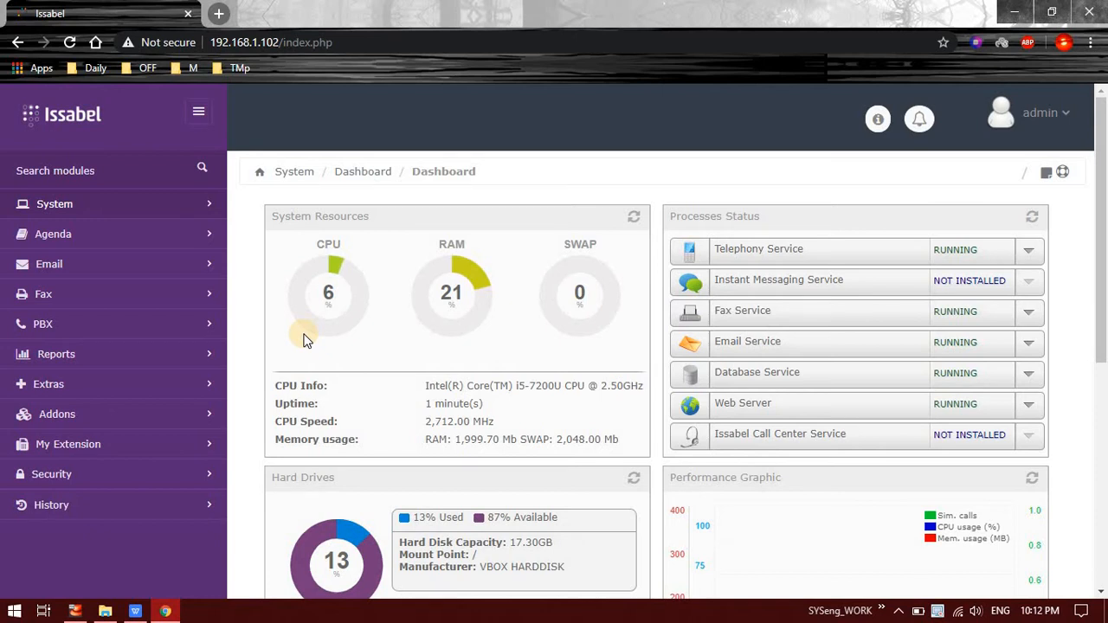
Step: Expand the Email section in the Issabel sidebar to show Domains, Accounts, Relay and Webmail
left_click(45, 264)
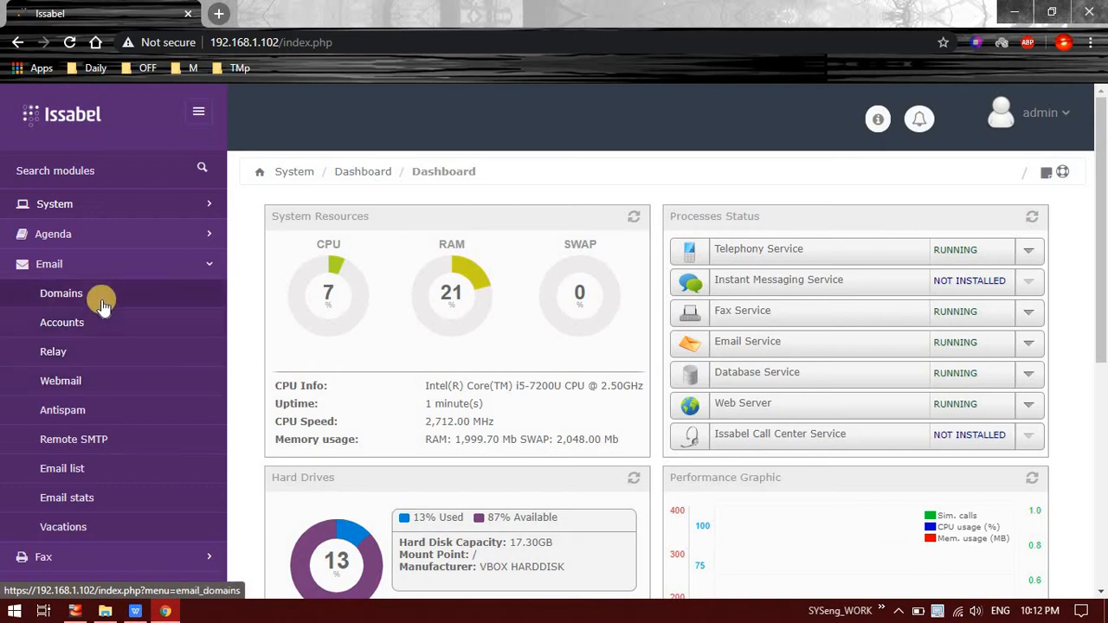
Step: Create the mail domain lmn.com from the Email > Domains page
left_click(60, 293)
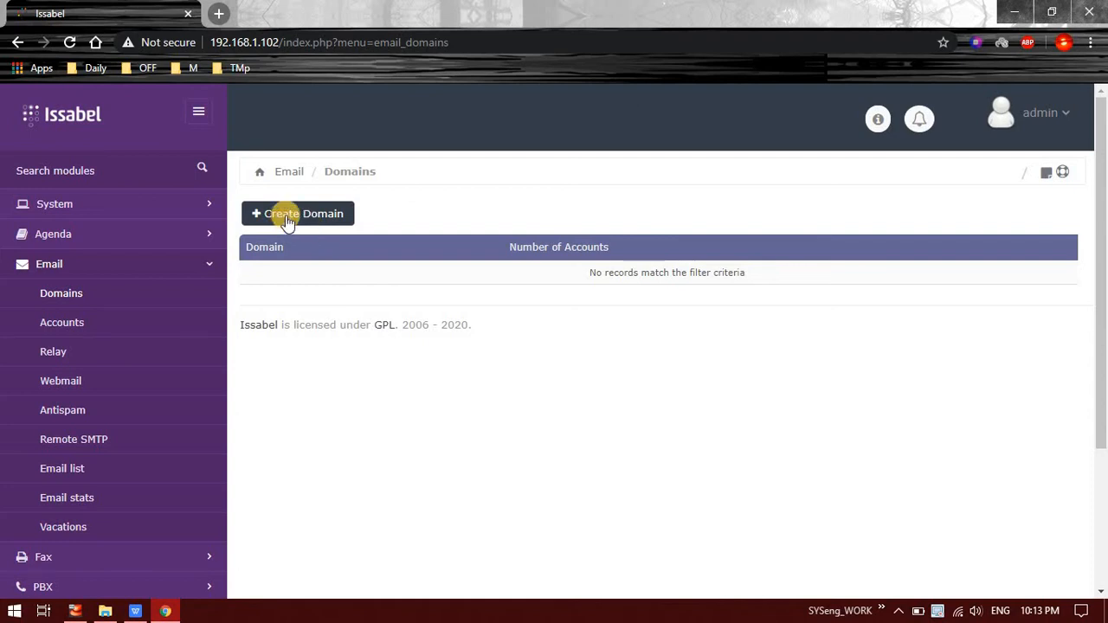
left_click(287, 220)
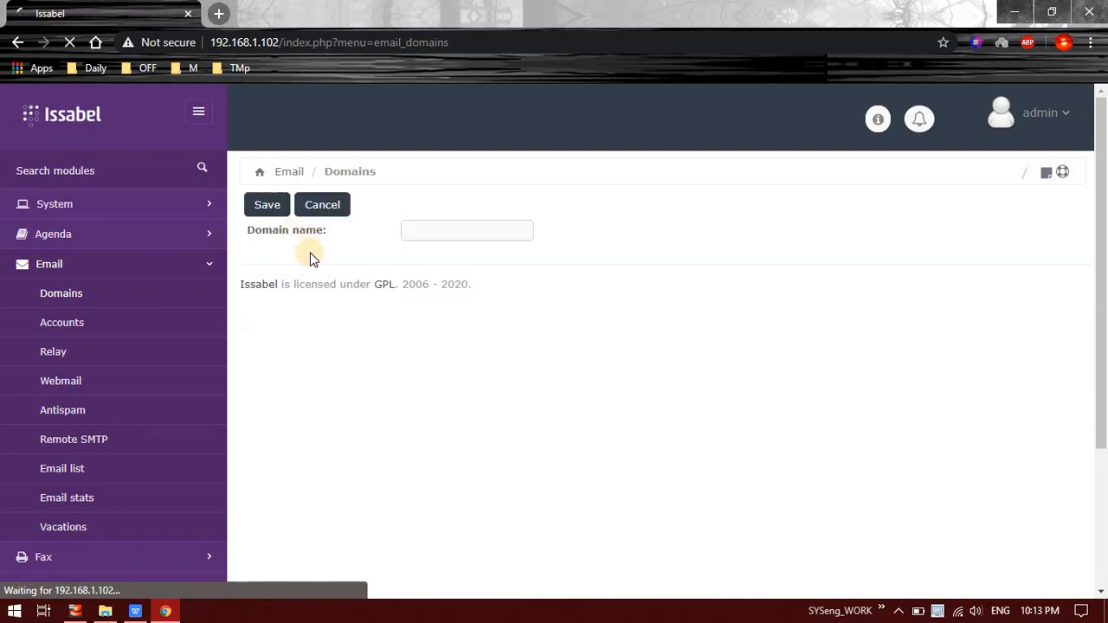
left_click(436, 235)
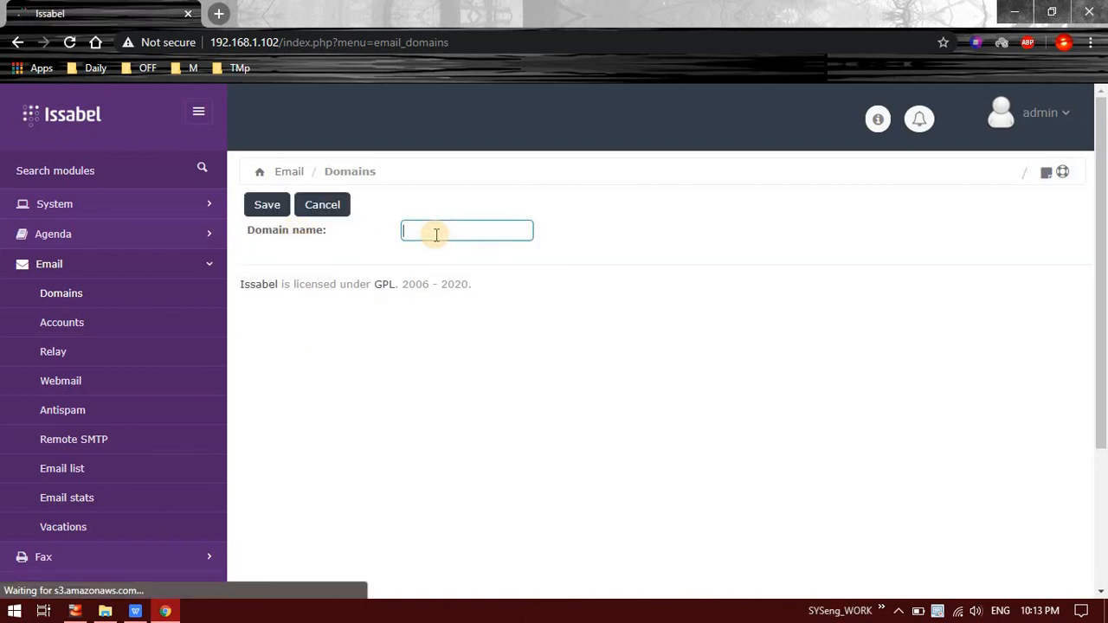
type("lmn")
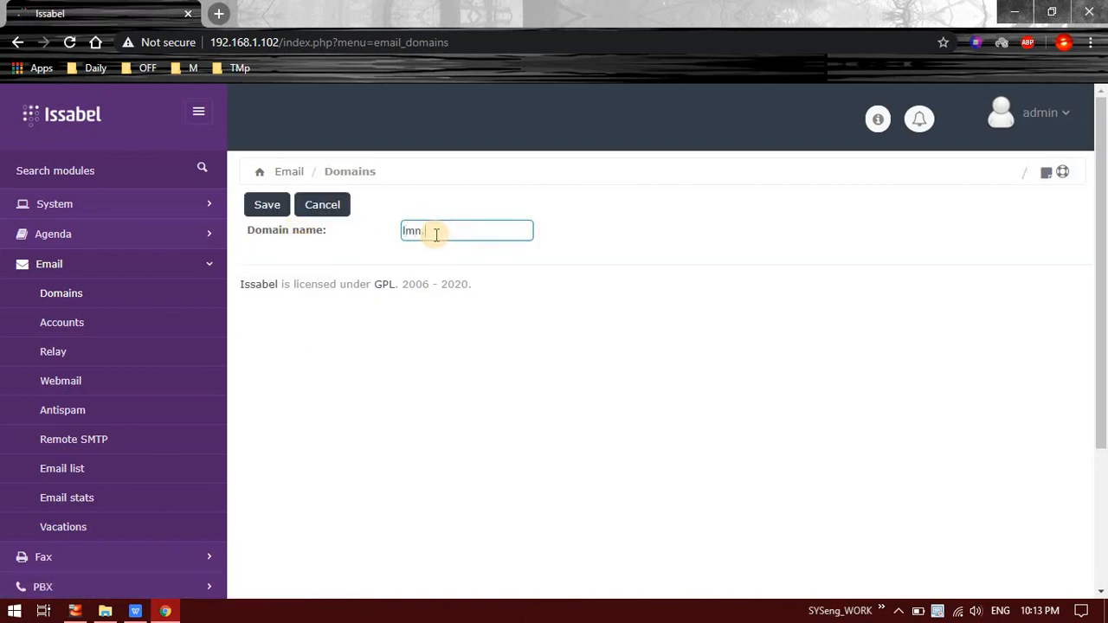
type(".com")
left_click(275, 212)
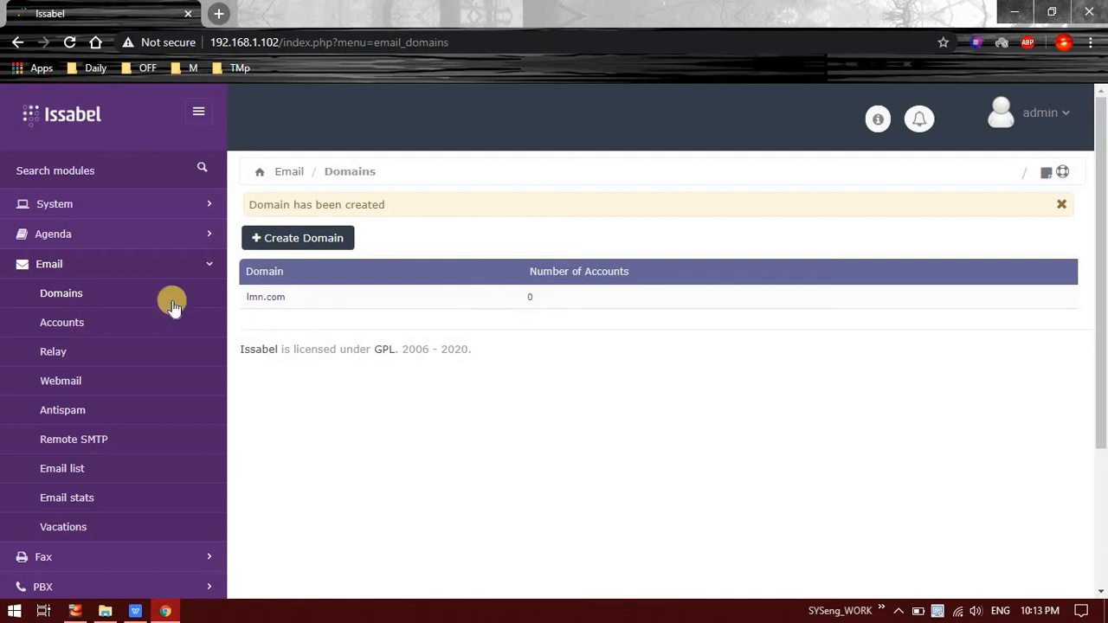
left_click(78, 326)
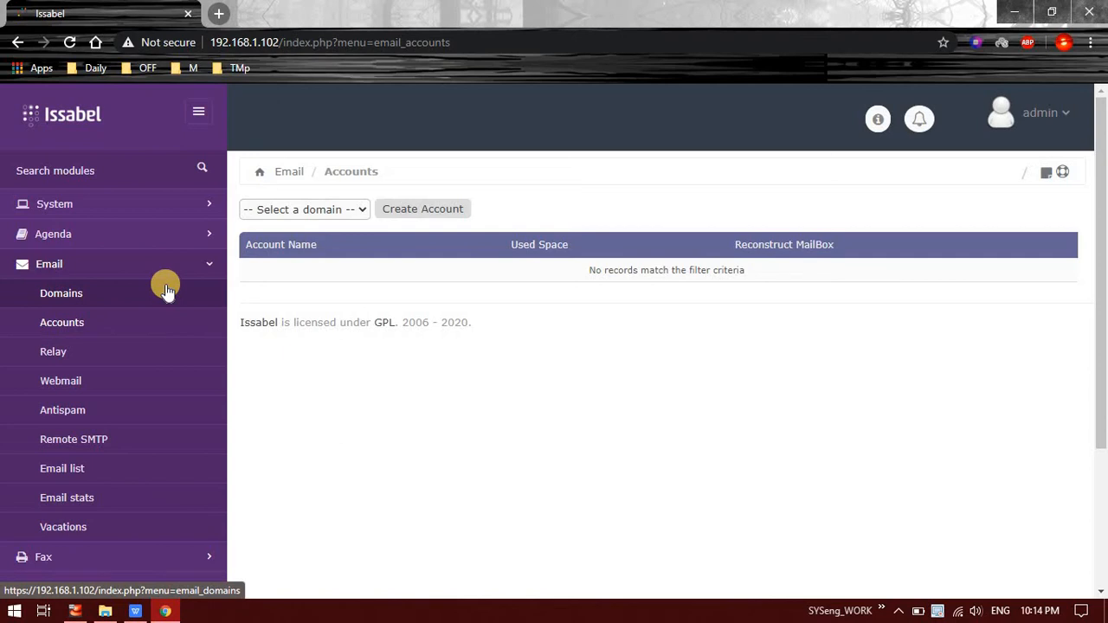
left_click(293, 213)
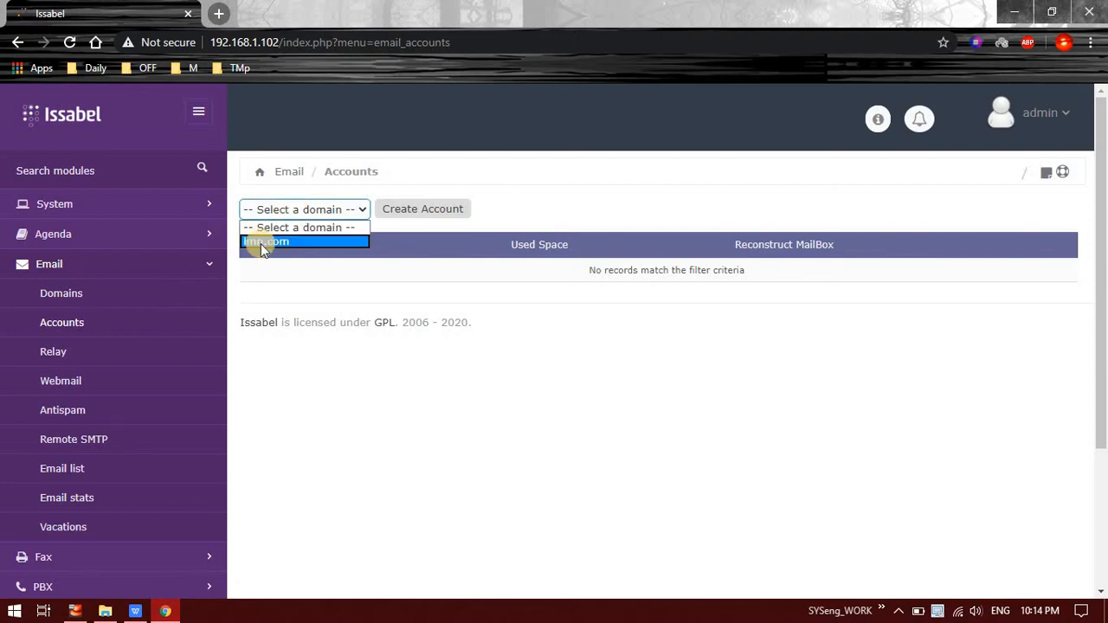
left_click(260, 243)
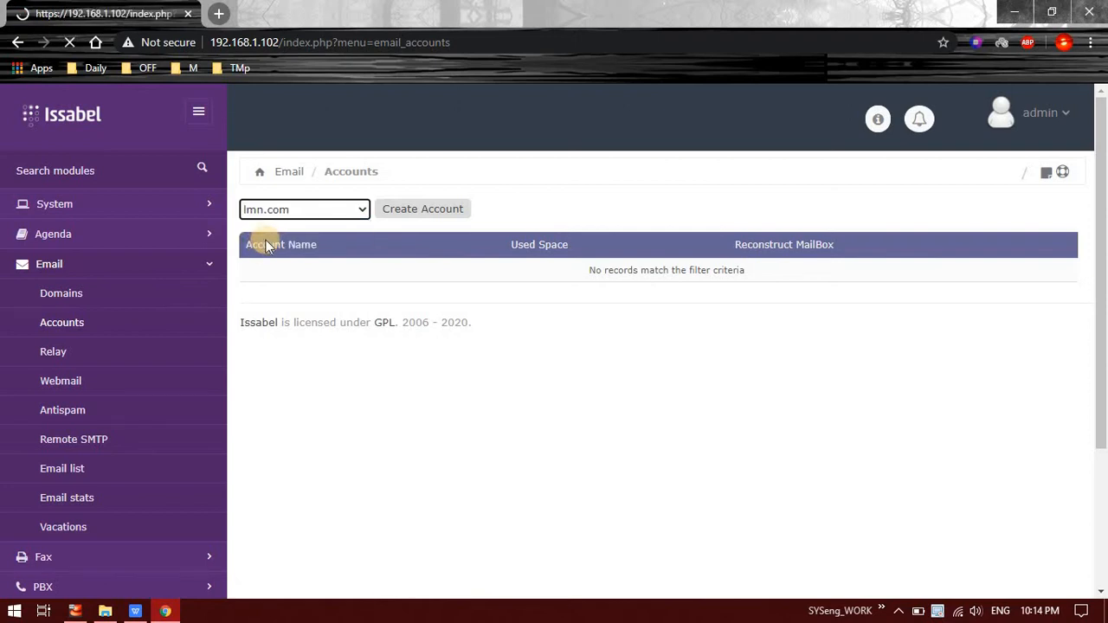
left_click(440, 212)
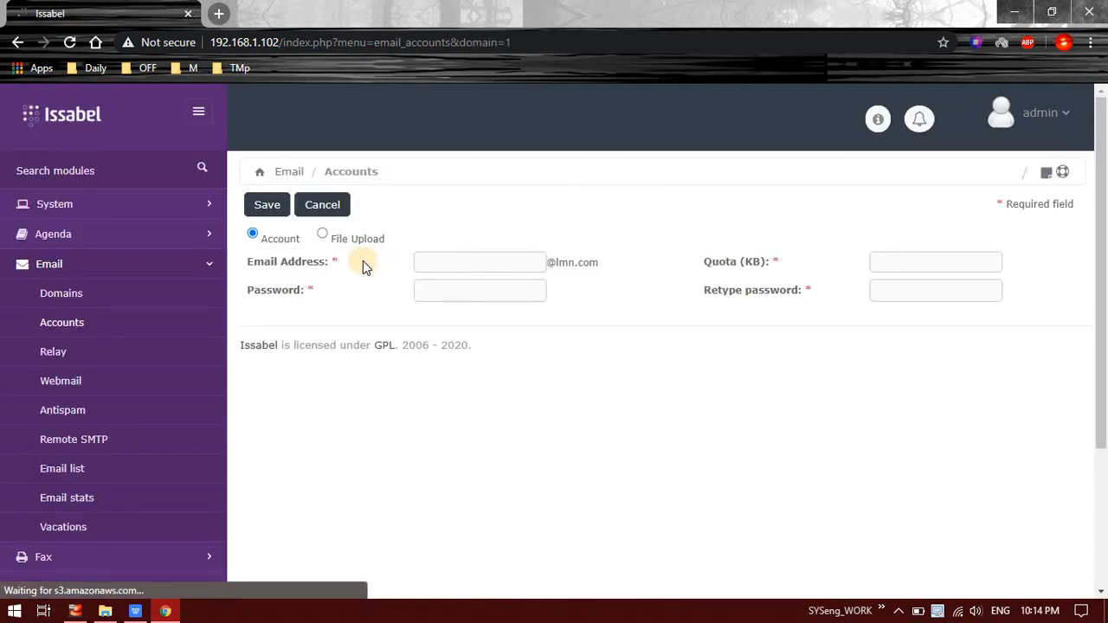
left_click(431, 259)
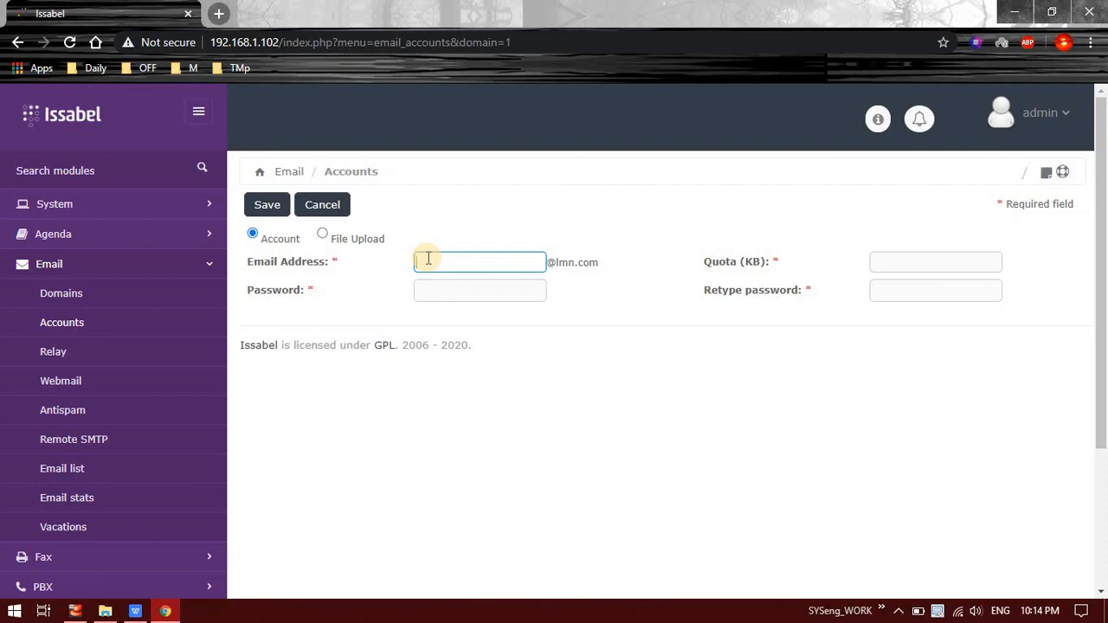
type("admin")
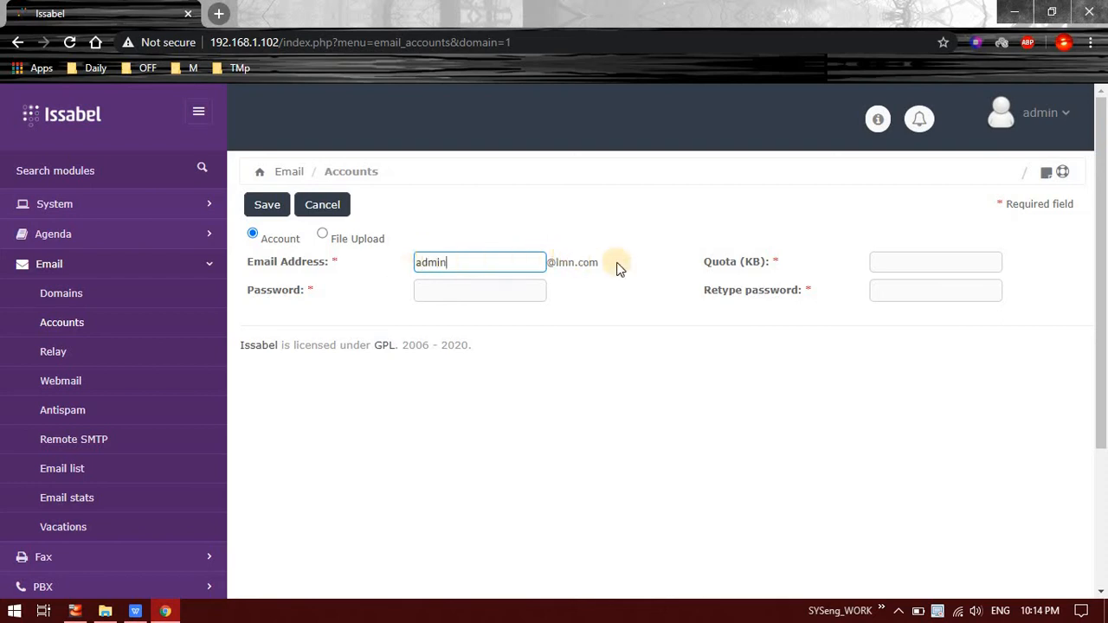
left_click(923, 260)
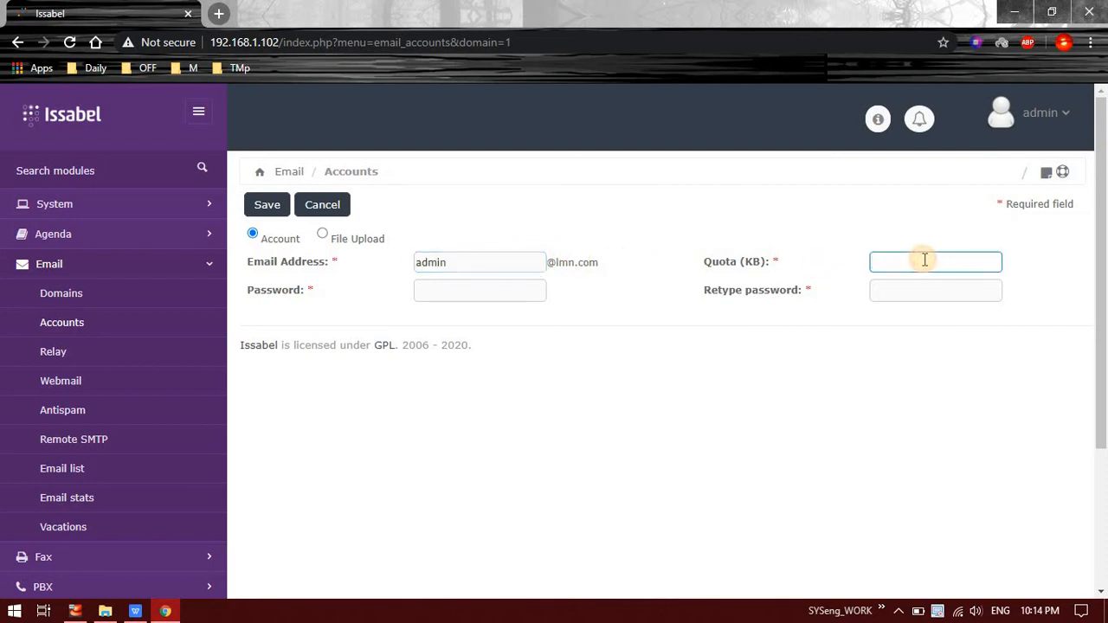
type("100000")
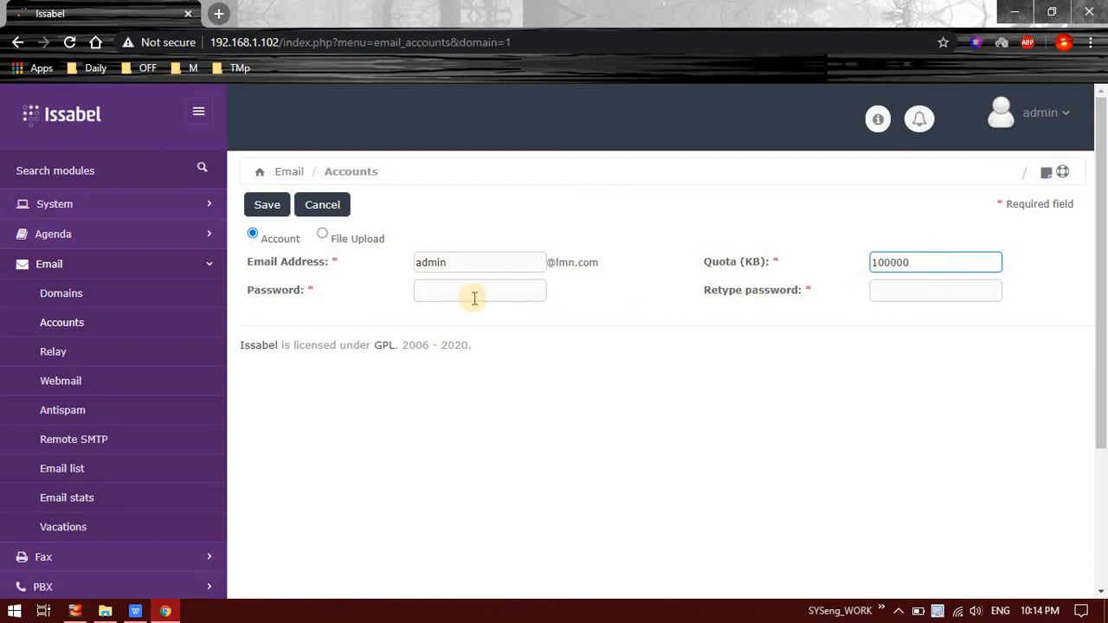
left_click(478, 290)
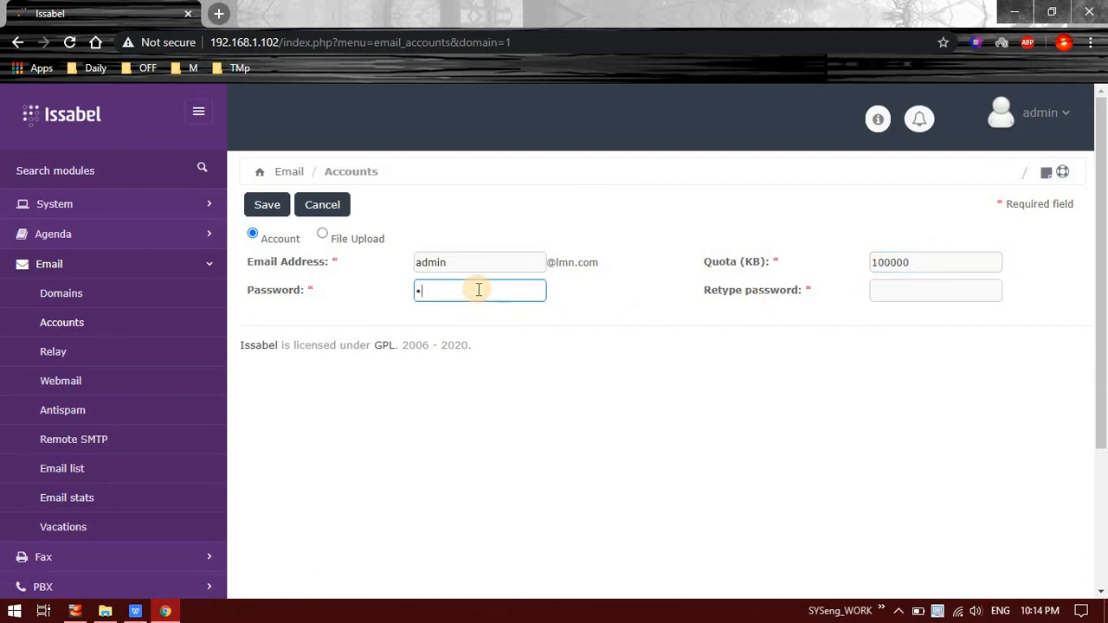
key("Tab")
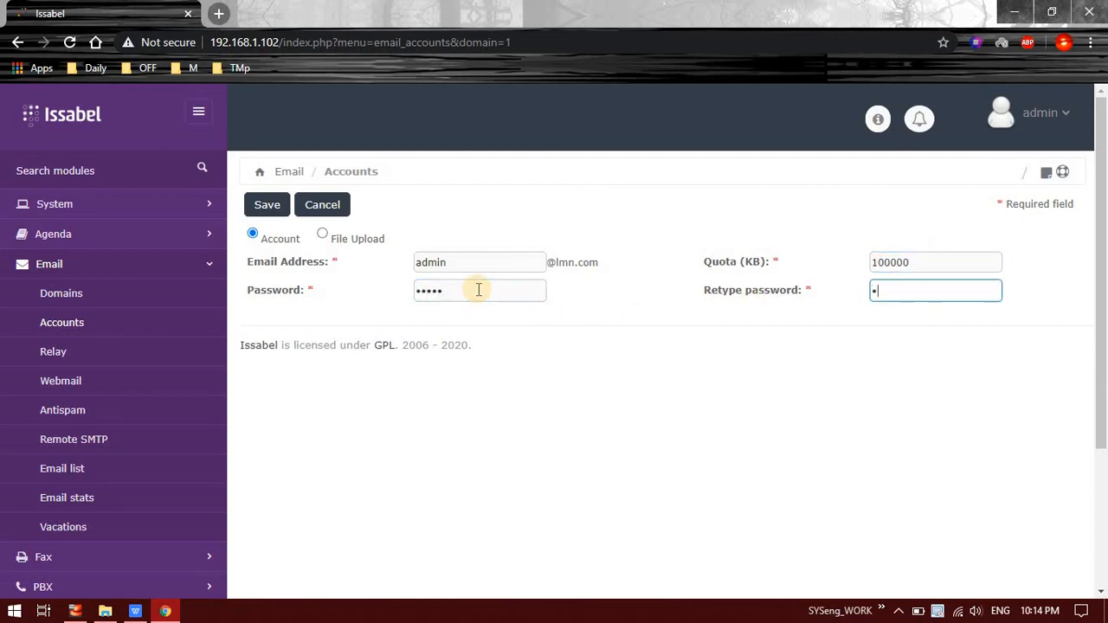
left_click(268, 211)
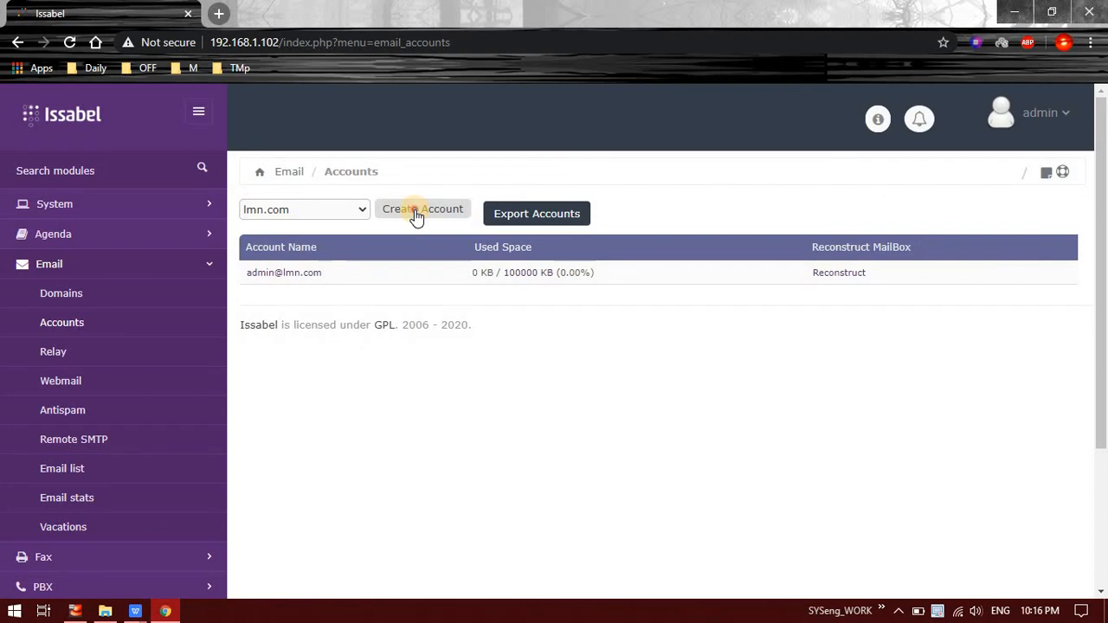
left_click(416, 216)
Step: Switch account creation to file import and review the admin row in the accounts sheet
left_click(322, 234)
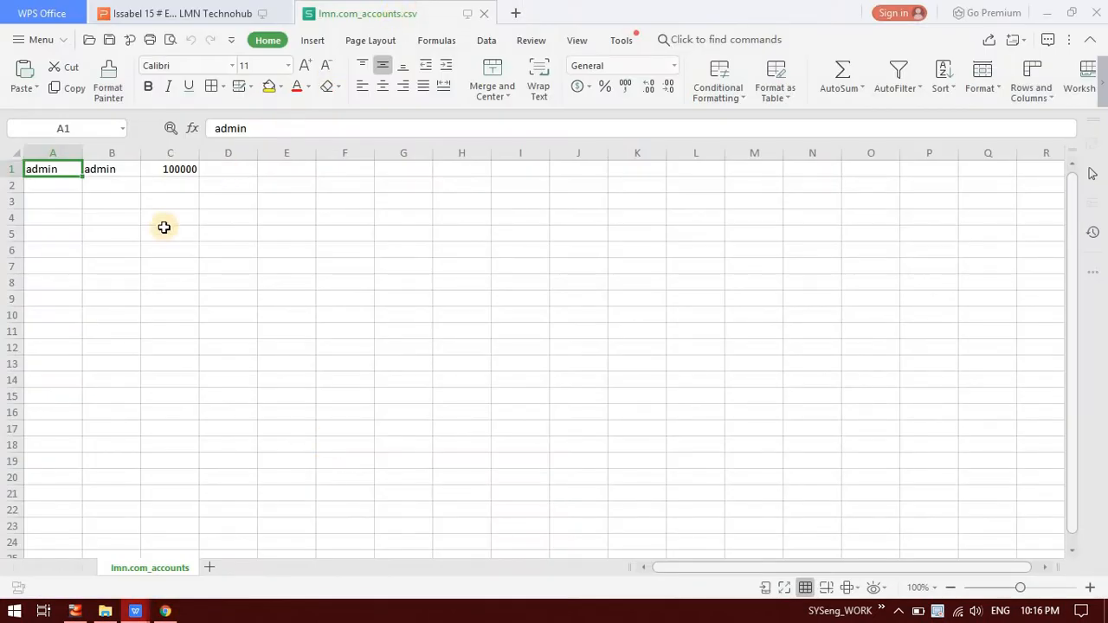
left_click(65, 181)
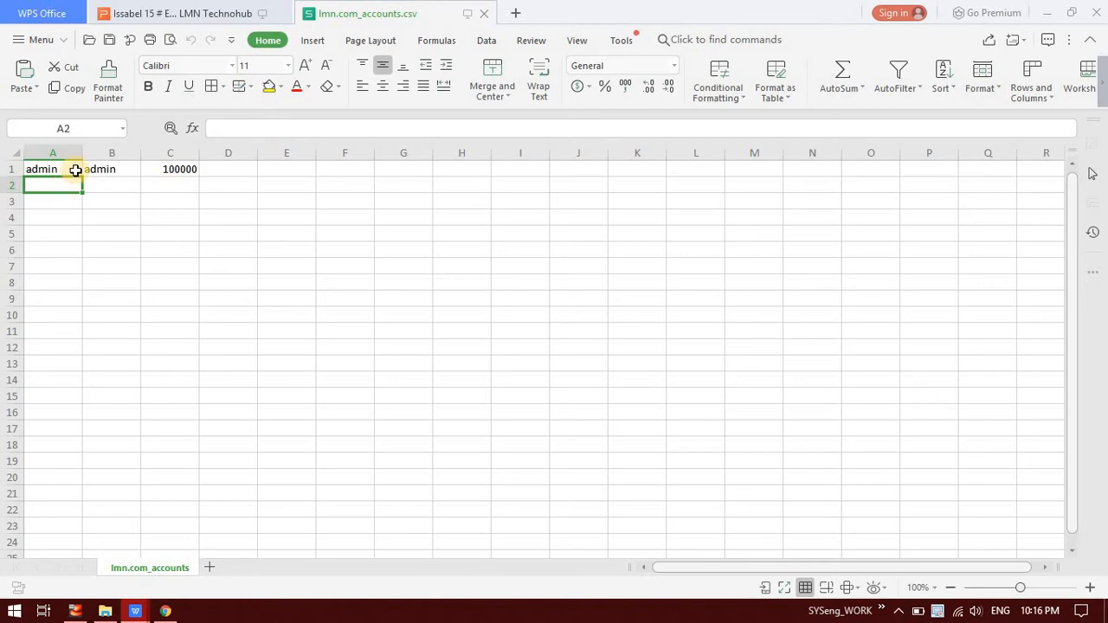
left_click(74, 169)
left_click(126, 182)
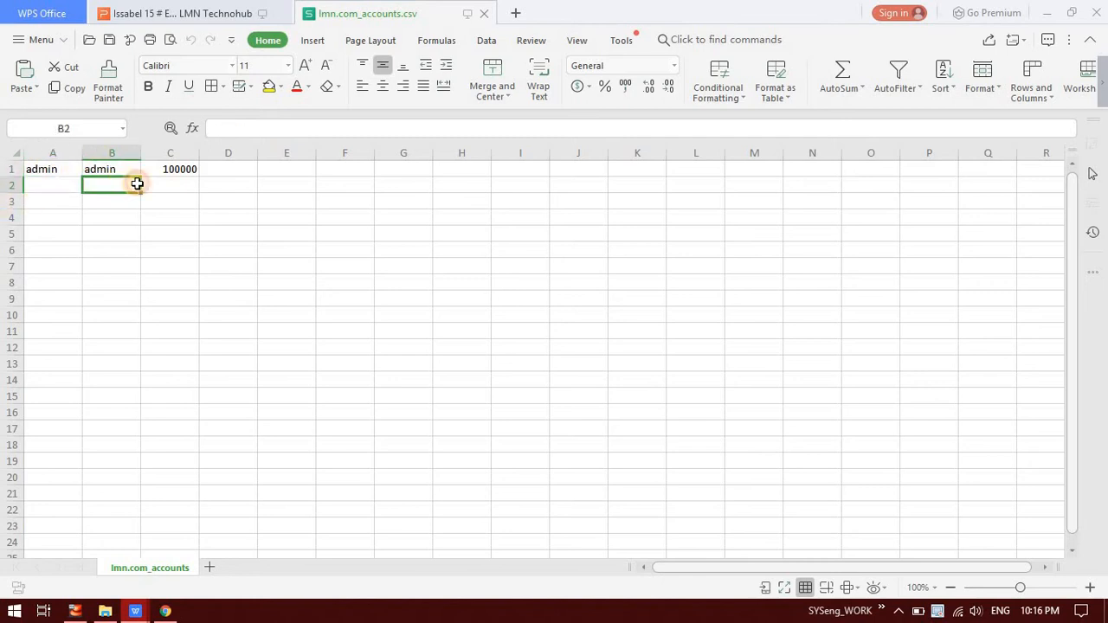
left_click(162, 182)
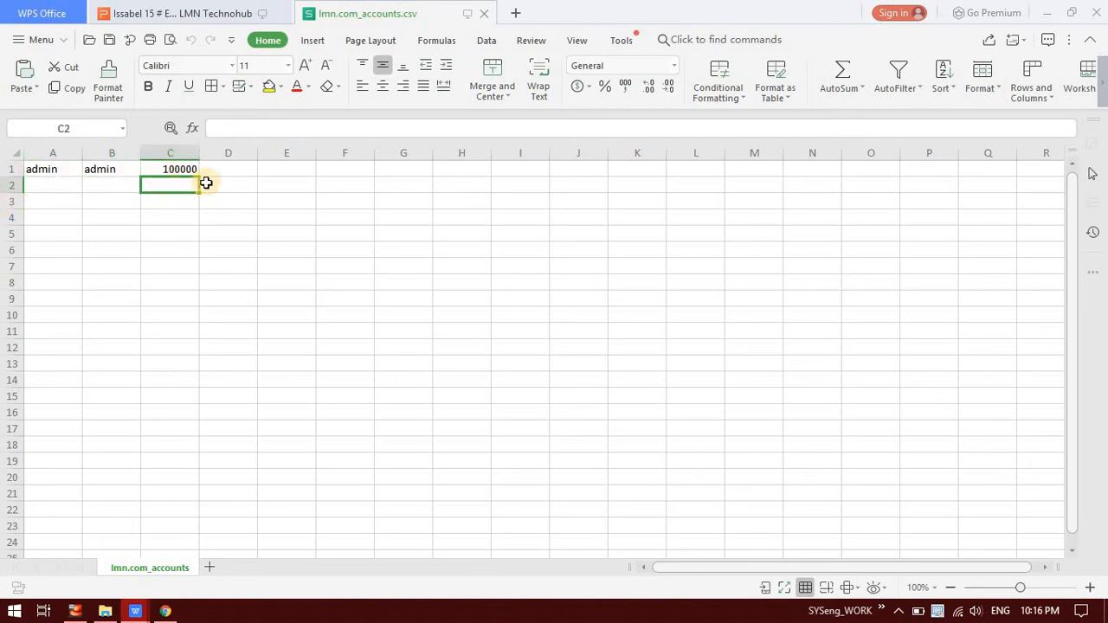
left_click(64, 185)
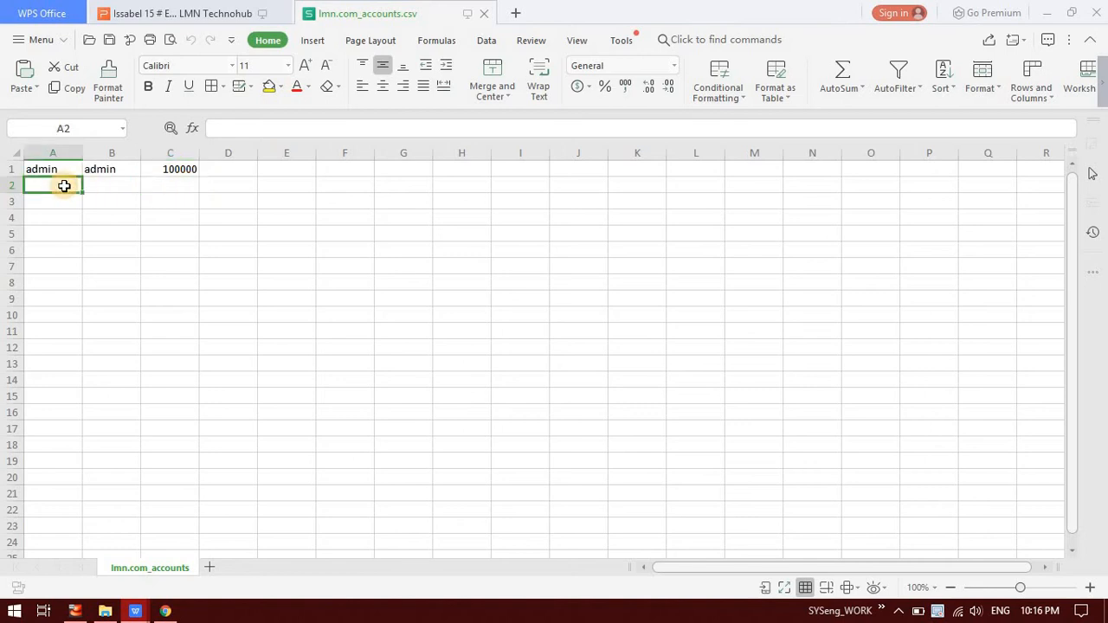
key("Up")
key("Right")
key("Right")
key("Right")
key("Left")
key("Left")
key("Left")
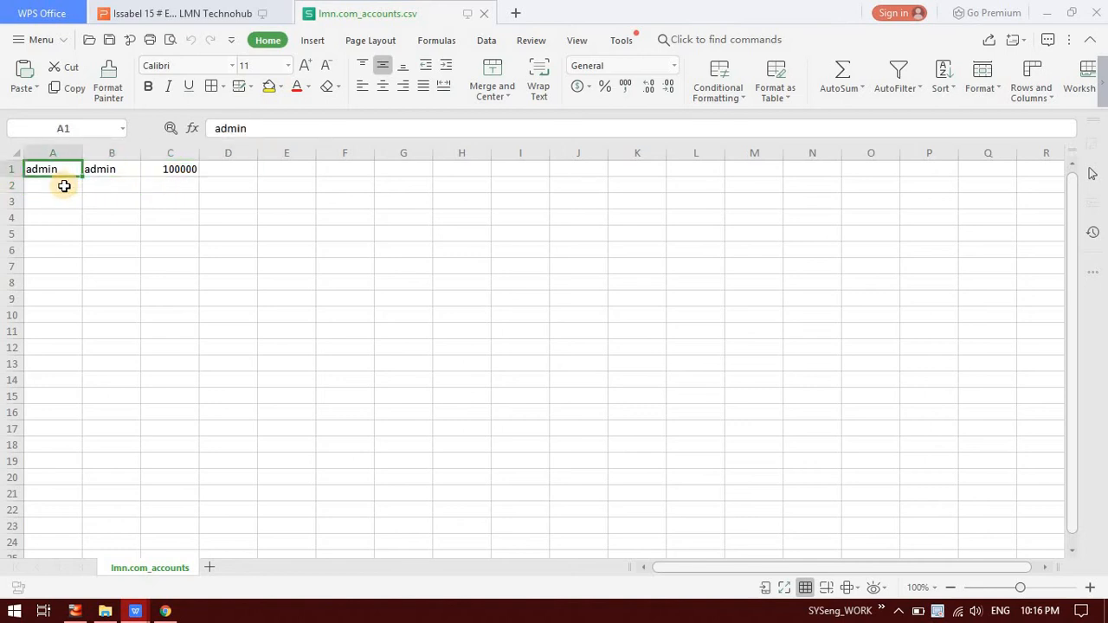
key("Right")
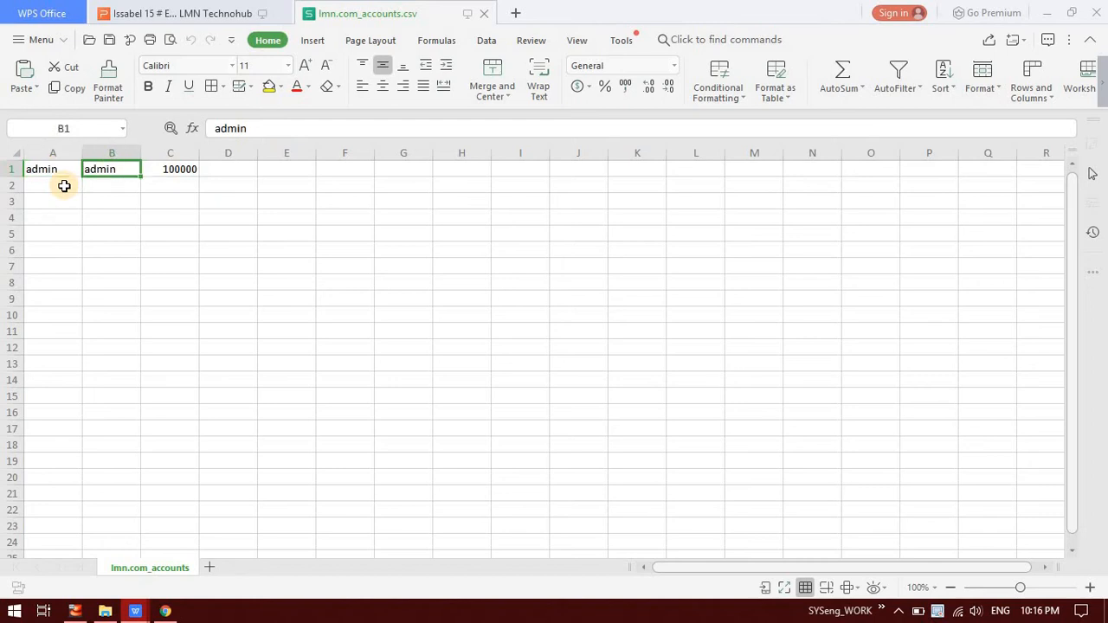
key("Right")
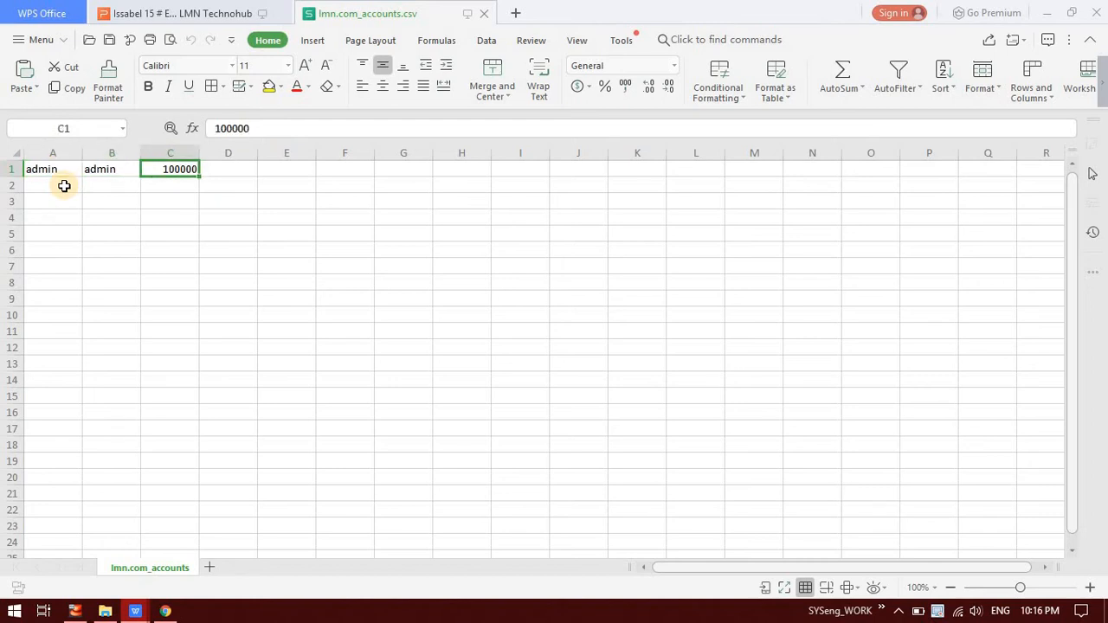
Step: Copy the 100000 quota down column C through row 6
key("Down")
key("ctrl+d")
key("Down")
key("ctrl+d")
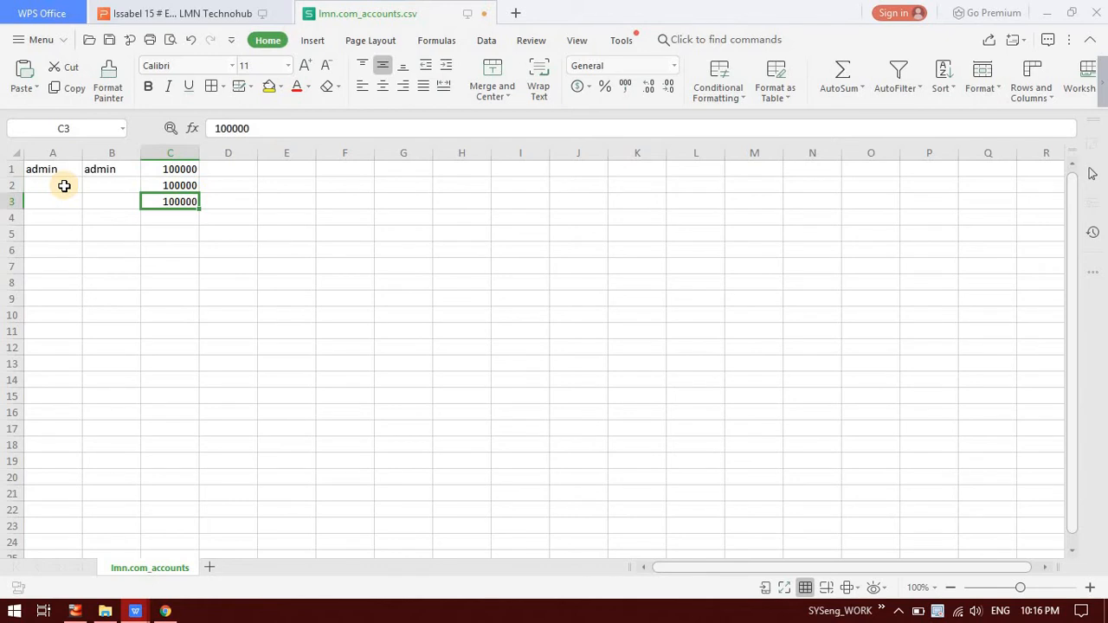
key("Down")
key("ctrl+d")
key("Down")
key("ctrl+d")
key("Down")
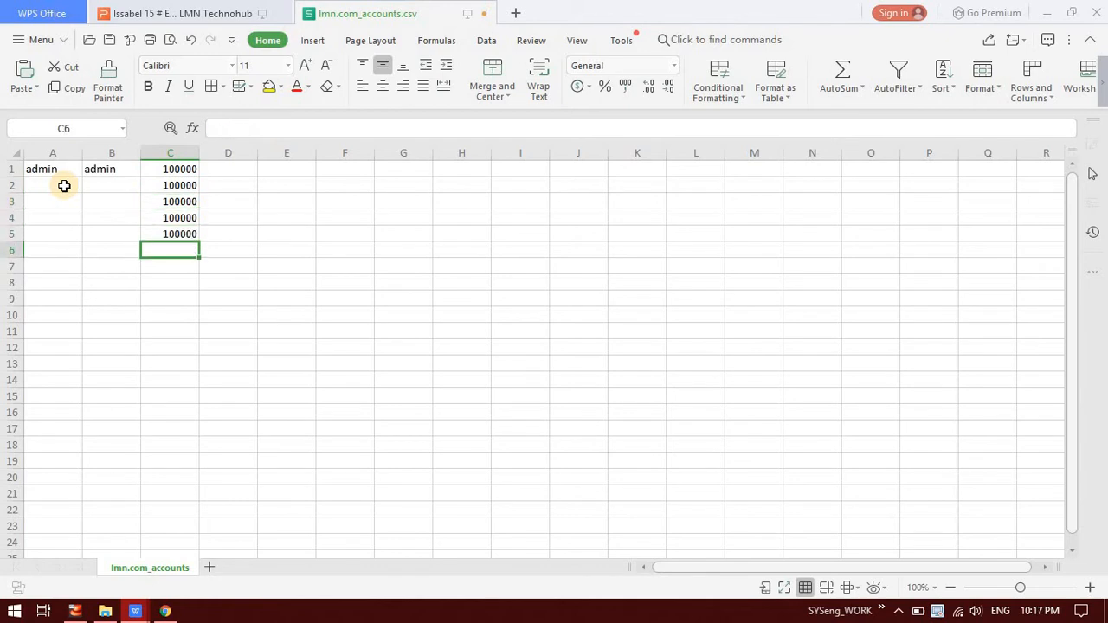
key("ctrl+d")
key("Up")
key("Up")
key("Up")
key("Up")
key("Up")
key("Left")
key("Left")
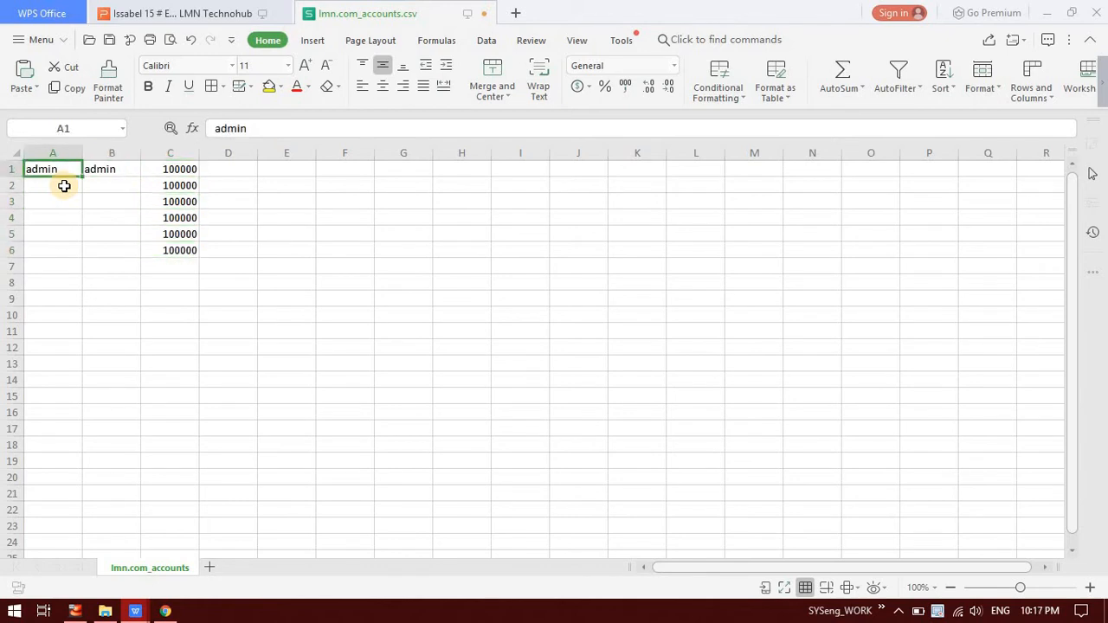
Step: Enter user01 and user02, then fill usernames and passwords down to user05
key("Down")
type("us")
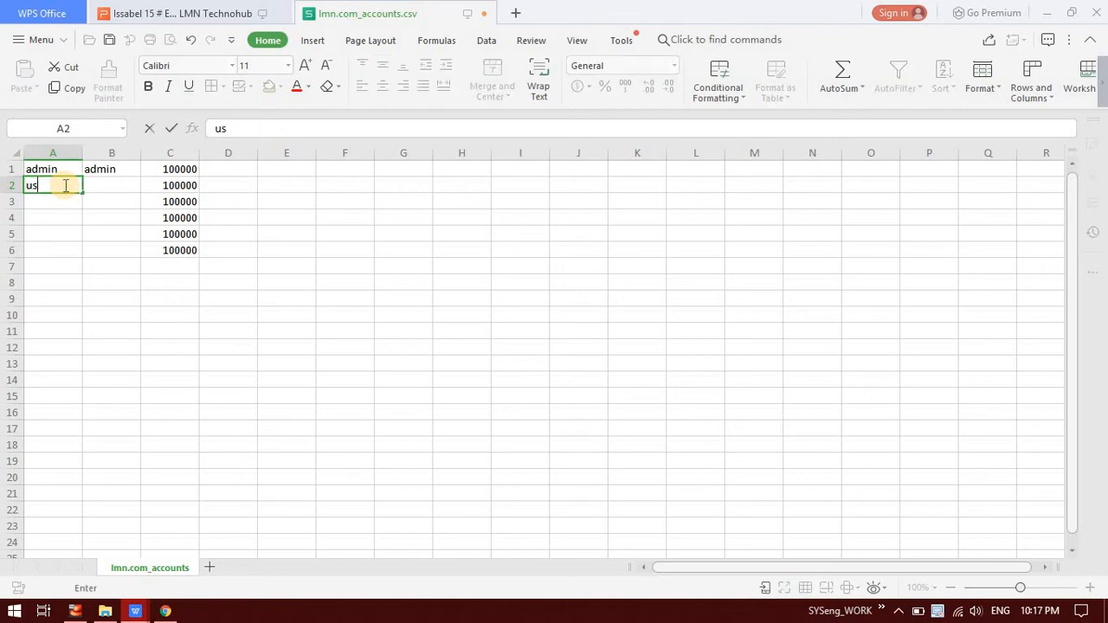
type("er01")
key("Return")
type("user02")
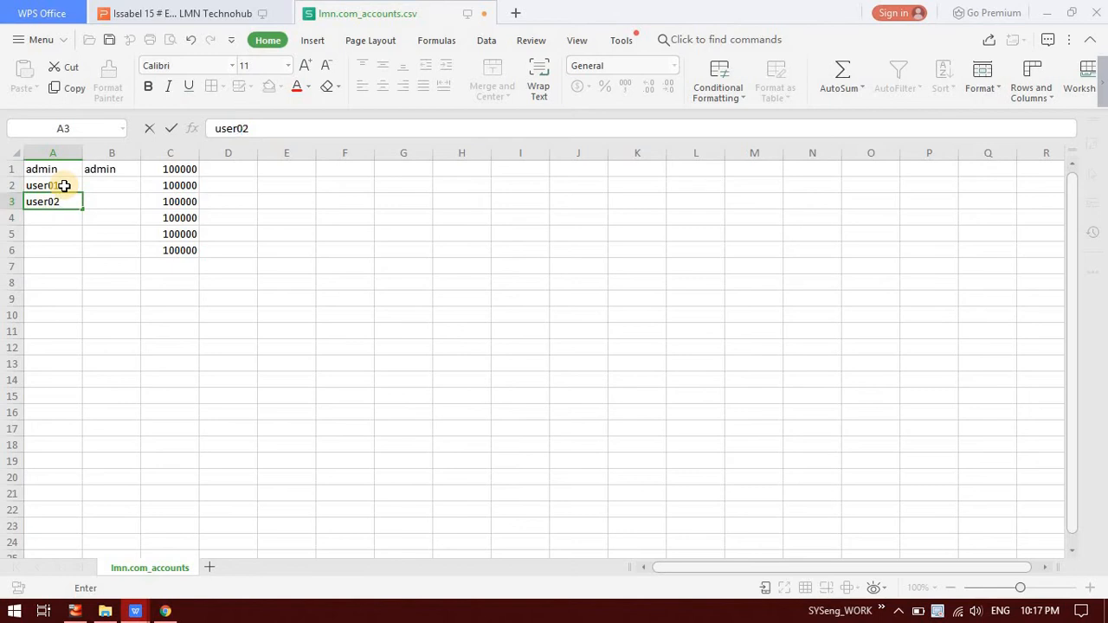
key("Return")
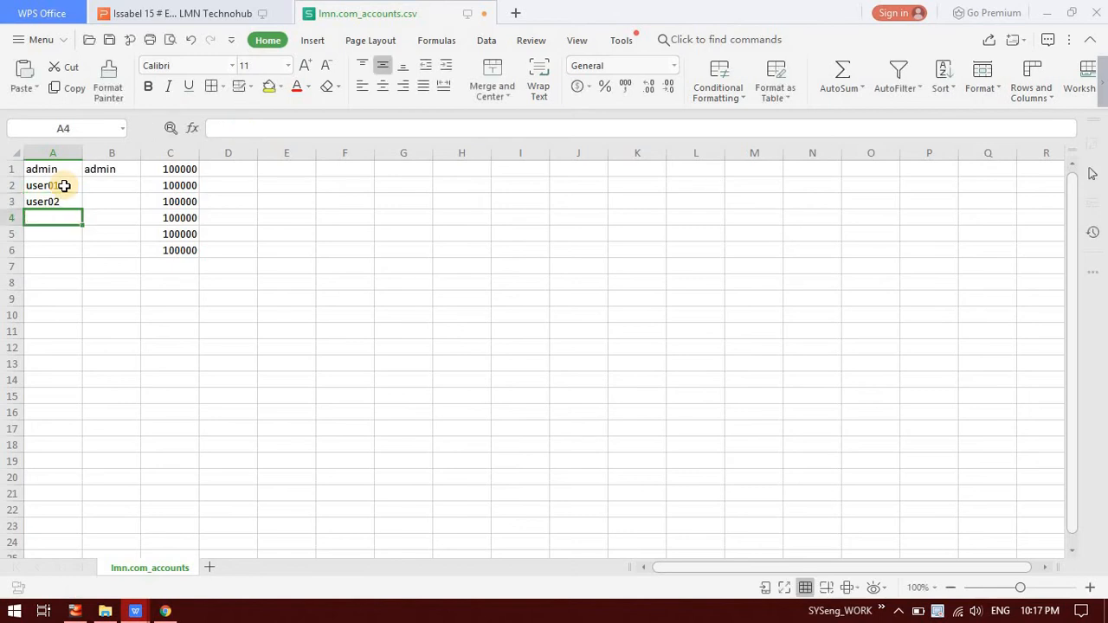
left_click_drag(140, 194, 131, 261)
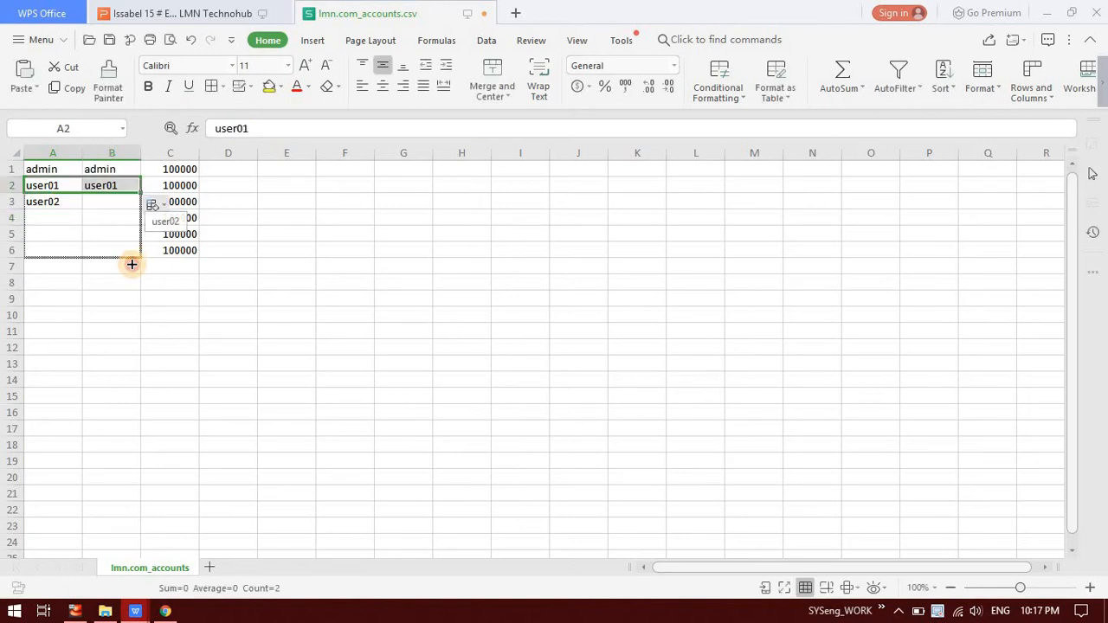
left_click(112, 320)
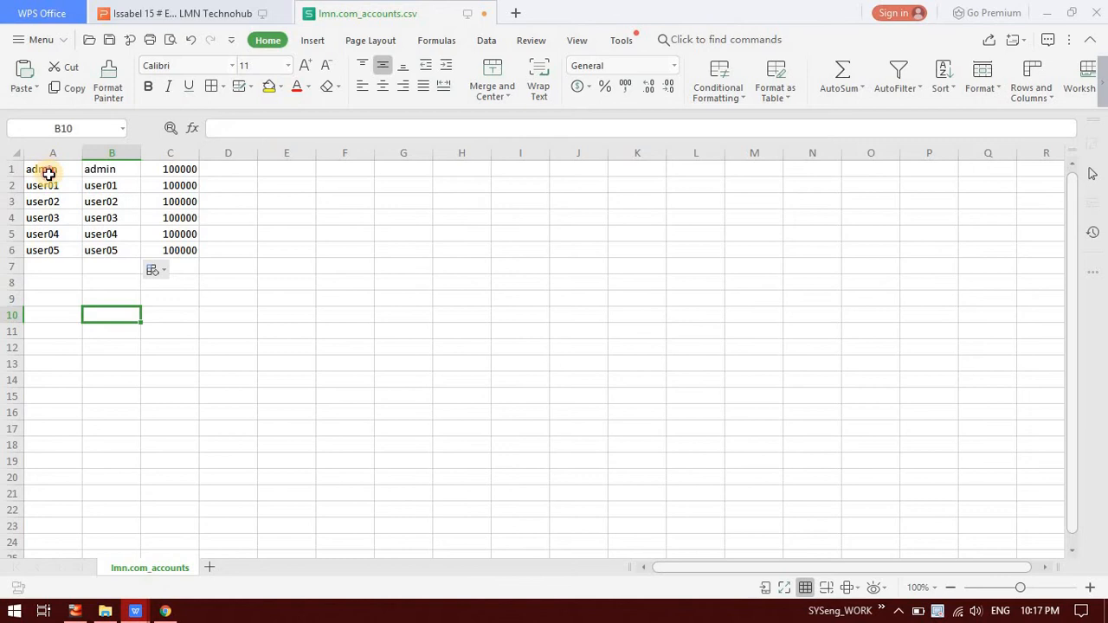
left_click_drag(44, 169, 174, 254)
left_click(311, 257)
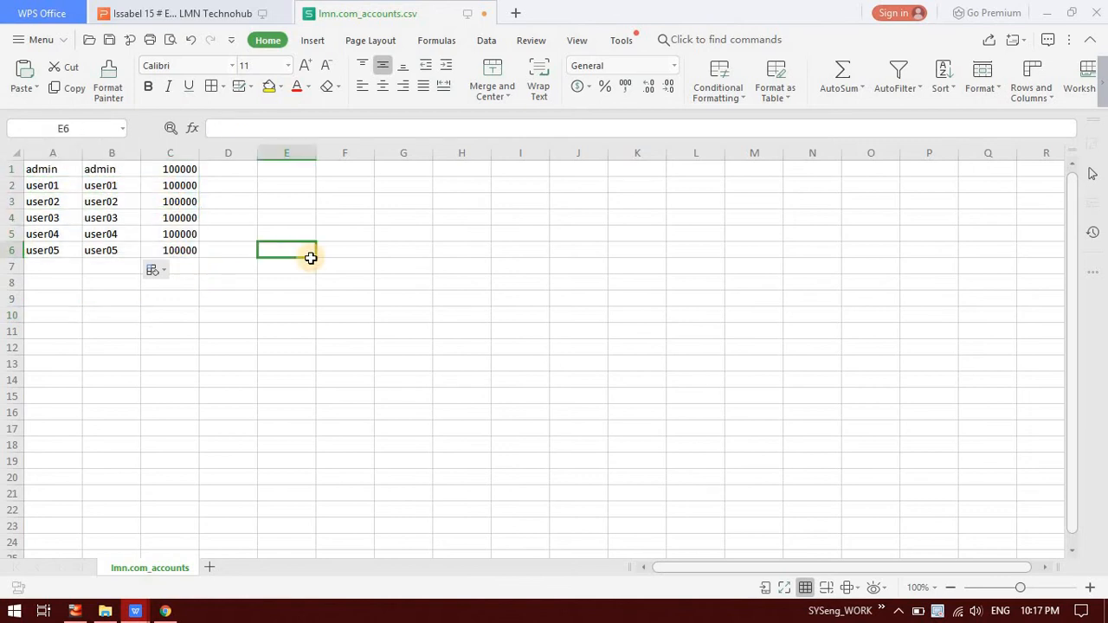
Step: Save the sheet as lmn.com_accounts.csv, keeping CSV format, and minimize the spreadsheet
key("ctrl+s")
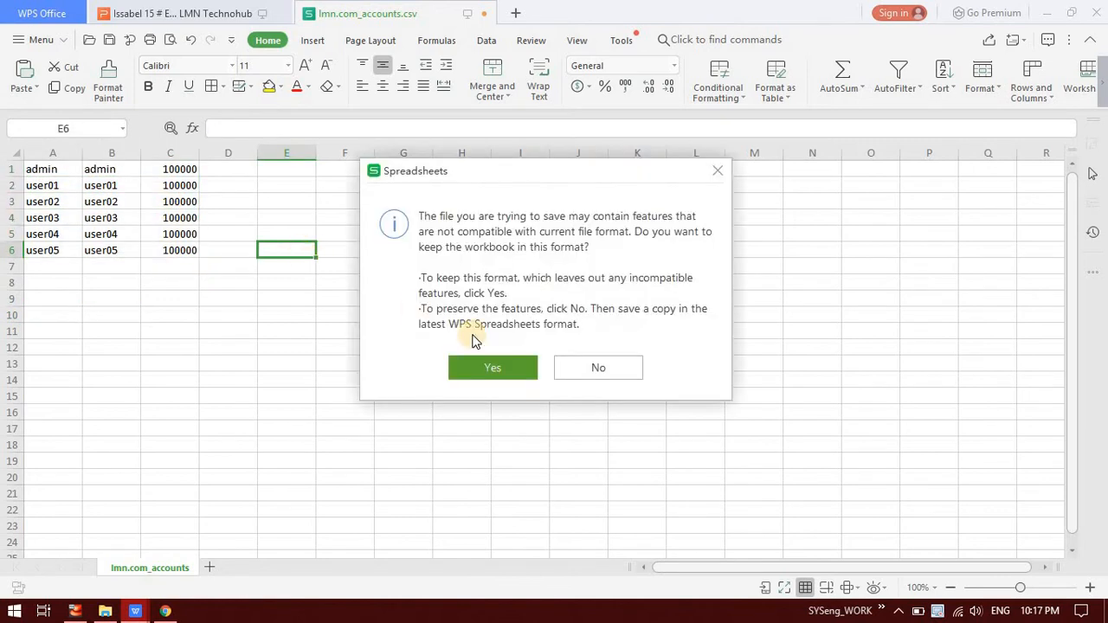
left_click(525, 373)
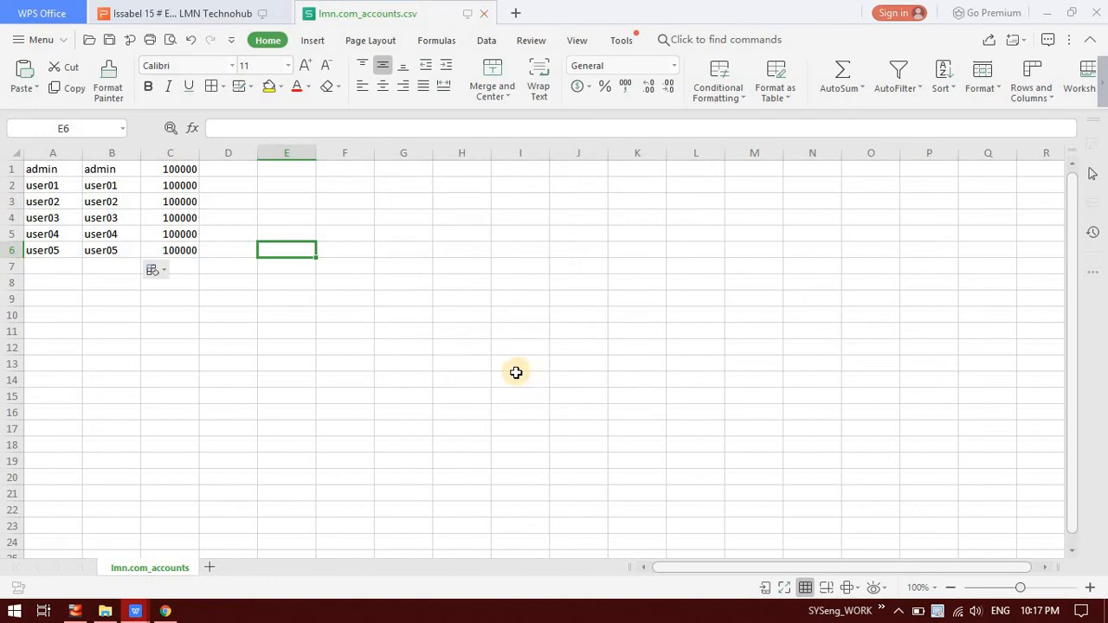
left_click(1046, 10)
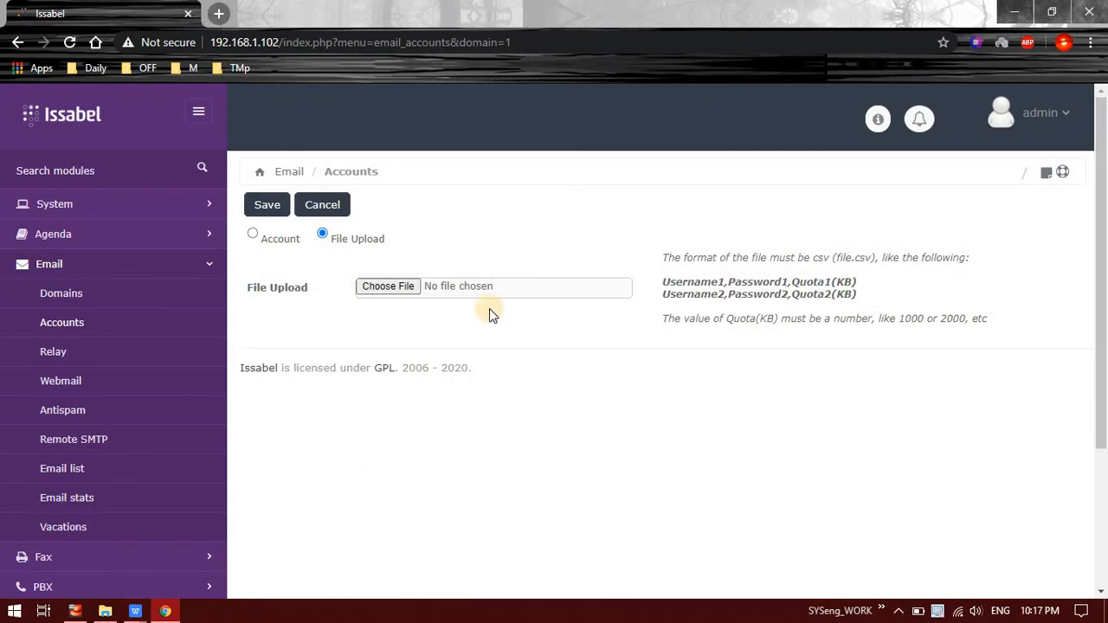
left_click(396, 295)
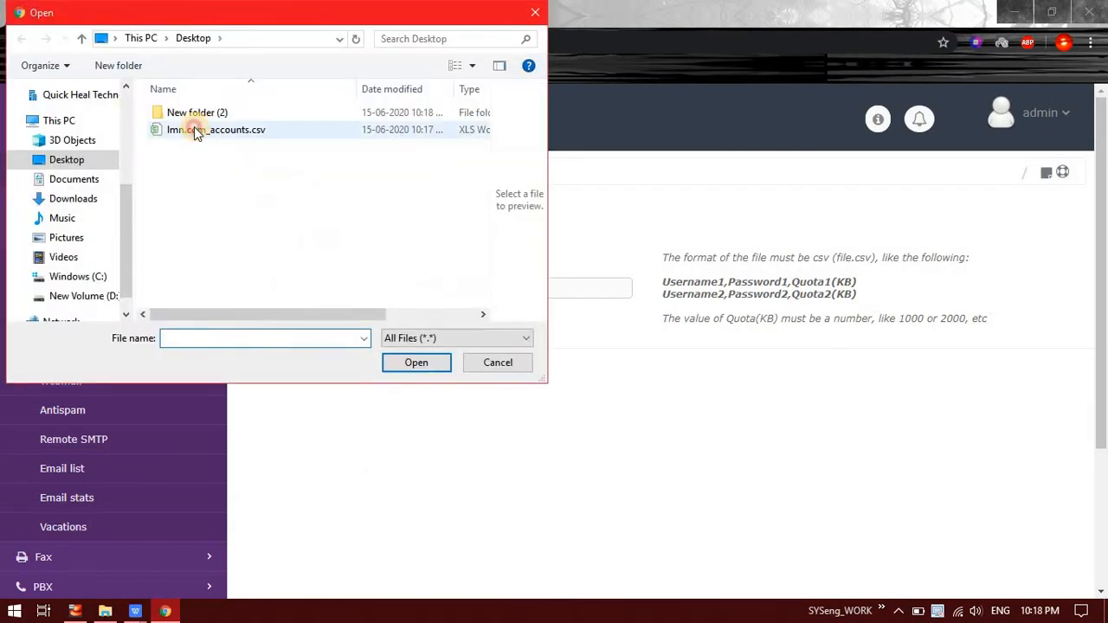
left_click(192, 130)
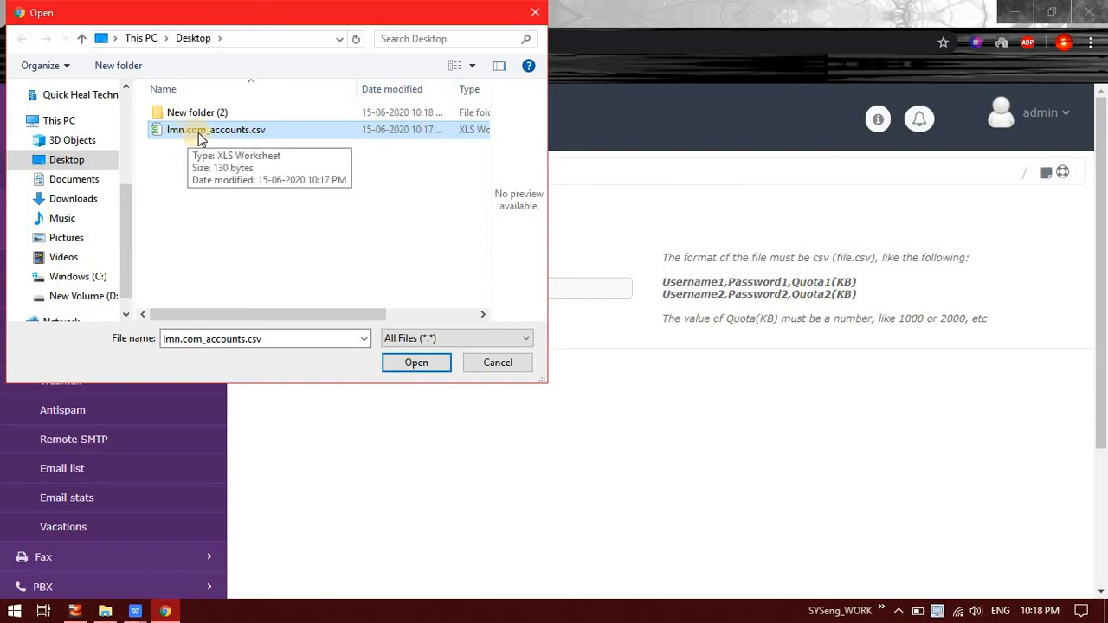
double_click(206, 133)
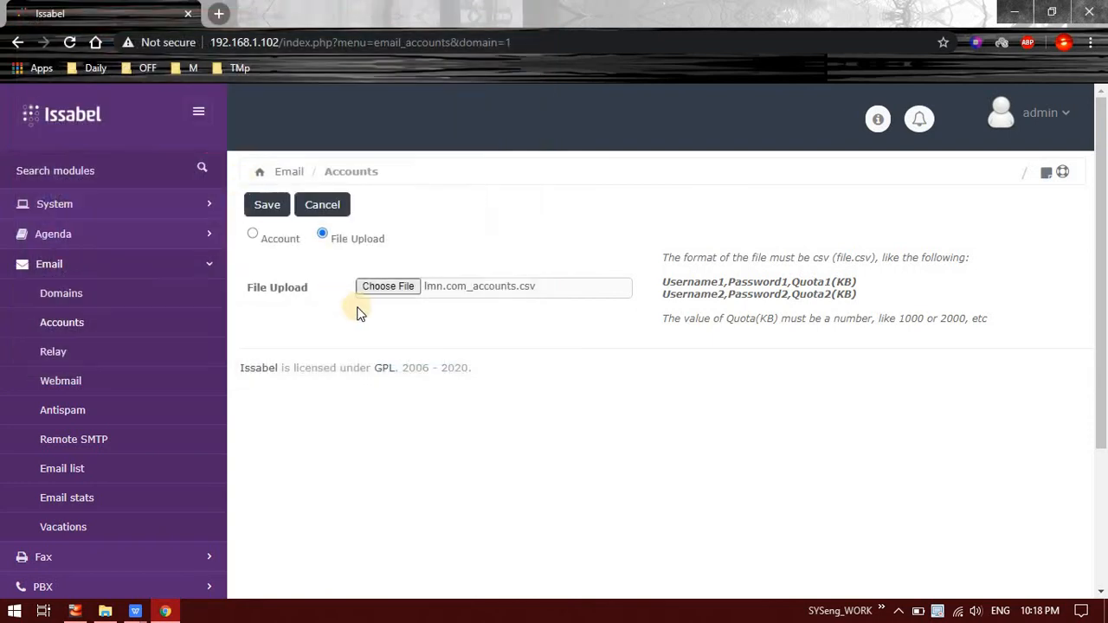
left_click(270, 206)
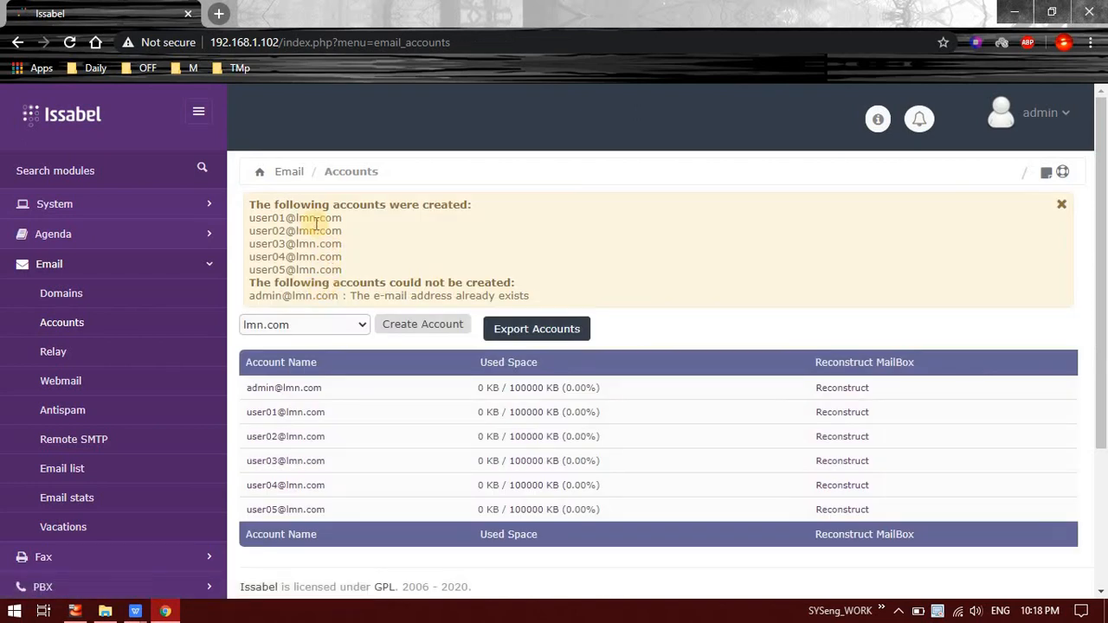
left_click_drag(255, 205, 263, 206)
left_click_drag(347, 196, 500, 220)
left_click(329, 284)
Step: Open Email > Relay and review the 127.0.0.1/32 allowed relay network
left_click(852, 389)
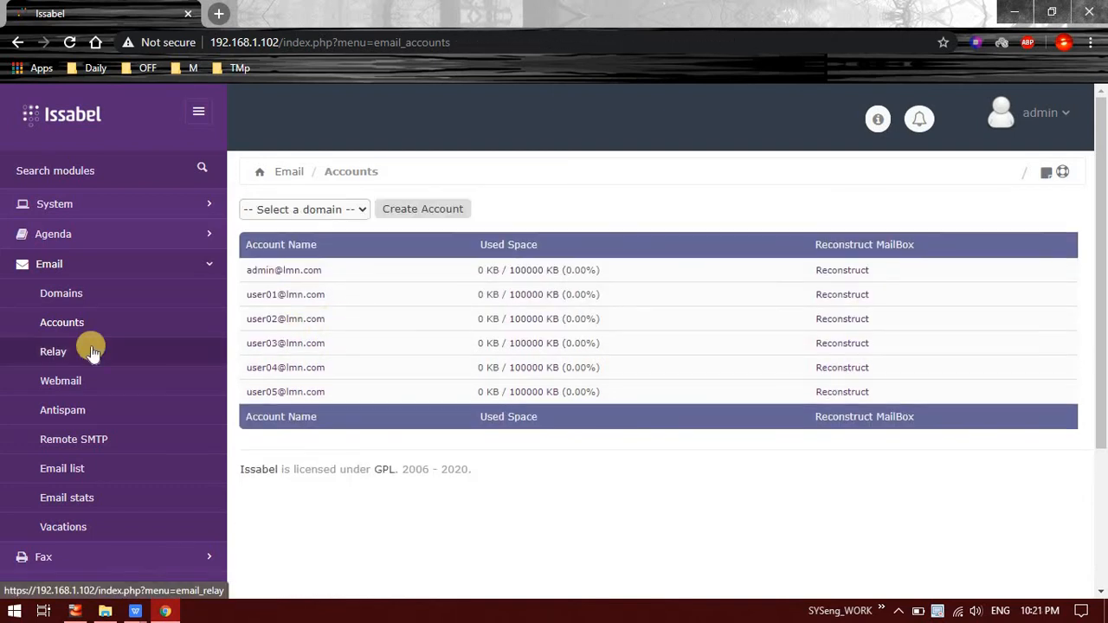
left_click(92, 351)
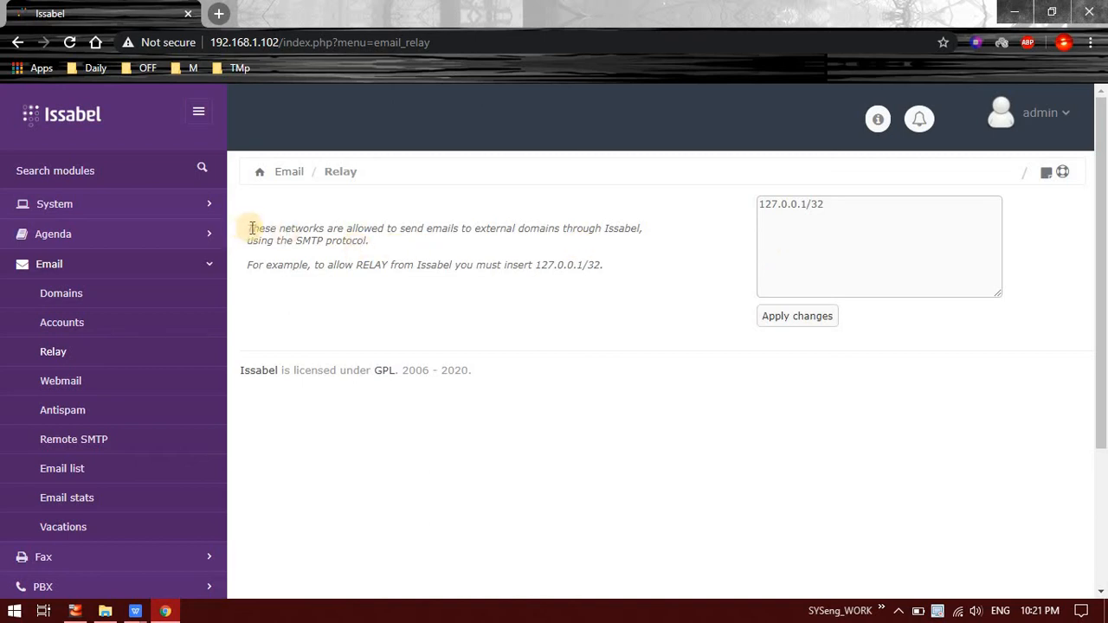
left_click_drag(251, 228, 378, 259)
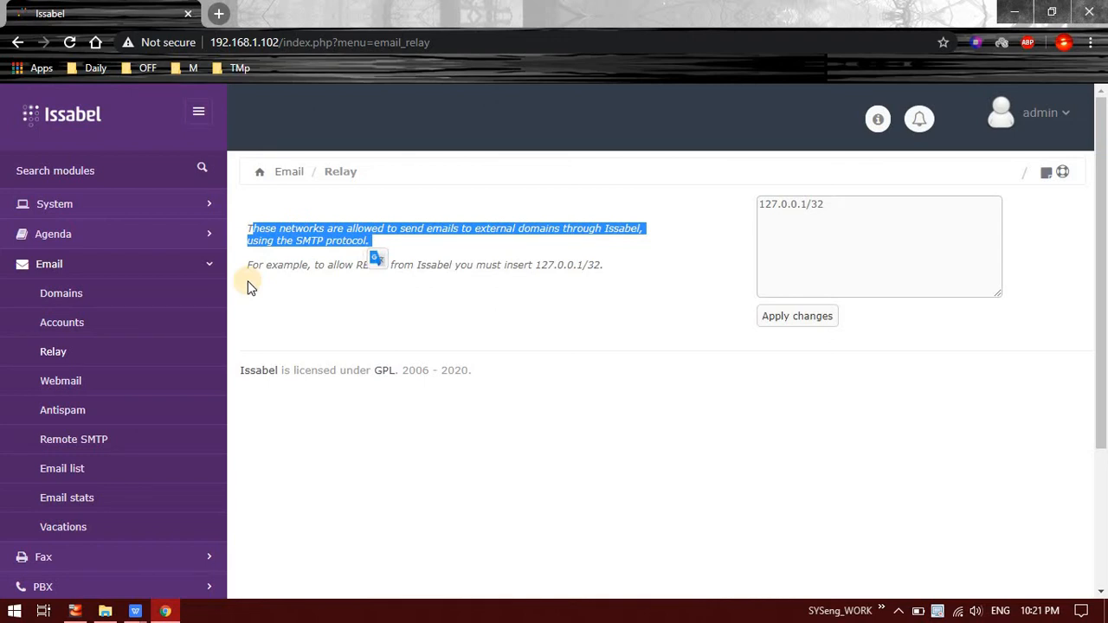
left_click(250, 303)
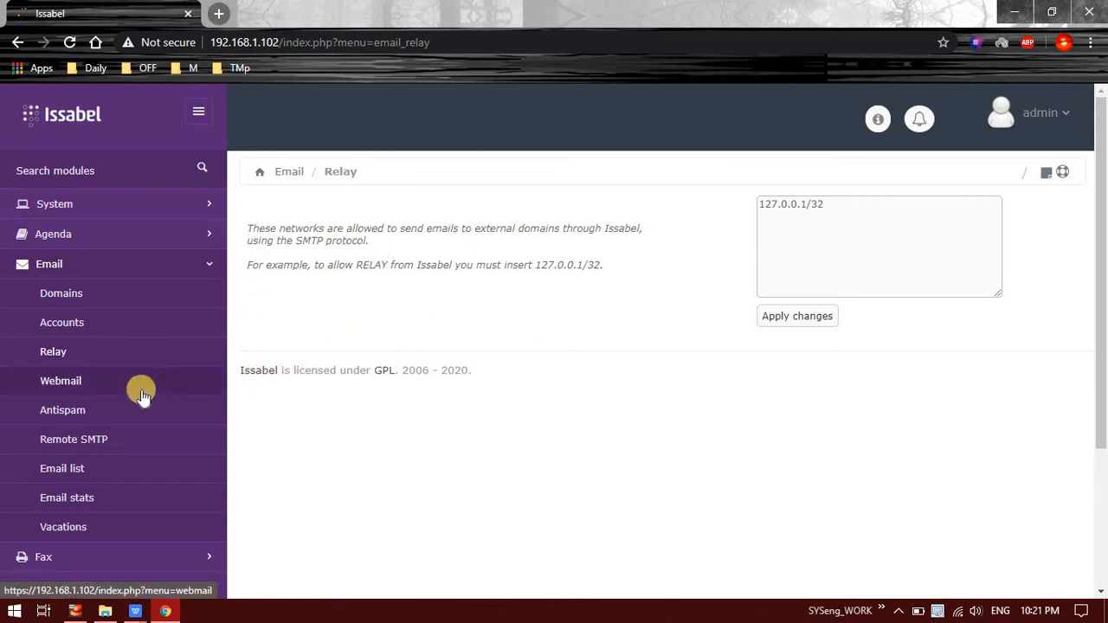
Step: Log in to Roundcube webmail with the lmn.com admin account and its password
left_click(95, 386)
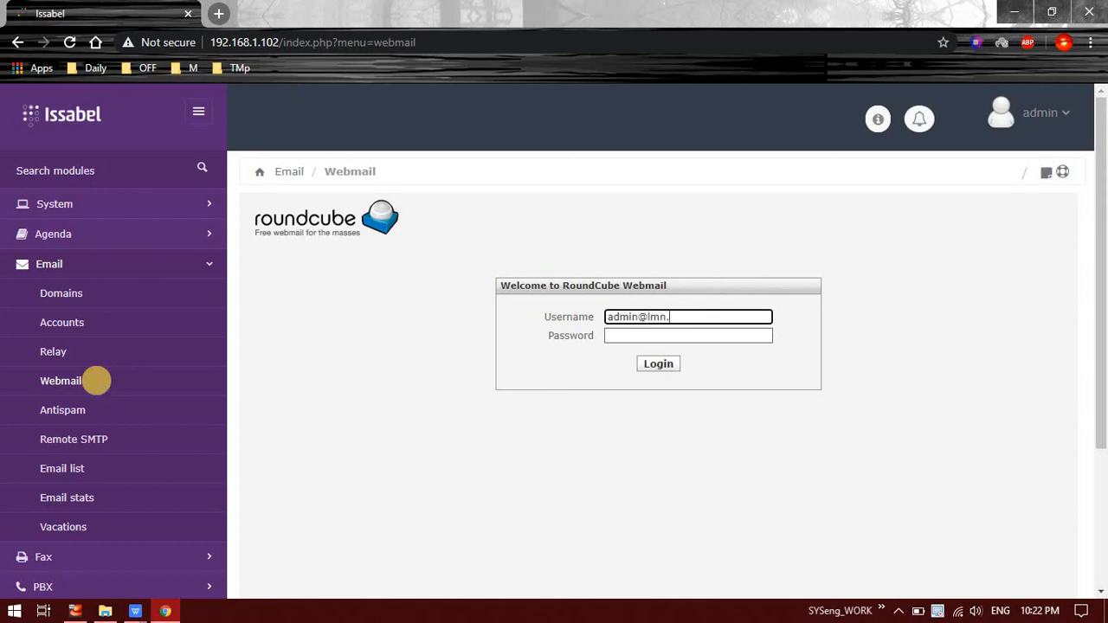
key("Tab")
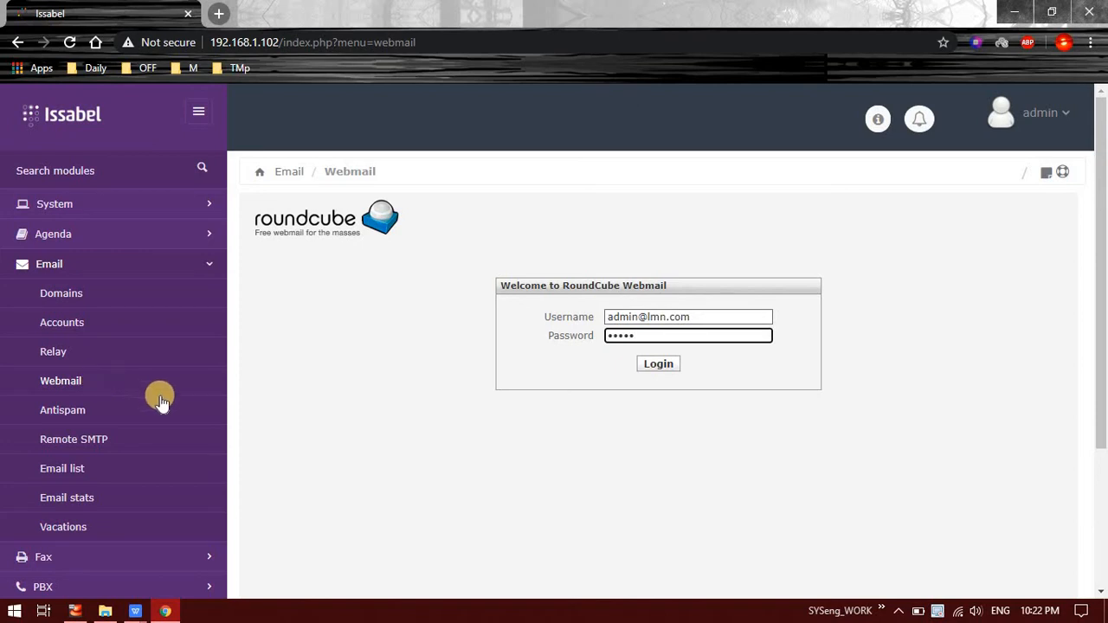
left_click(668, 364)
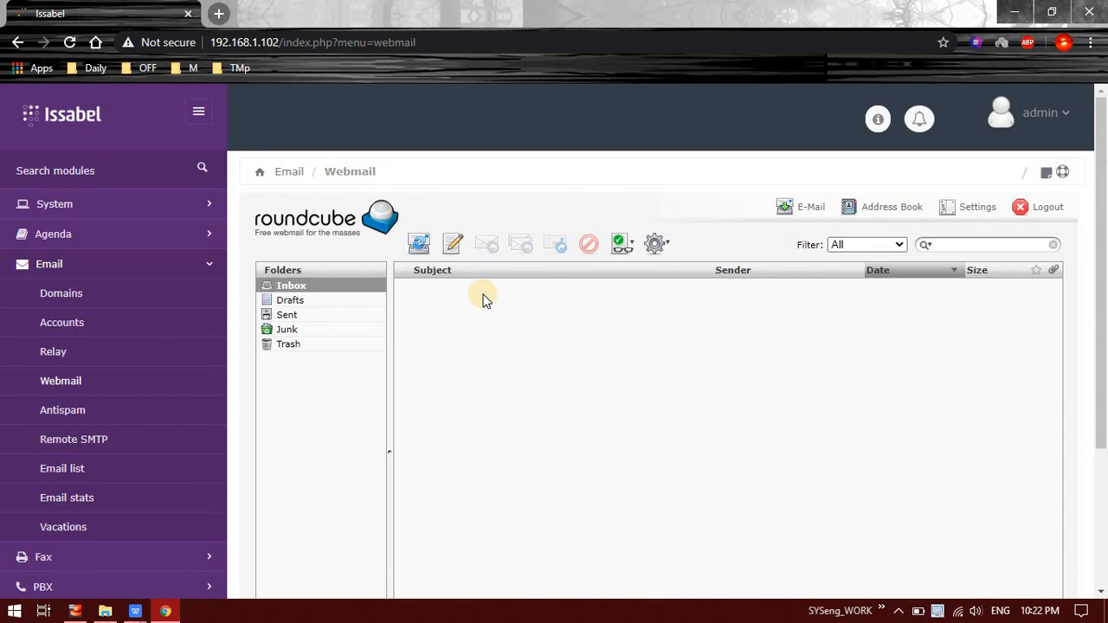
Step: Confirm the Drafts, Sent, Junk and Trash folders are empty
scroll(483, 298, "down", 2)
scroll(390, 303, "up", 1)
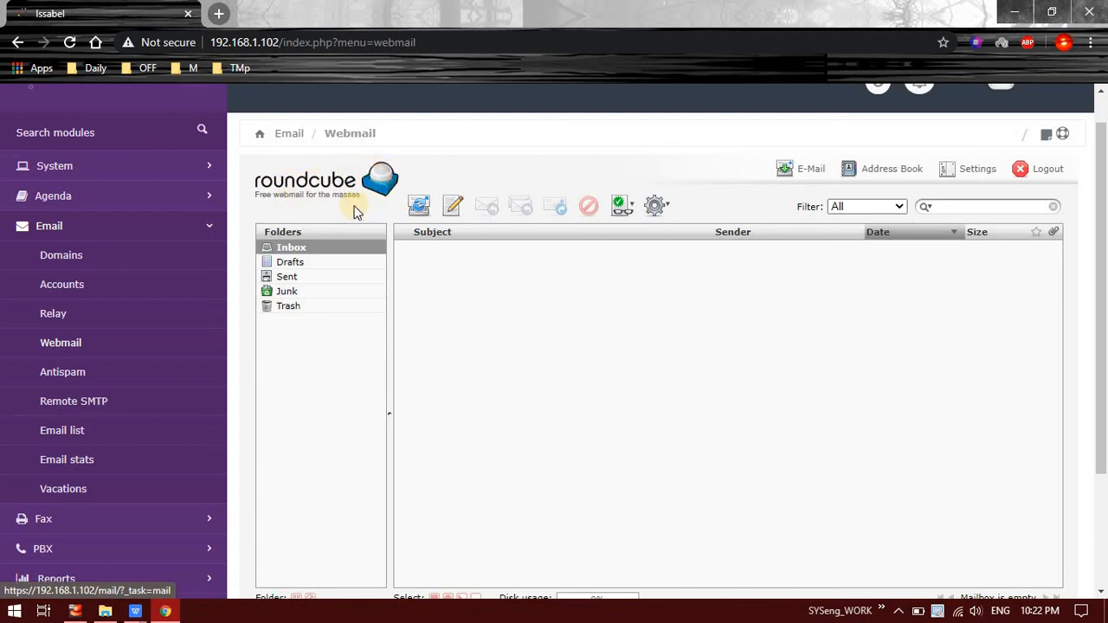
left_click(299, 263)
left_click(289, 248)
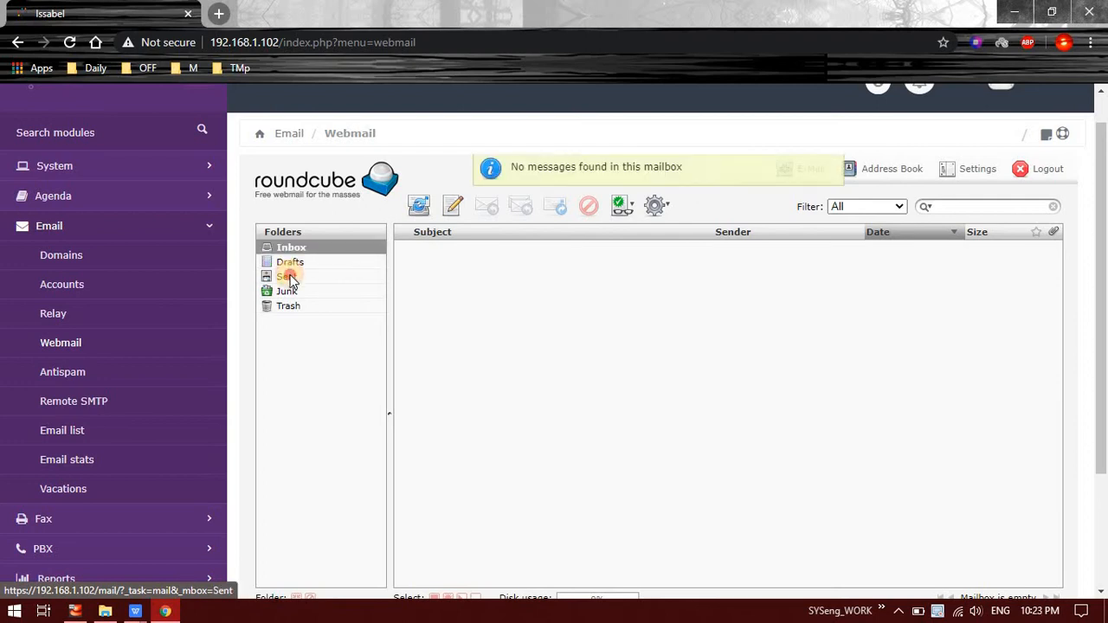
left_click(288, 277)
left_click(287, 293)
left_click(287, 305)
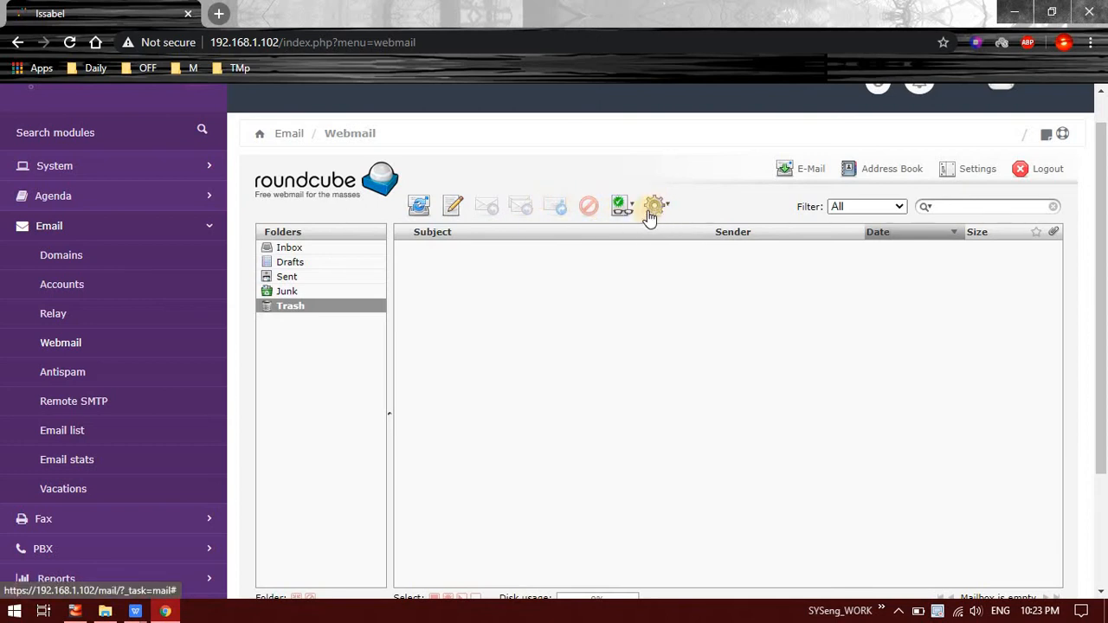
Step: Look over the Mark and message action menus, then open the Address Book
left_click(629, 213)
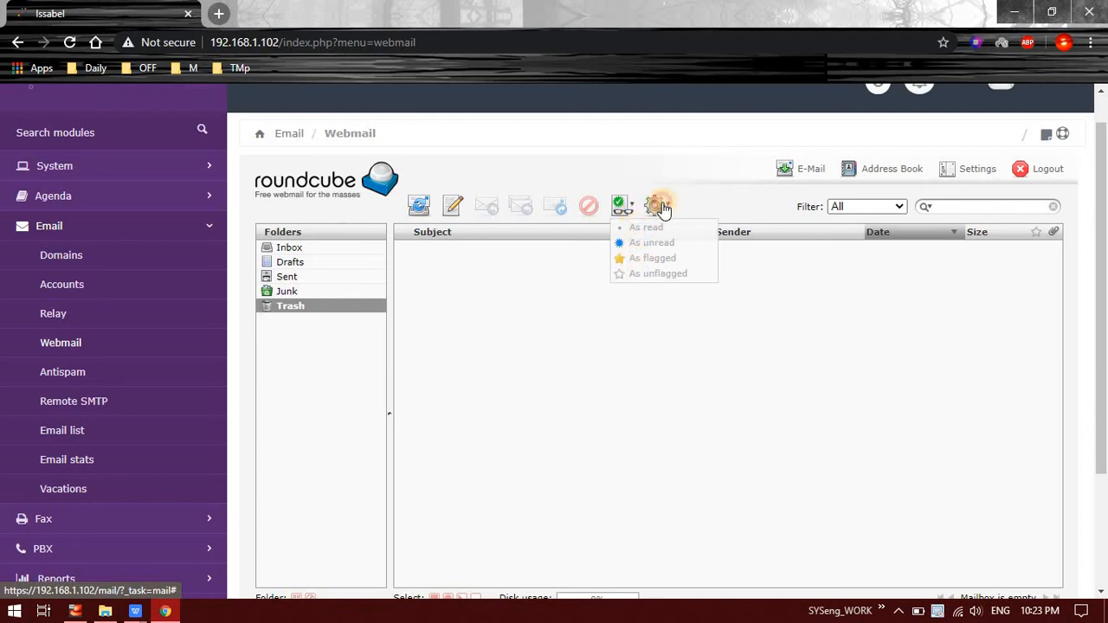
left_click(657, 206)
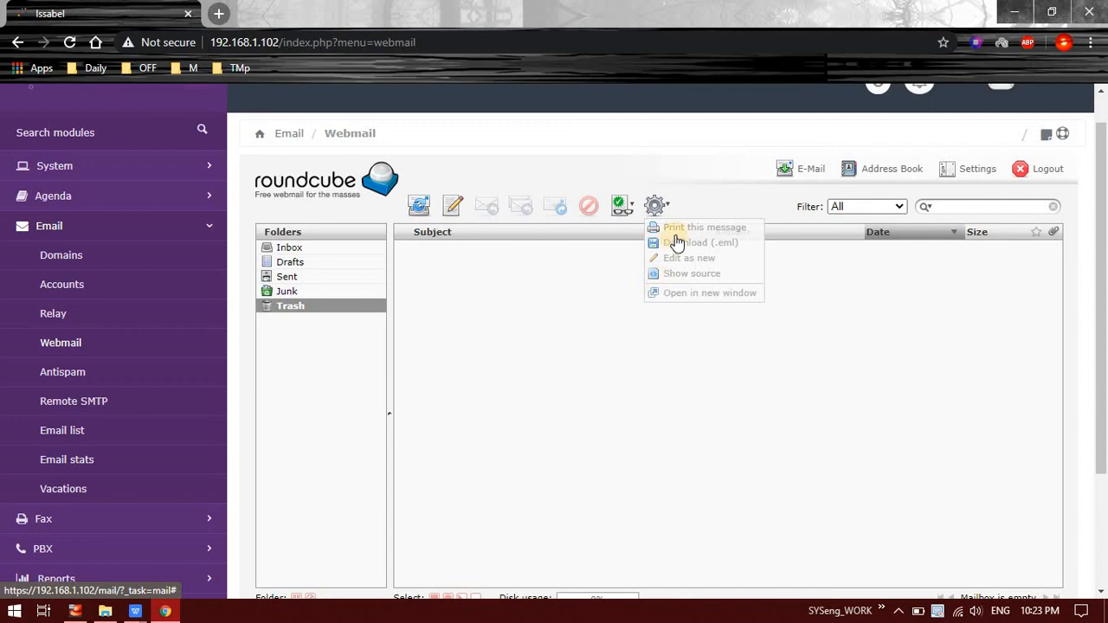
left_click(585, 310)
left_click(814, 178)
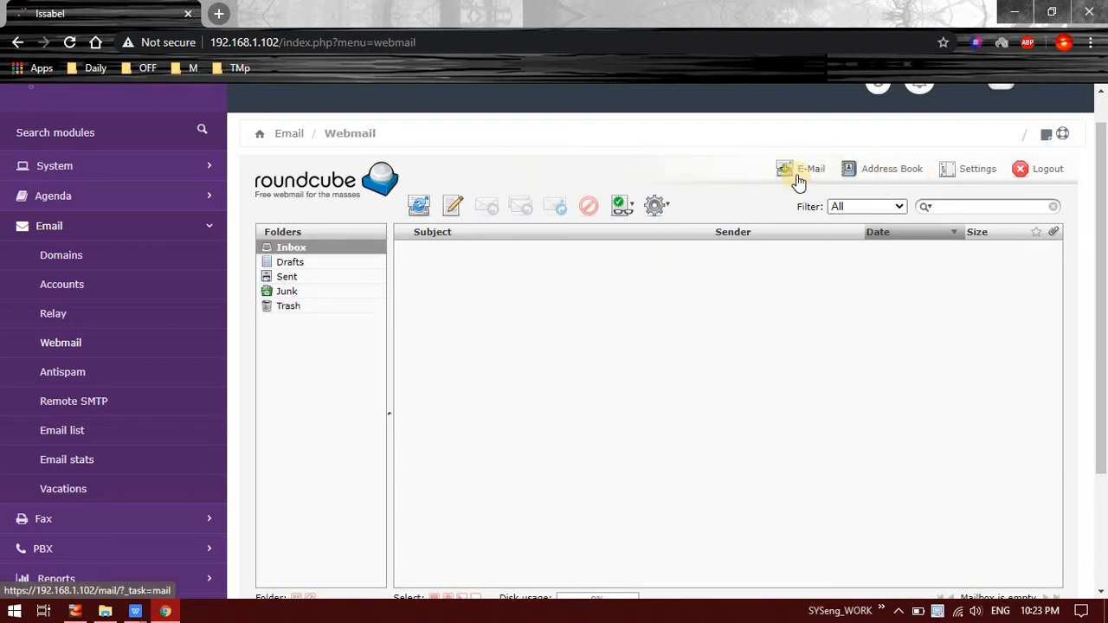
left_click(872, 178)
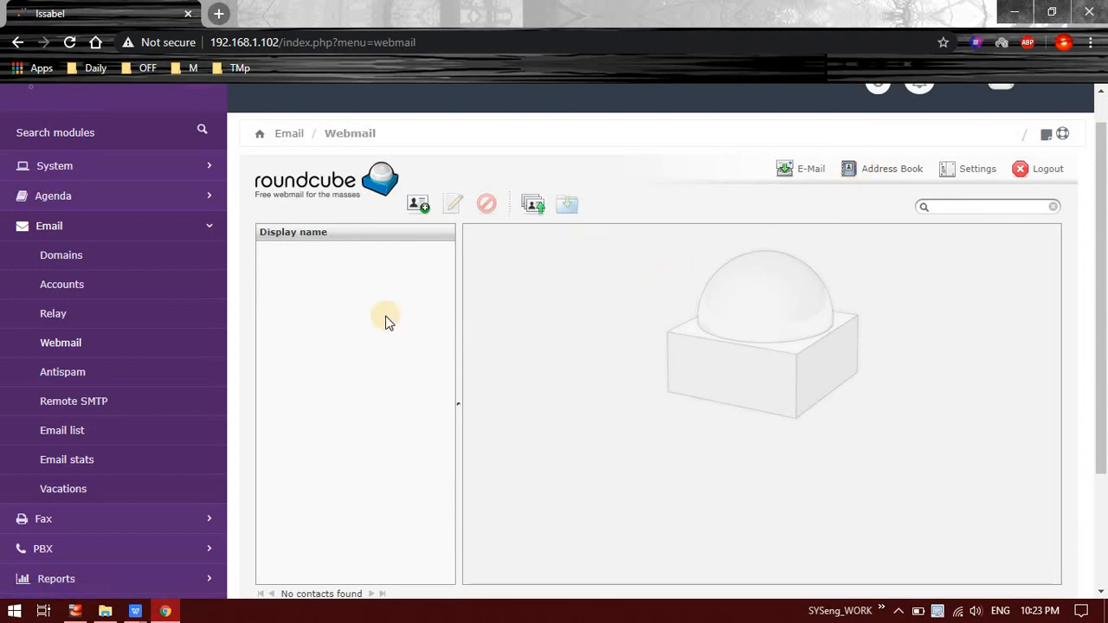
Step: Open the Add contact and contact import panels, then go to webmail Settings
scroll(384, 321, "down", 3)
scroll(381, 329, "up", 3)
left_click(432, 244)
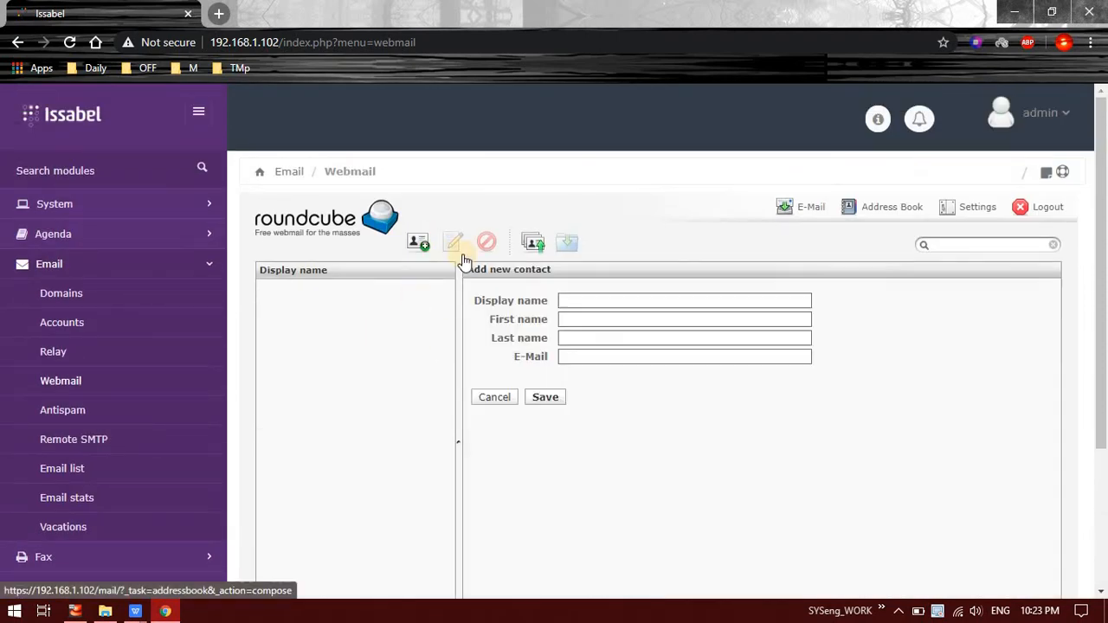
left_click(536, 242)
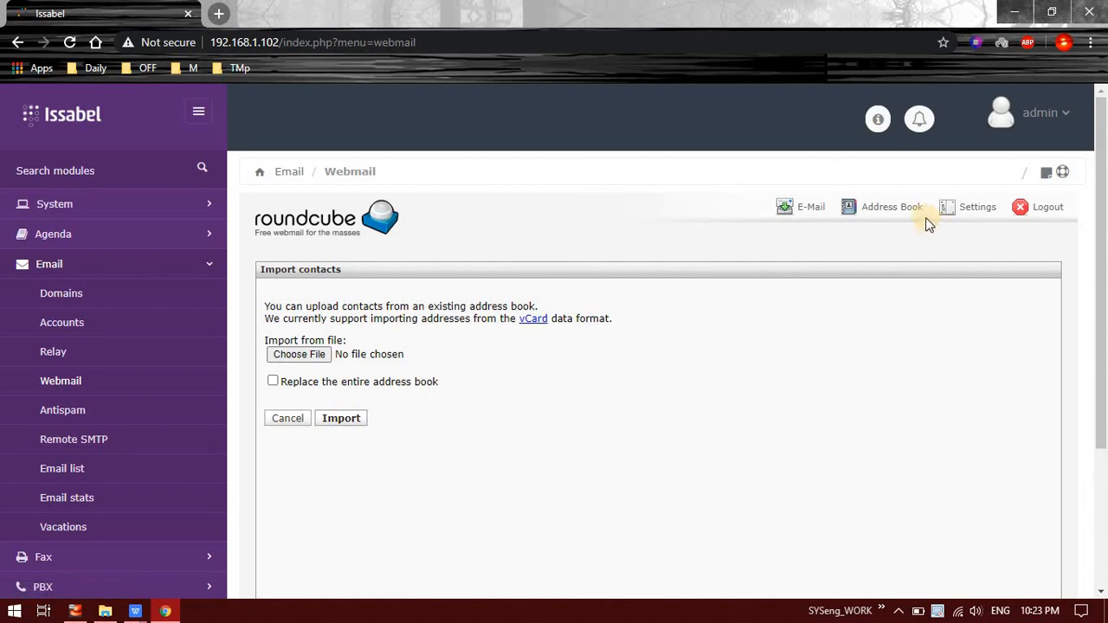
left_click(977, 211)
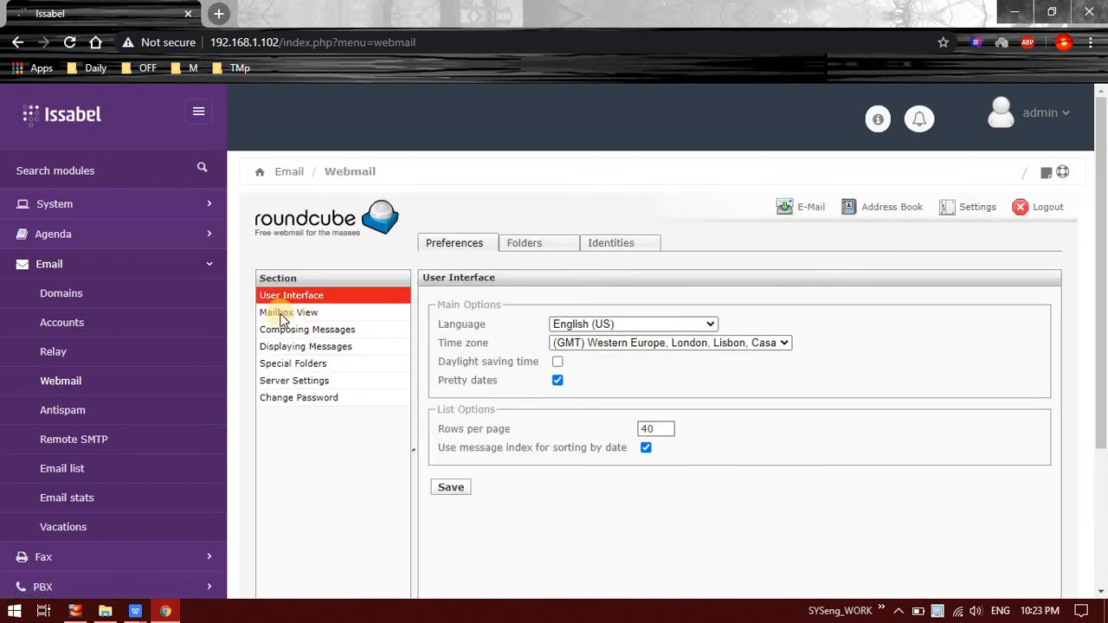
Step: Save the GMT +5:30 Chennai, Kolkata, Mumbai, New Delhi time zone, keeping English (US)
left_click(606, 326)
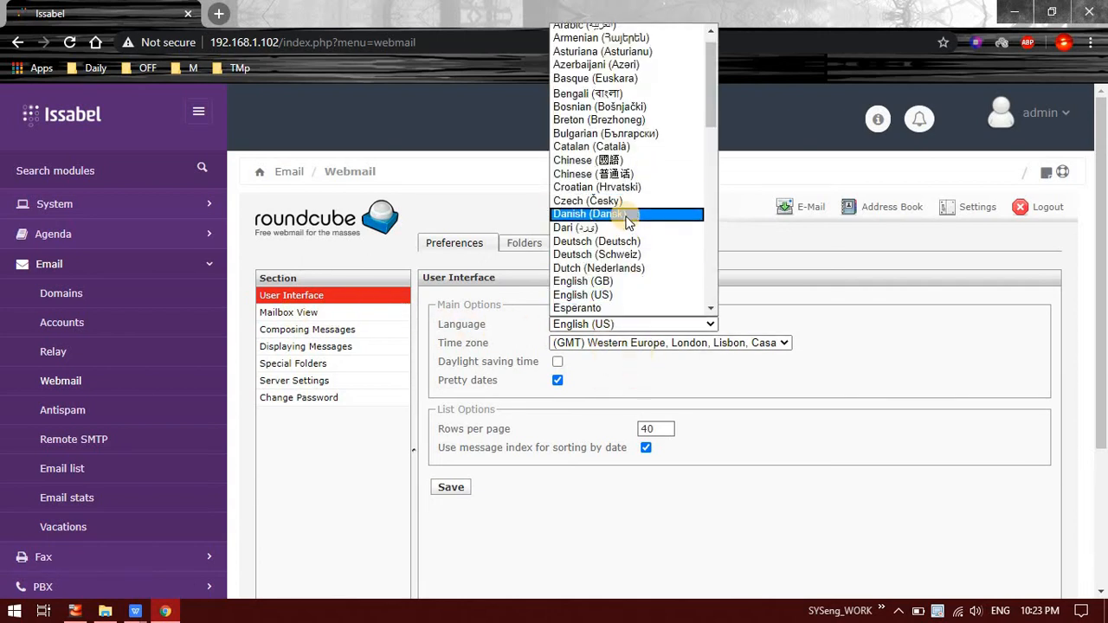
left_click(940, 317)
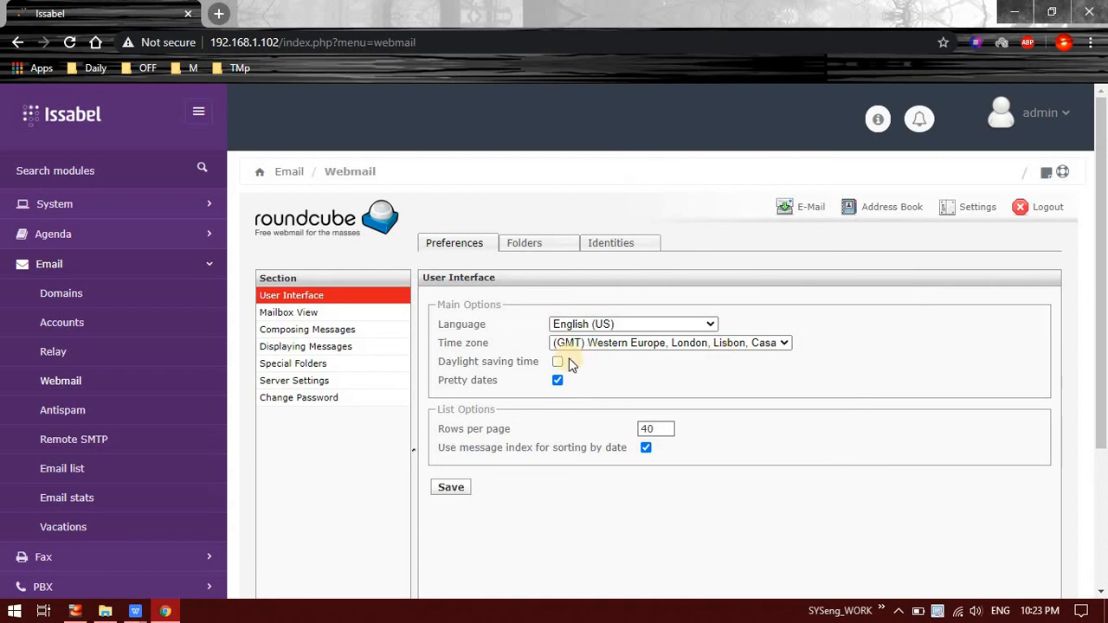
left_click(595, 342)
scroll(615, 307, "down", 4)
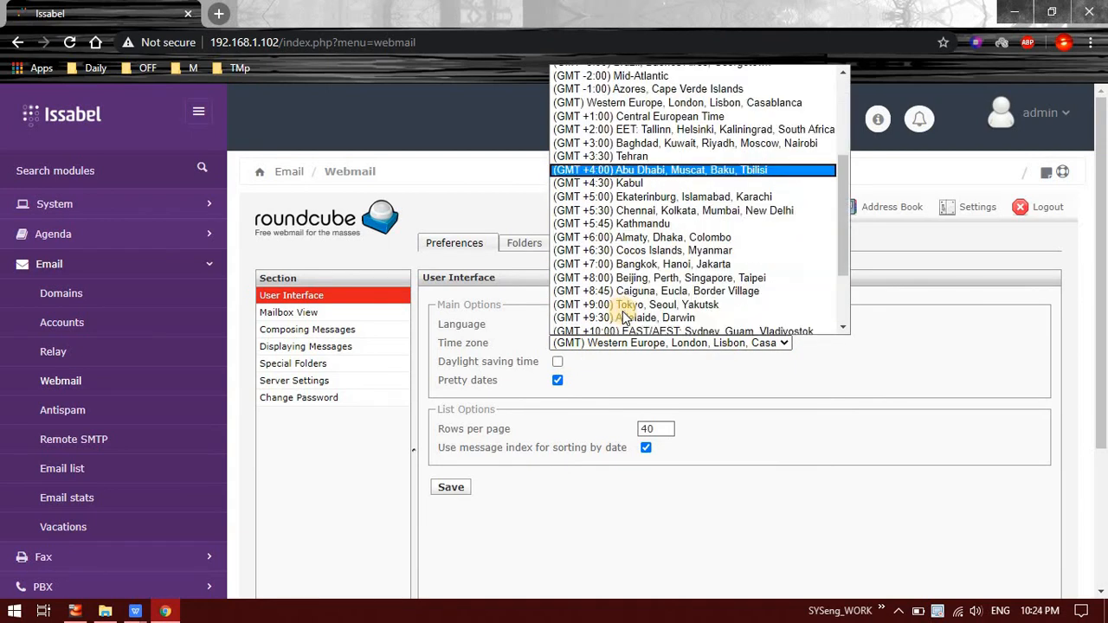
left_click(636, 192)
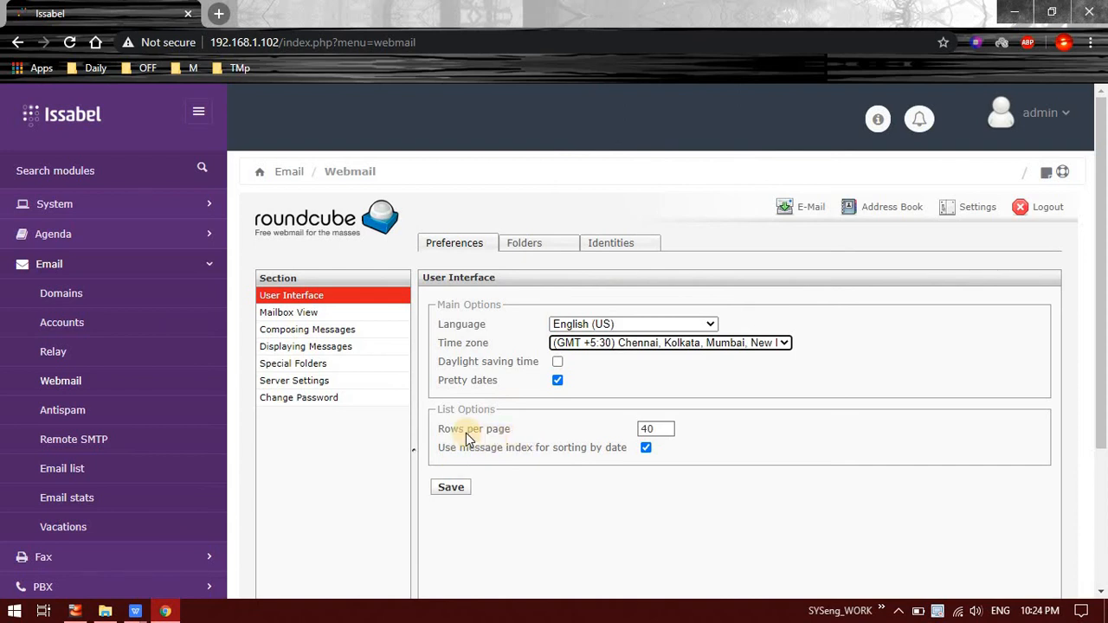
left_click(451, 487)
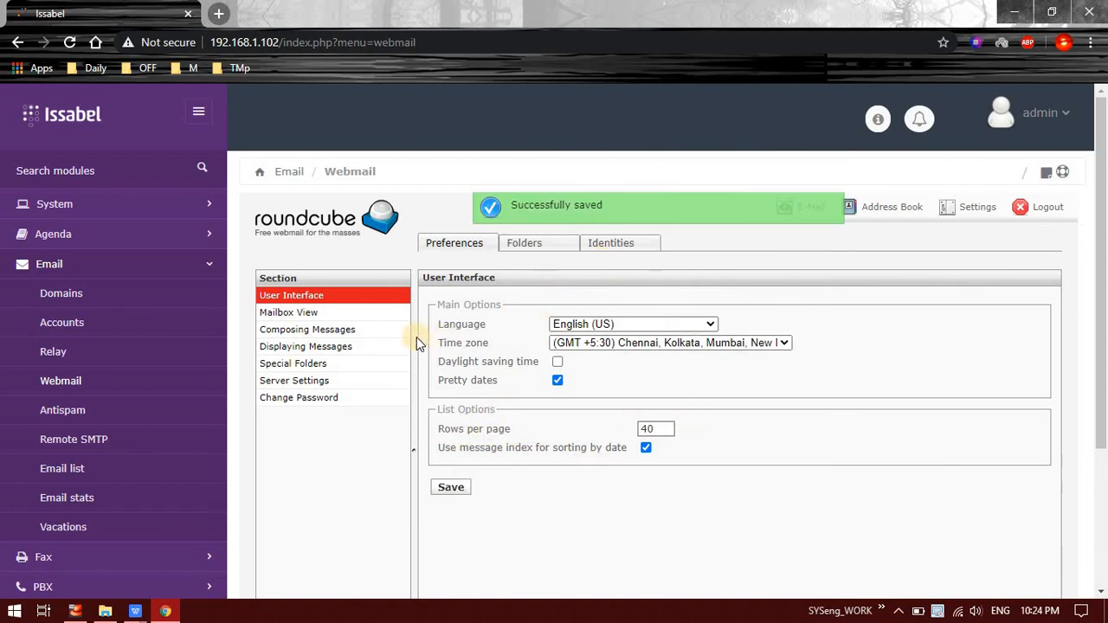
Step: Browse the remaining settings sections unchanged, ending on the Folders list
left_click(303, 312)
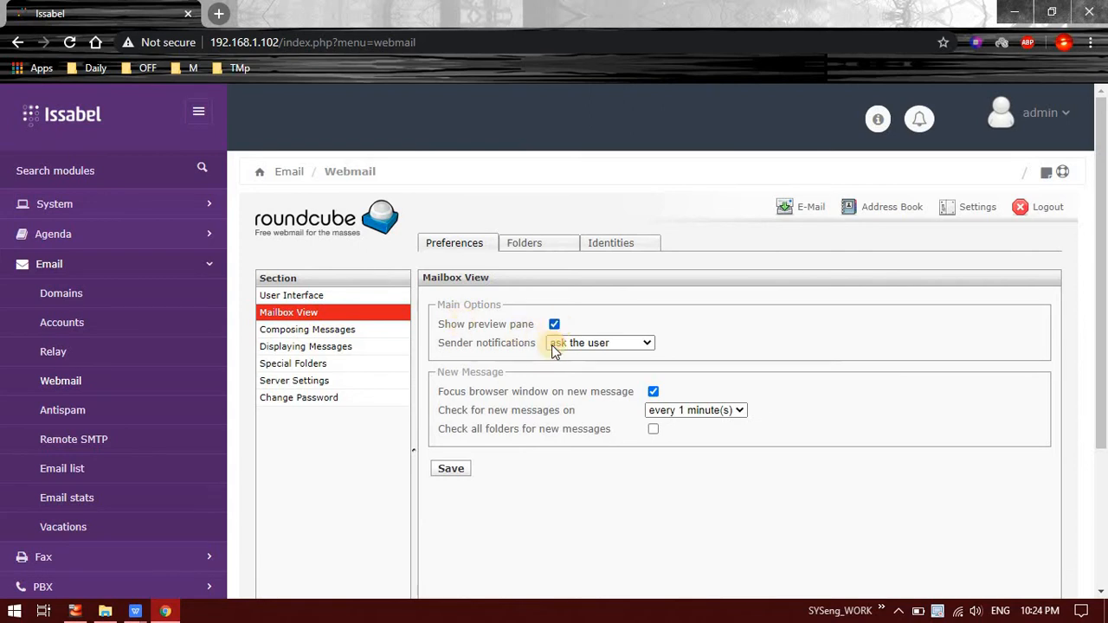
left_click(631, 346)
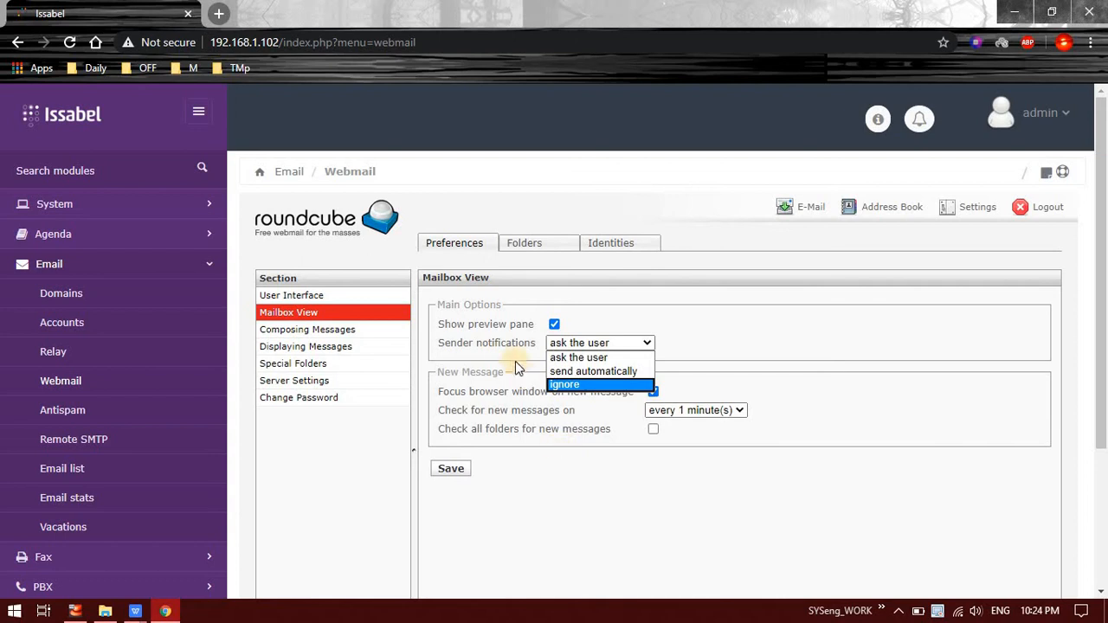
left_click(600, 315)
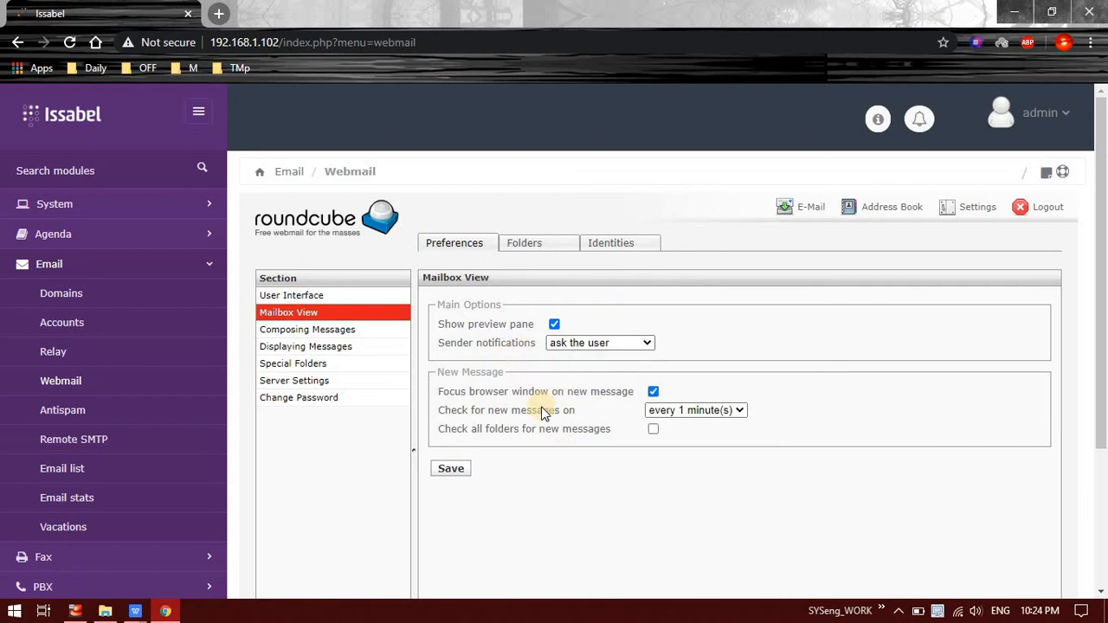
left_click(327, 329)
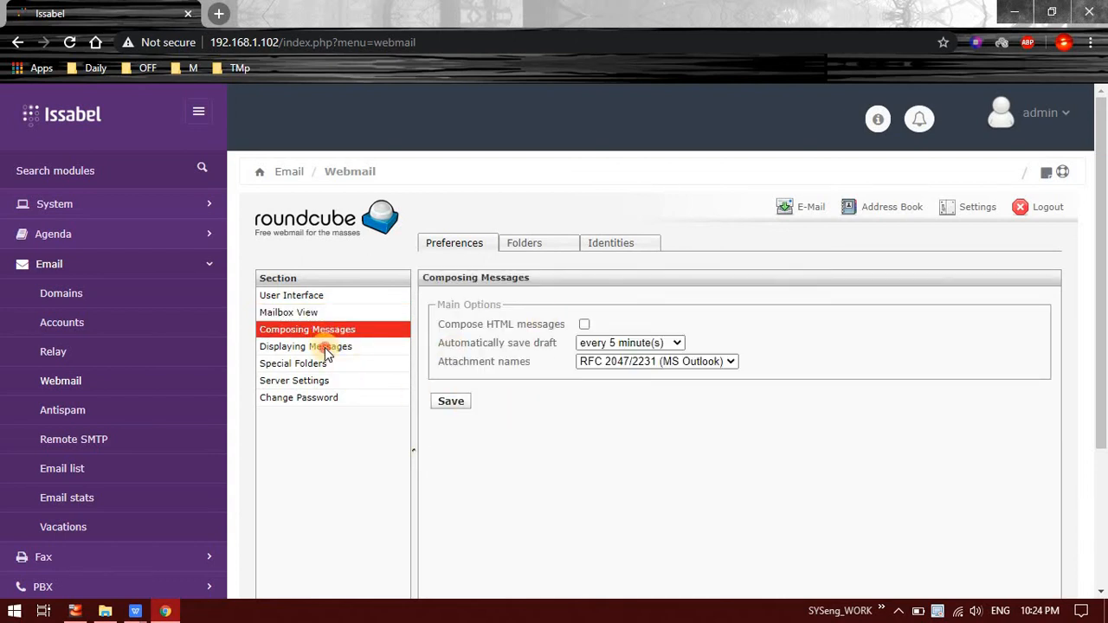
left_click(328, 348)
left_click(349, 364)
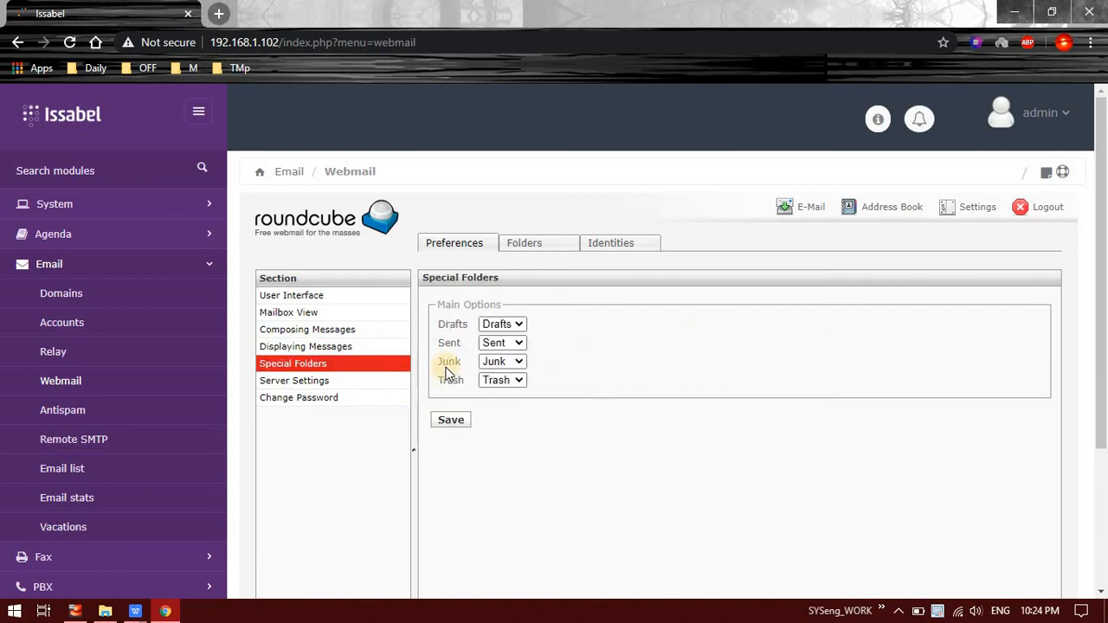
left_click(302, 381)
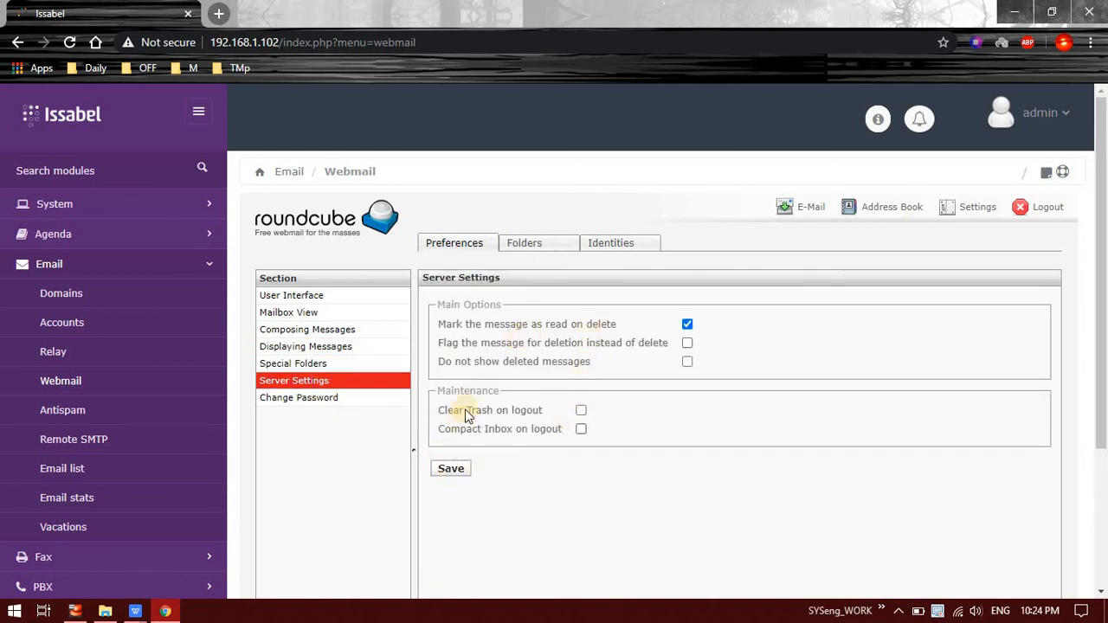
left_click(340, 400)
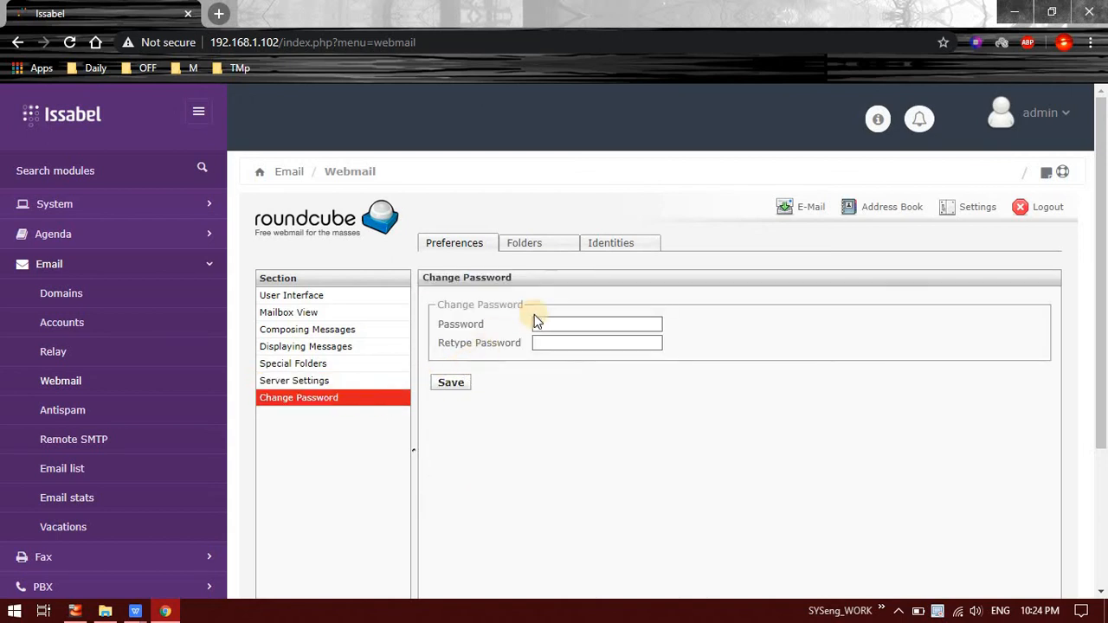
left_click(530, 250)
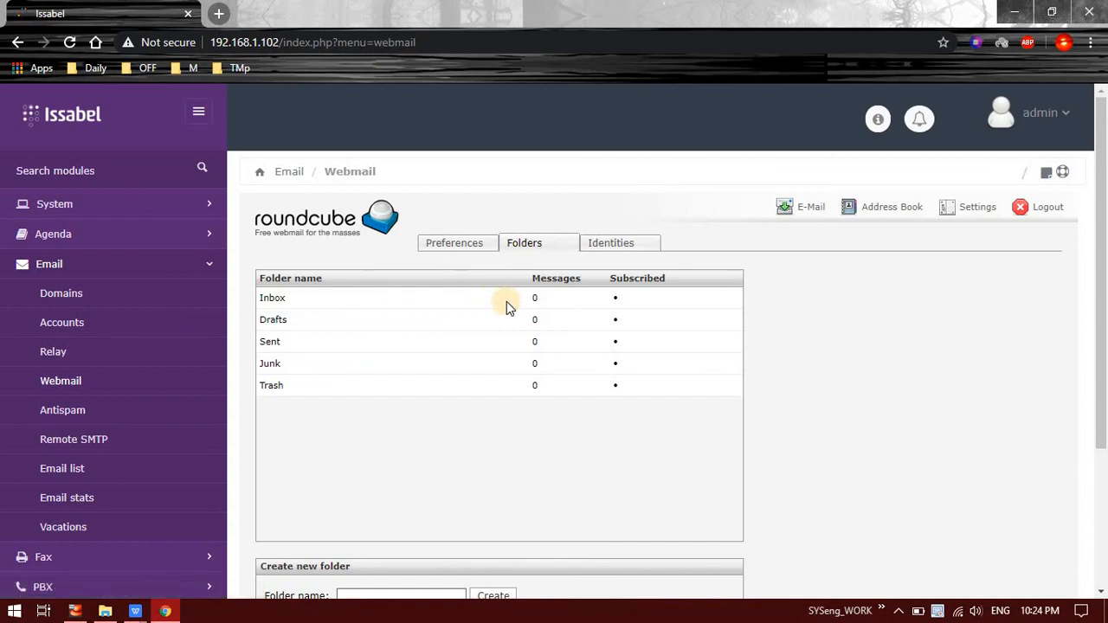
Step: Review the Folders list and the admin identity settings, then return to the empty Inbox
scroll(463, 442, "down", 3)
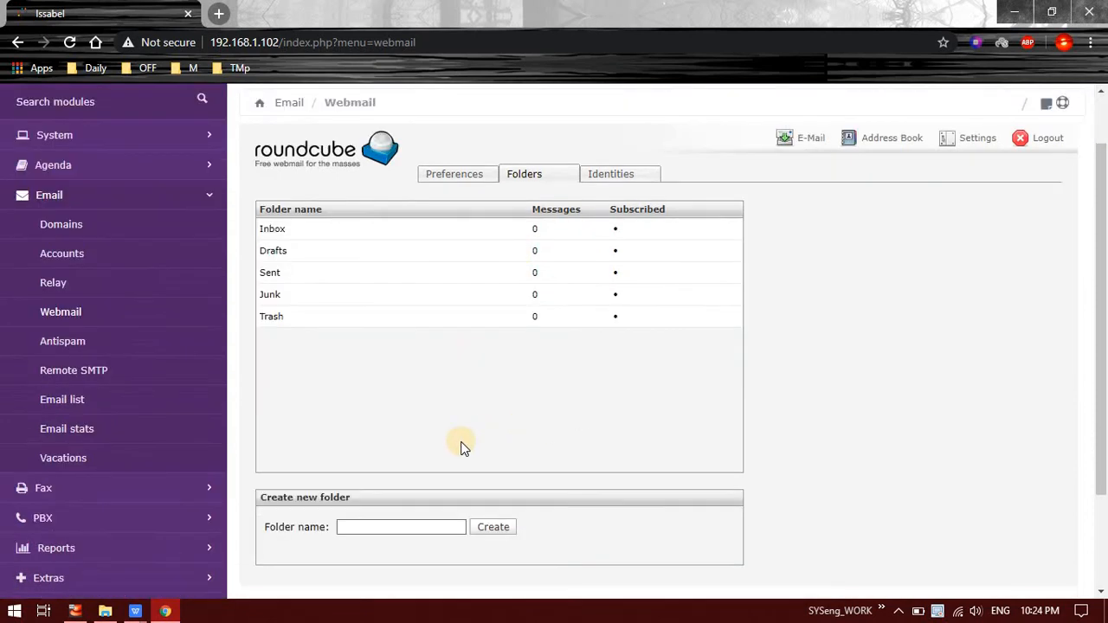
scroll(520, 386, "up", 3)
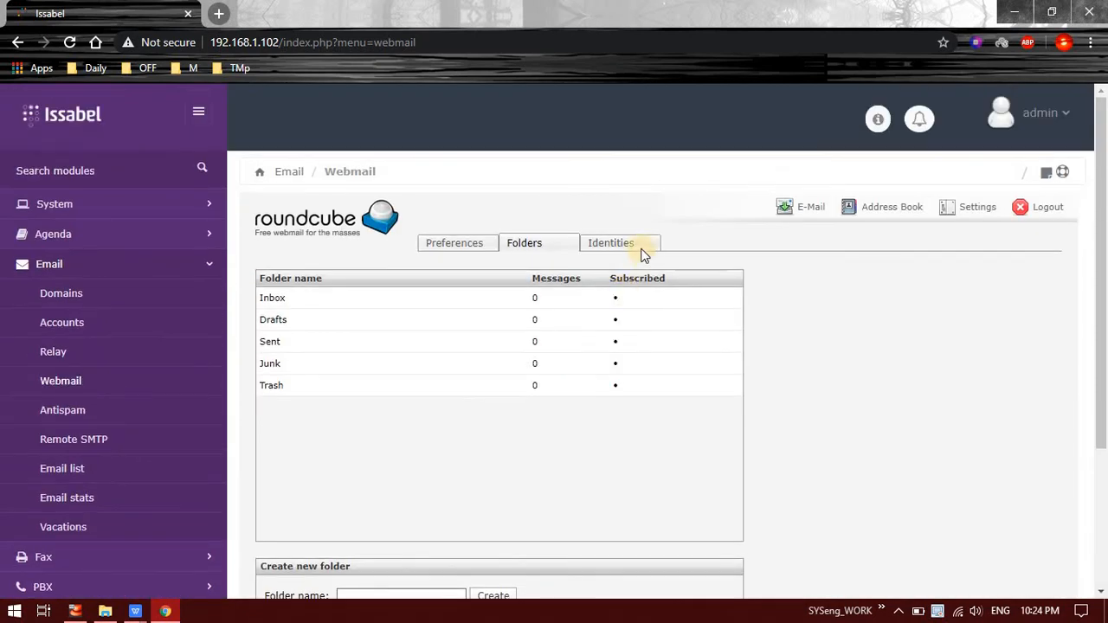
left_click(617, 248)
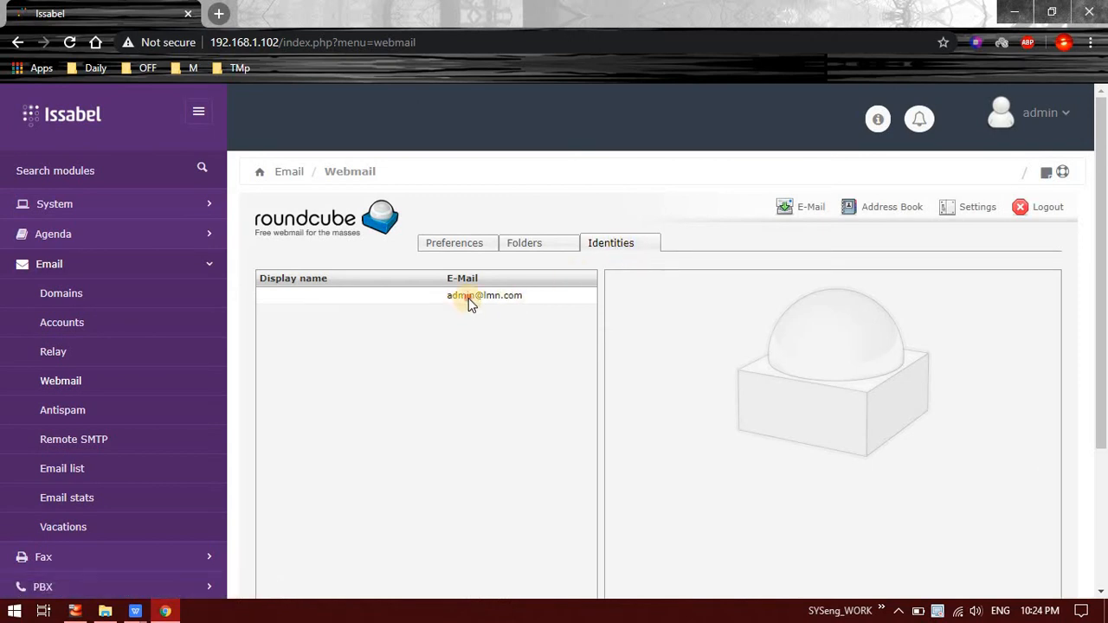
left_click(468, 298)
scroll(740, 285, "down", 2)
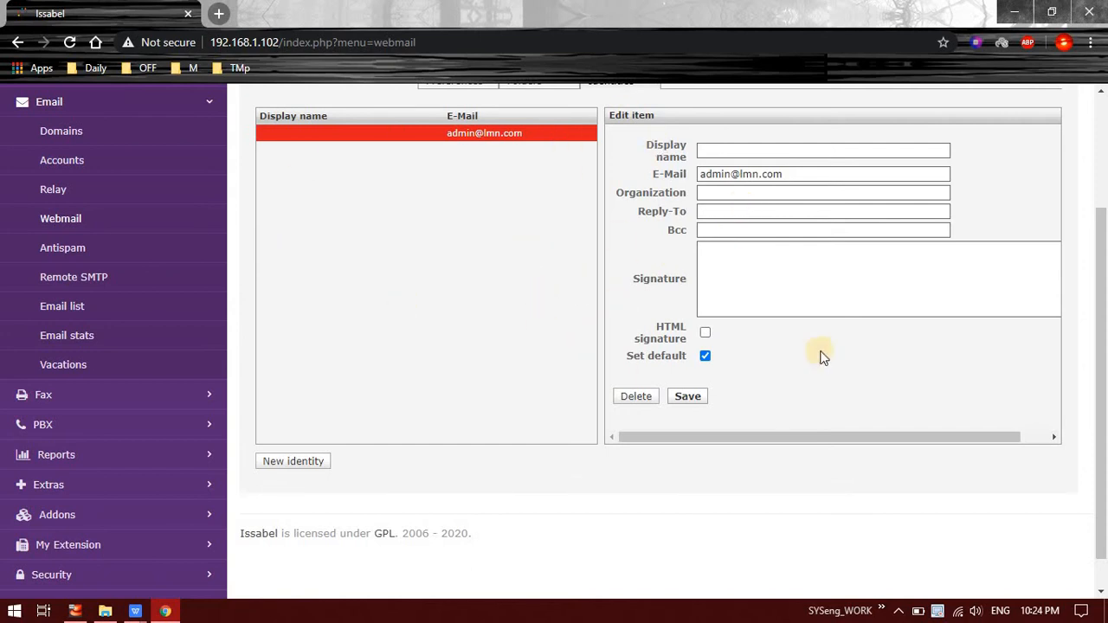
scroll(821, 320, "up", 2)
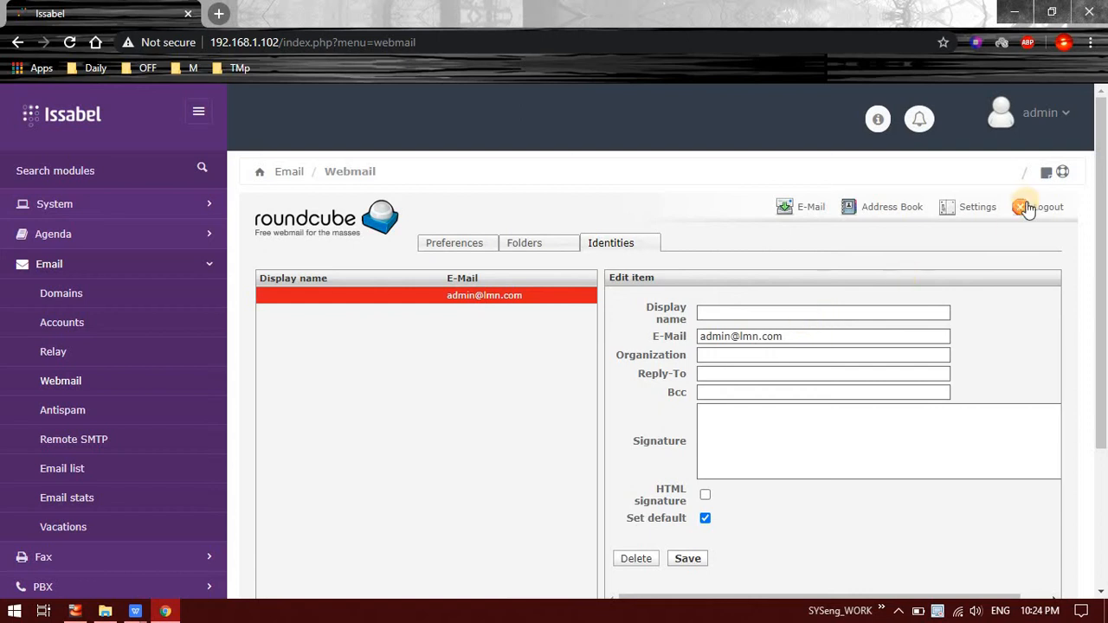
left_click(446, 245)
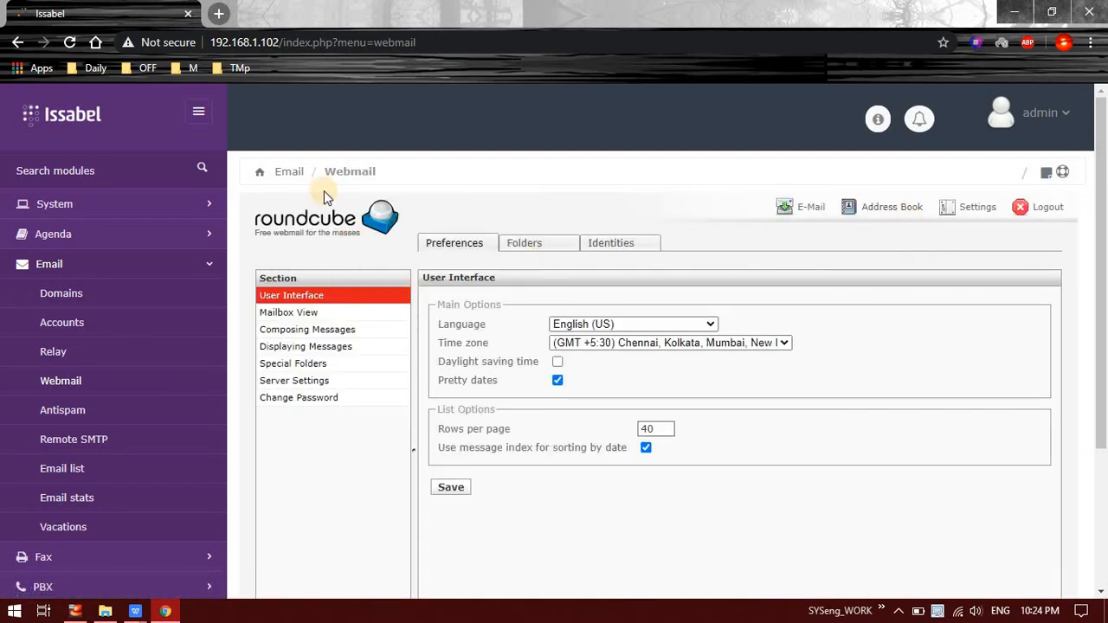
left_click(801, 218)
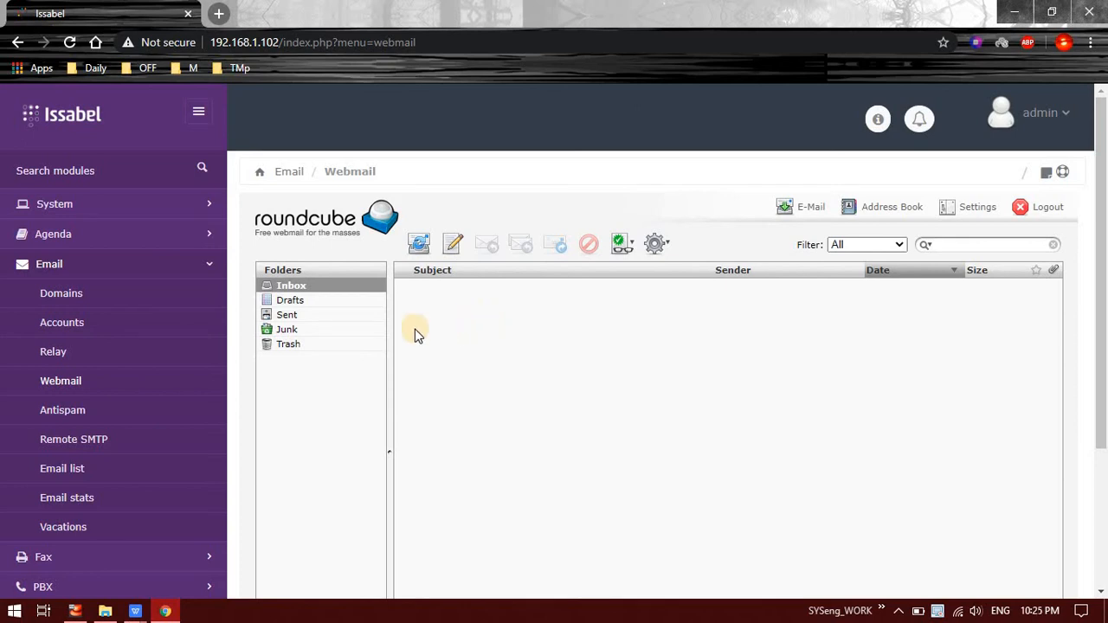
Step: Address a new message to user01, add a Cc field, and begin the subject
left_click(452, 247)
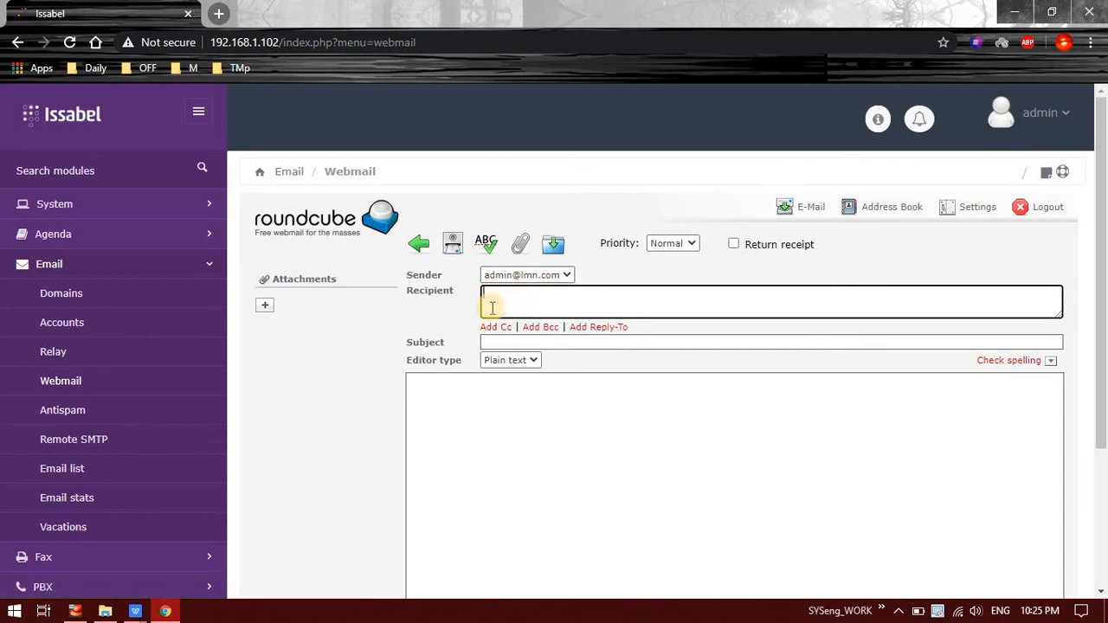
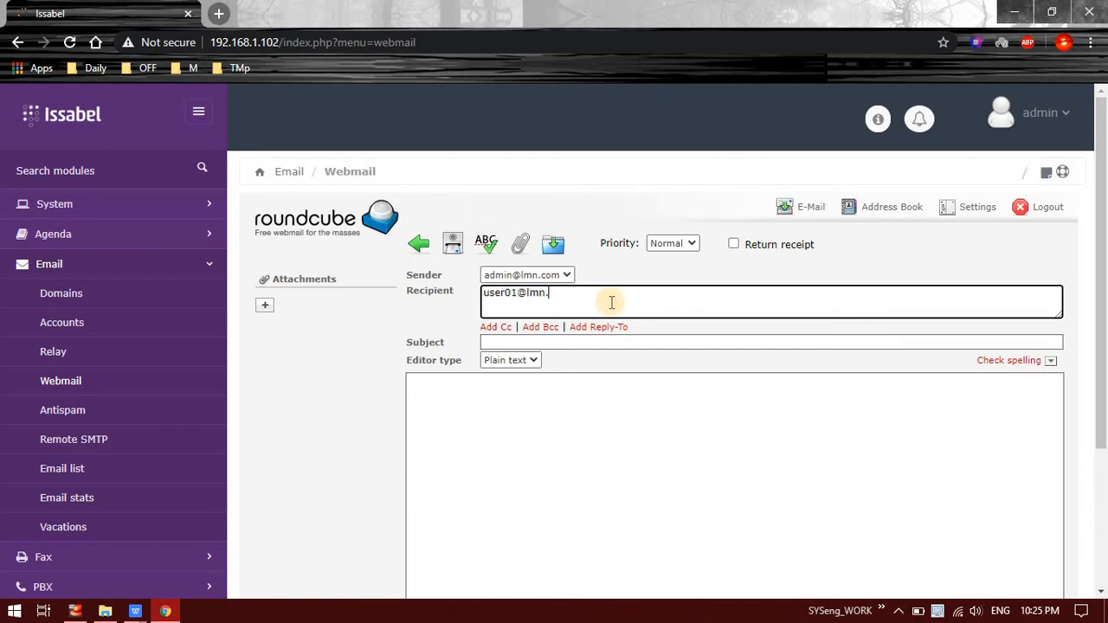
left_click(497, 327)
left_click(503, 336)
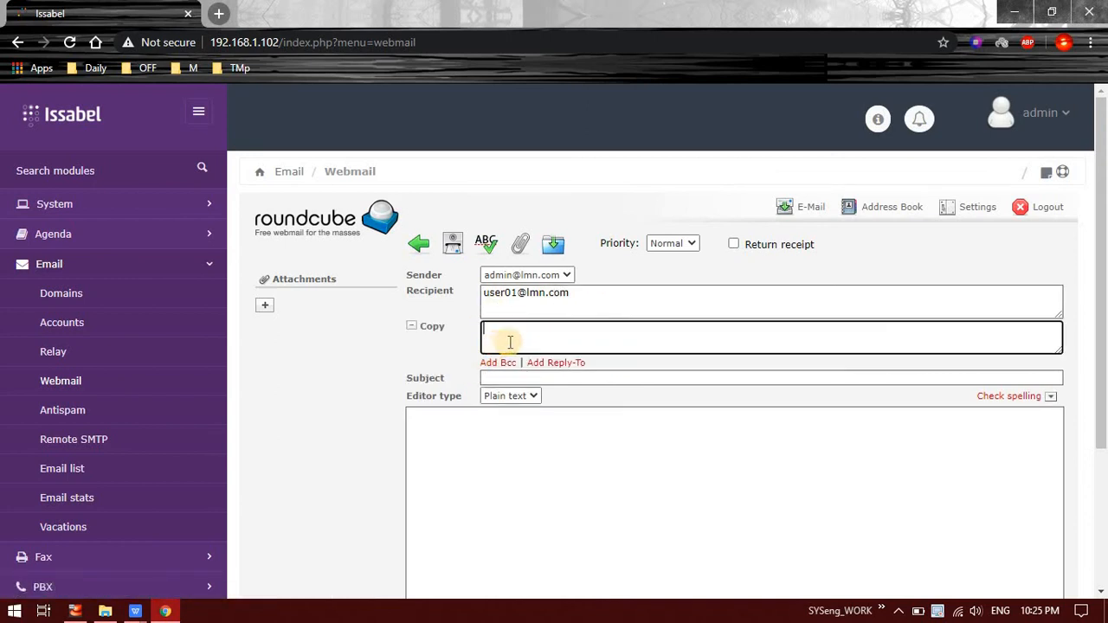
left_click(534, 395)
left_click(537, 381)
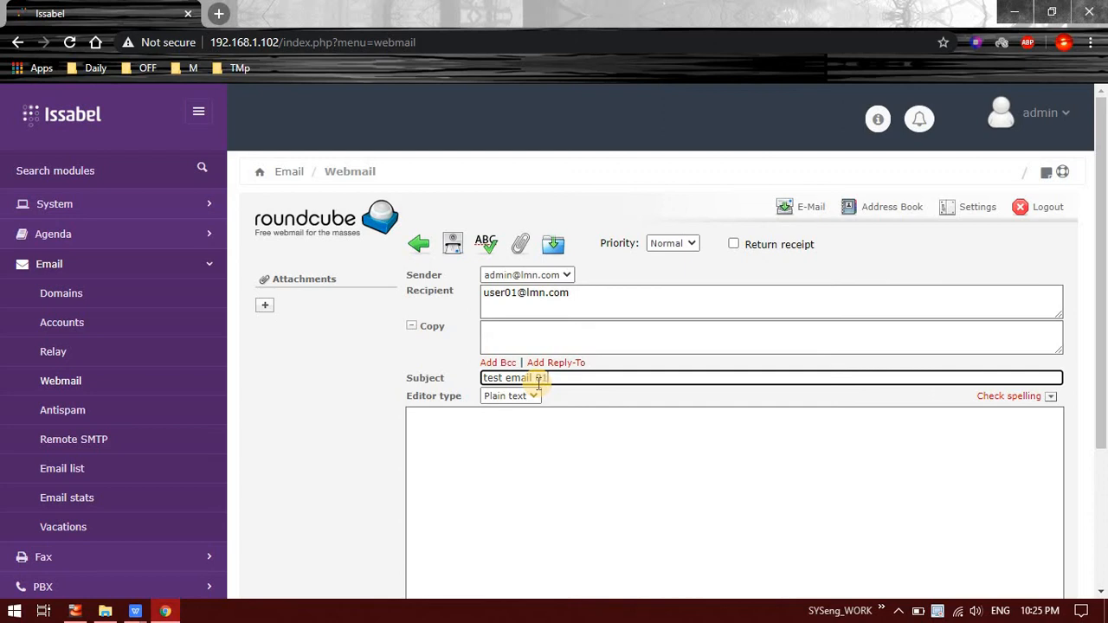
Step: Switch the body to HTML and enter 'test email 01' with an 'LMN Technohub Admi' signature
triple_click(538, 381)
key("ctrl+c")
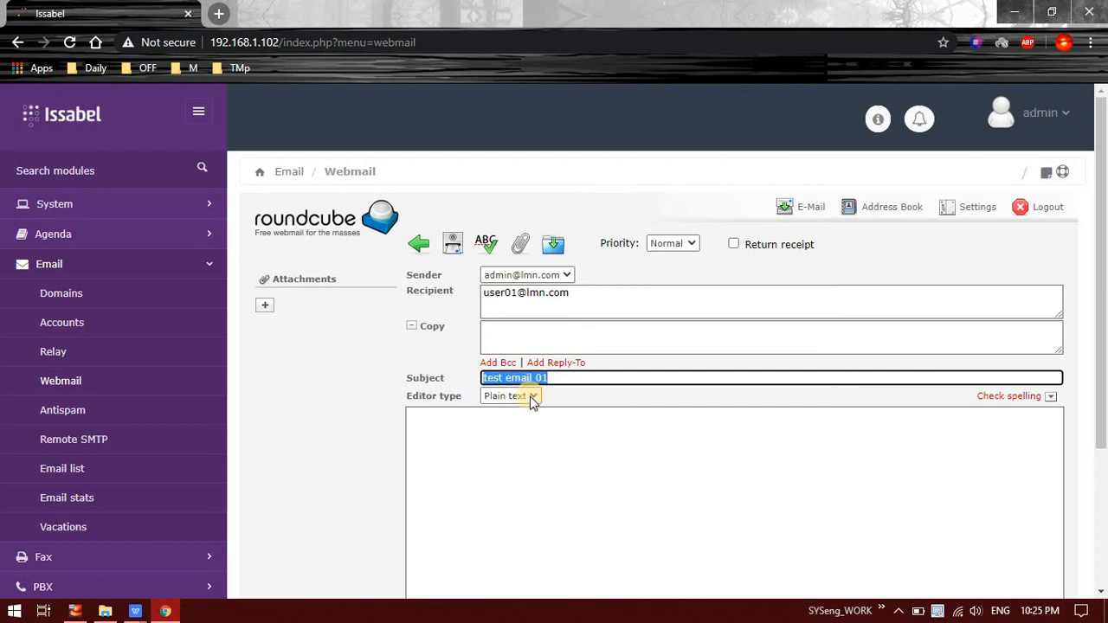
left_click(531, 396)
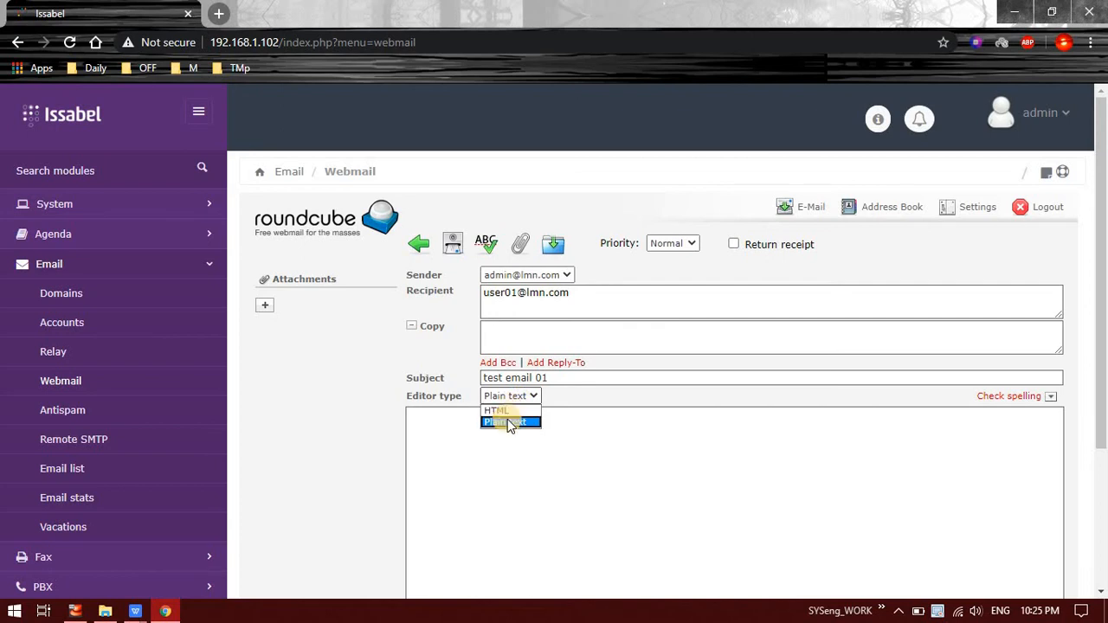
left_click(510, 411)
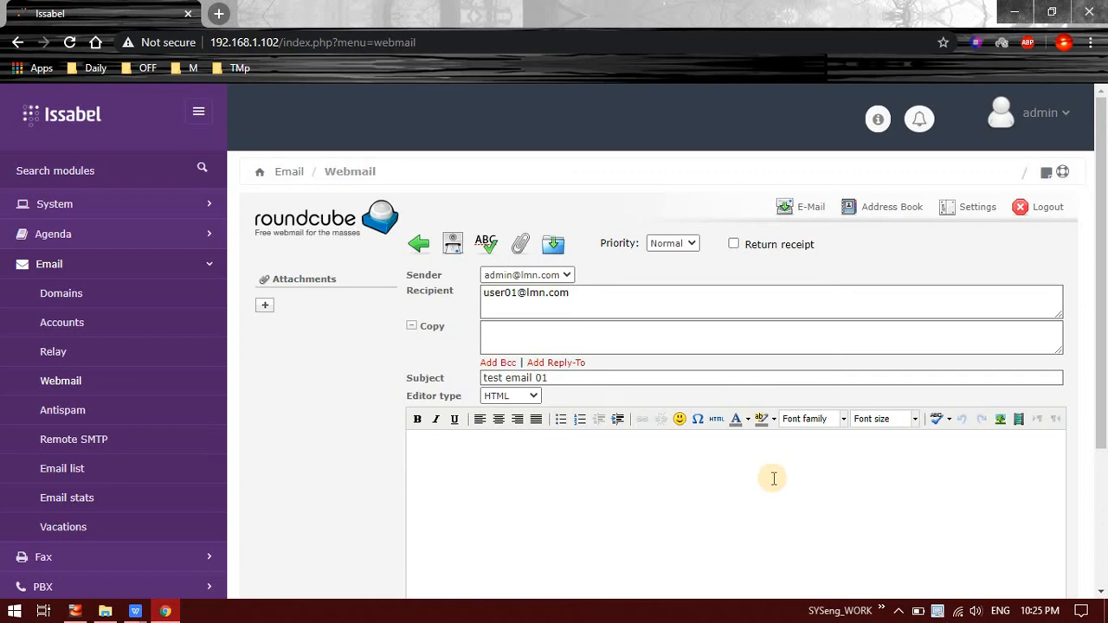
key("ctrl+v")
type("-")
key("shift+Return")
type("LMN Technohub Admi")
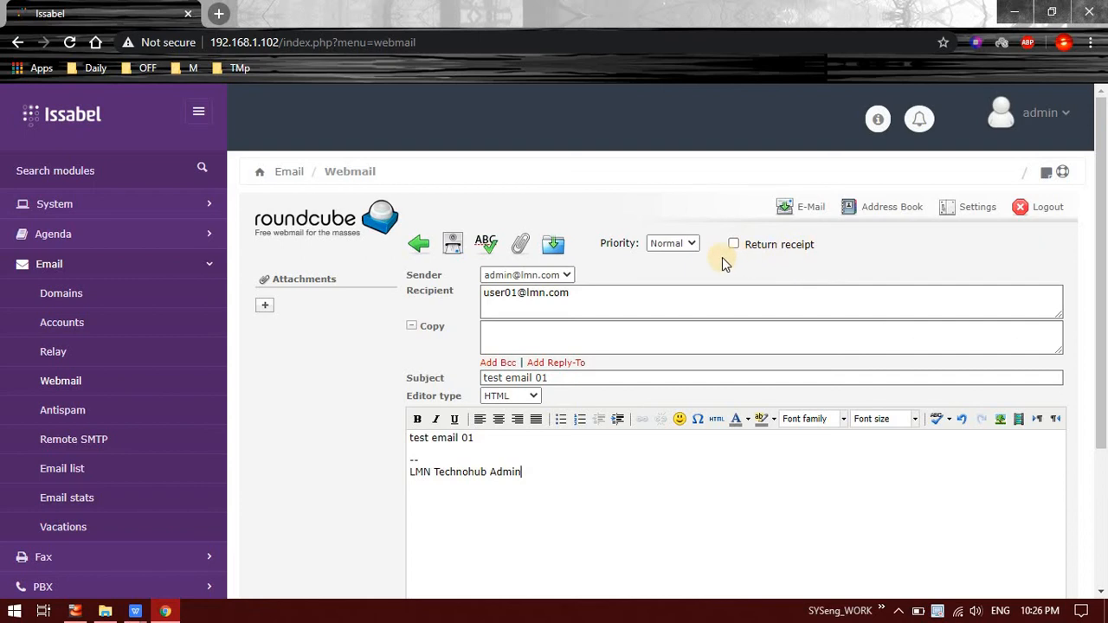
scroll(740, 302, "down", 3)
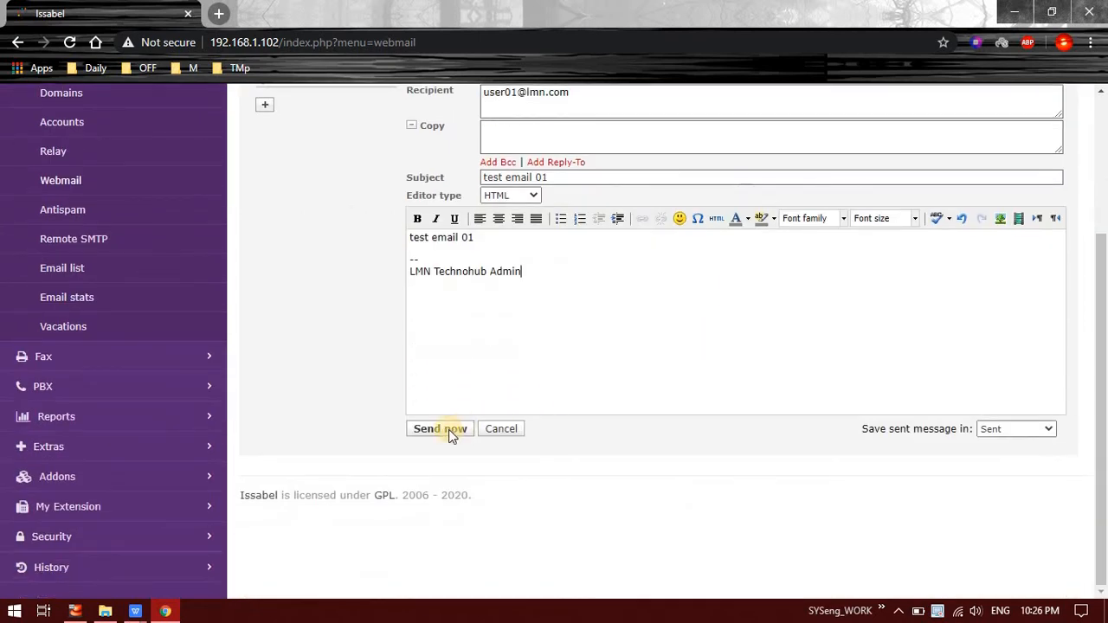
Step: Keep the sent copy in Sent, send the message, and view the Sent folder
left_click(1003, 428)
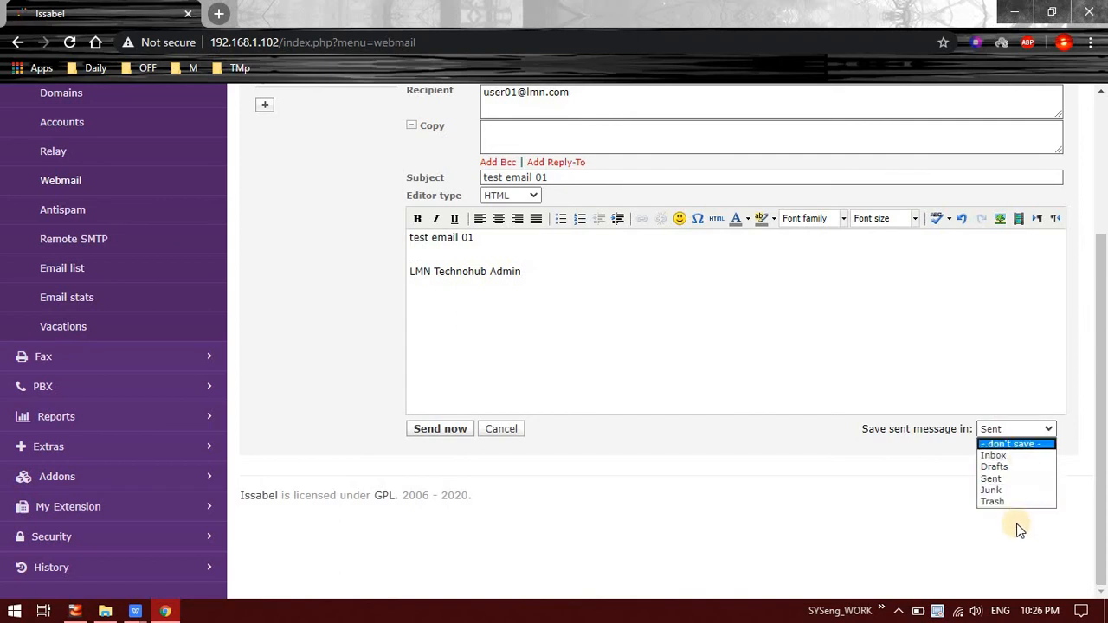
left_click(868, 522)
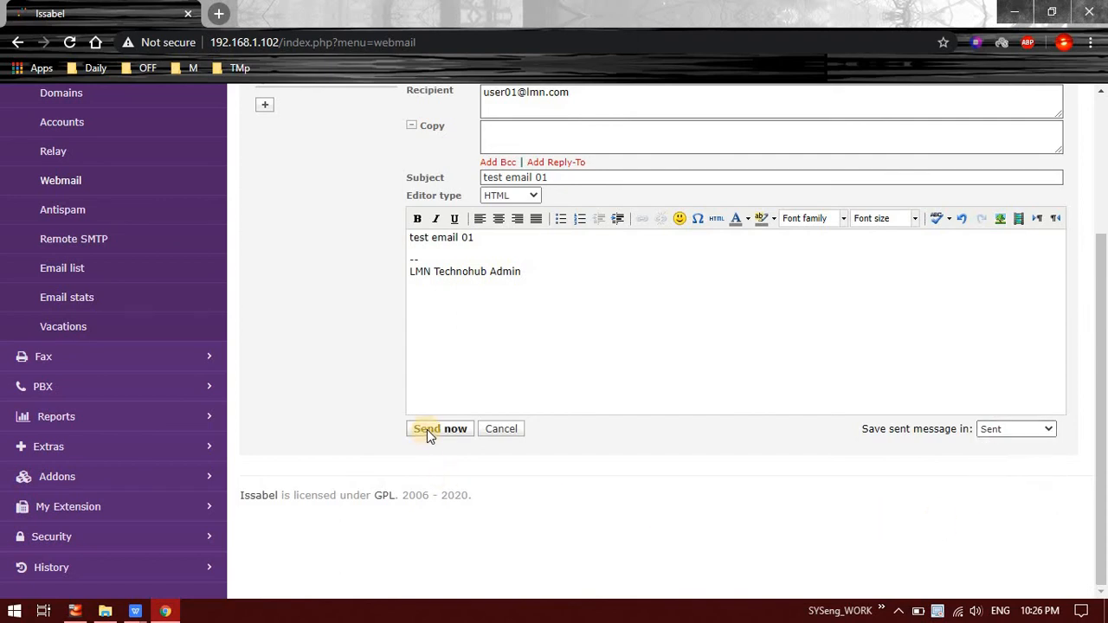
left_click(437, 428)
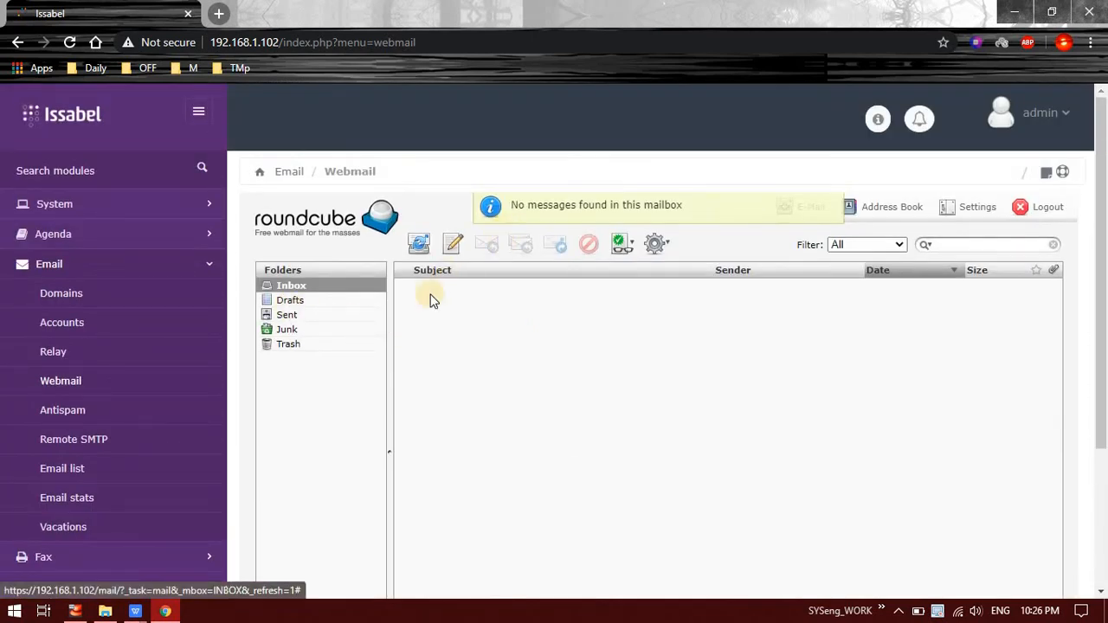
left_click(288, 315)
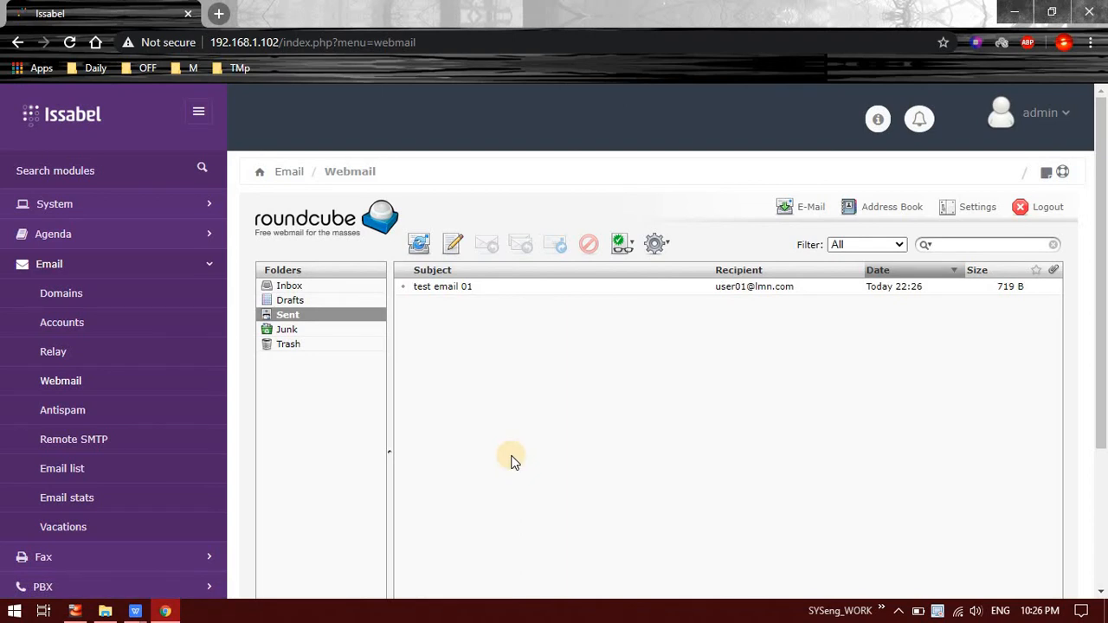
Step: Open an incognito window and load the webmail login at 192.168.1.102/mail
left_click(1090, 41)
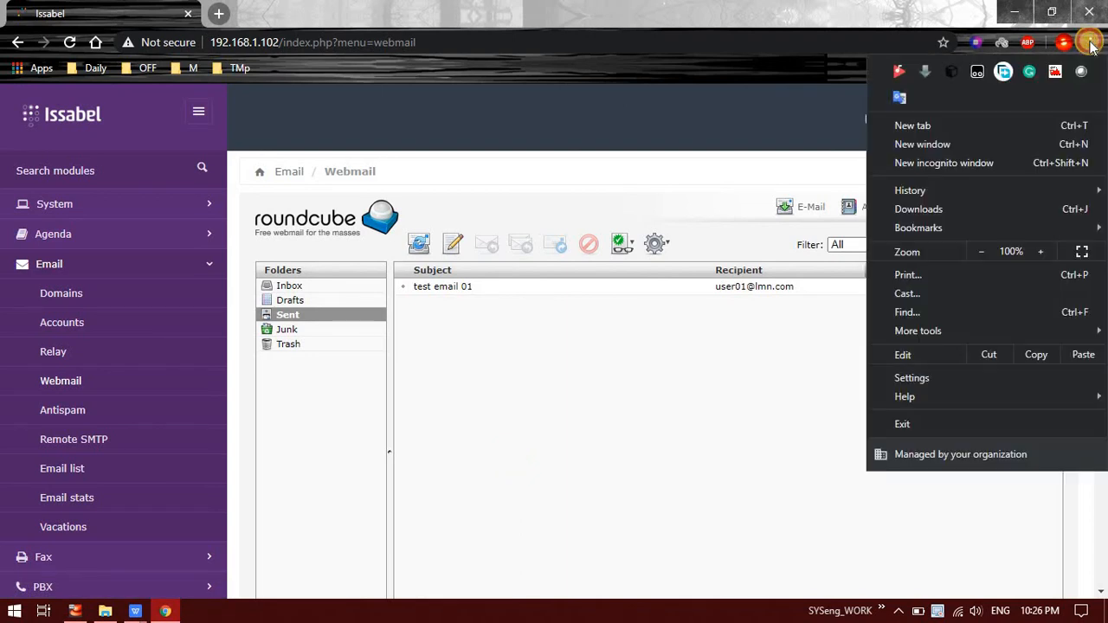
left_click(959, 173)
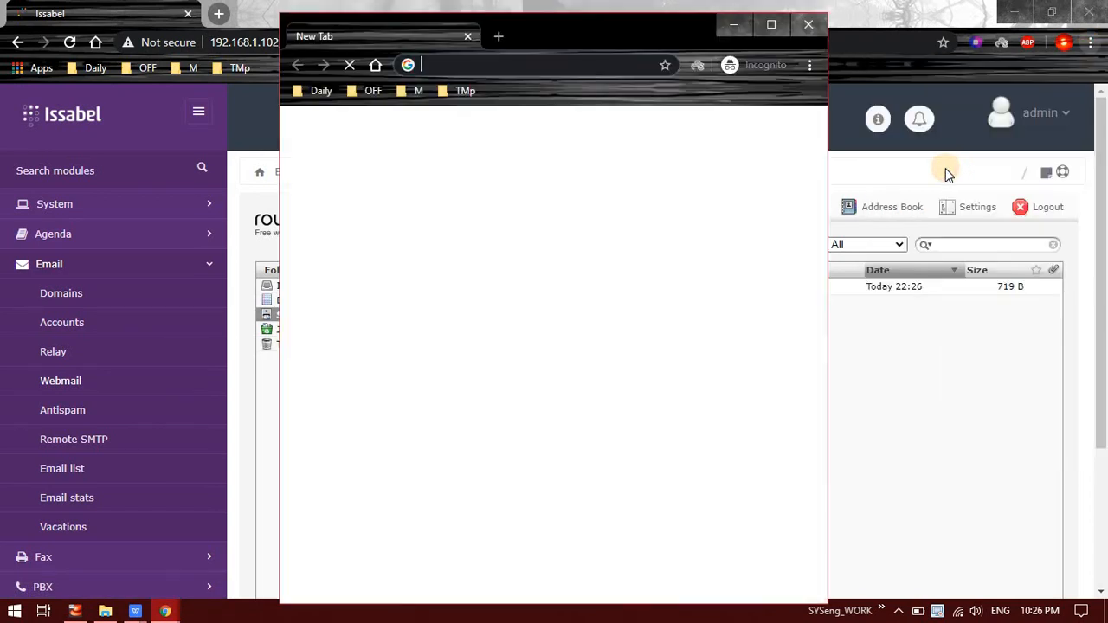
left_click_drag(684, 24, 902, 7)
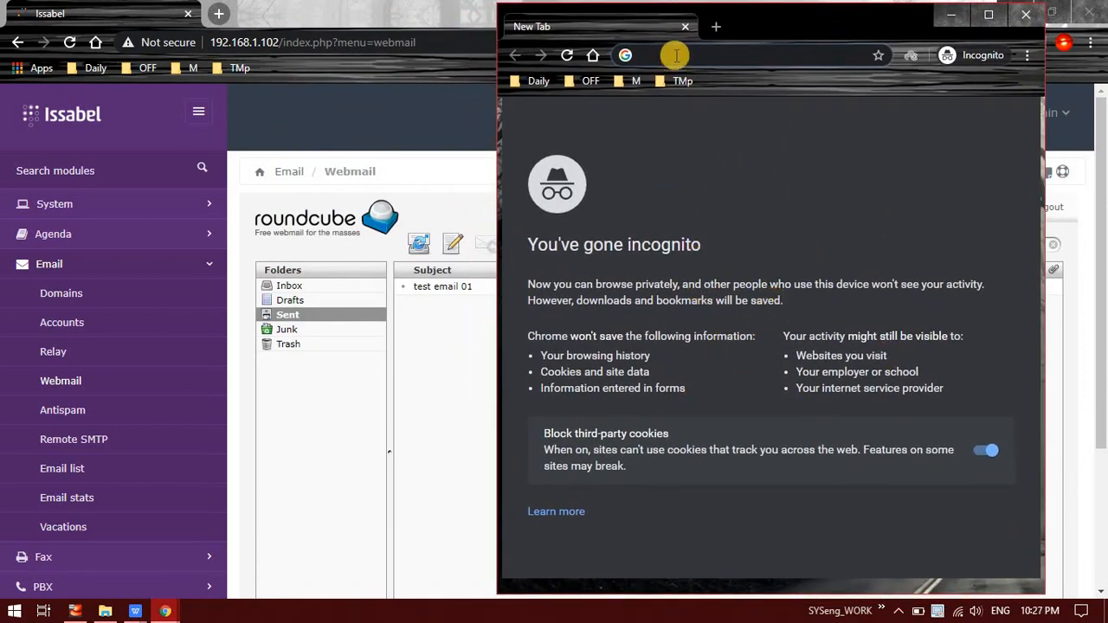
type("192.168.1.102")
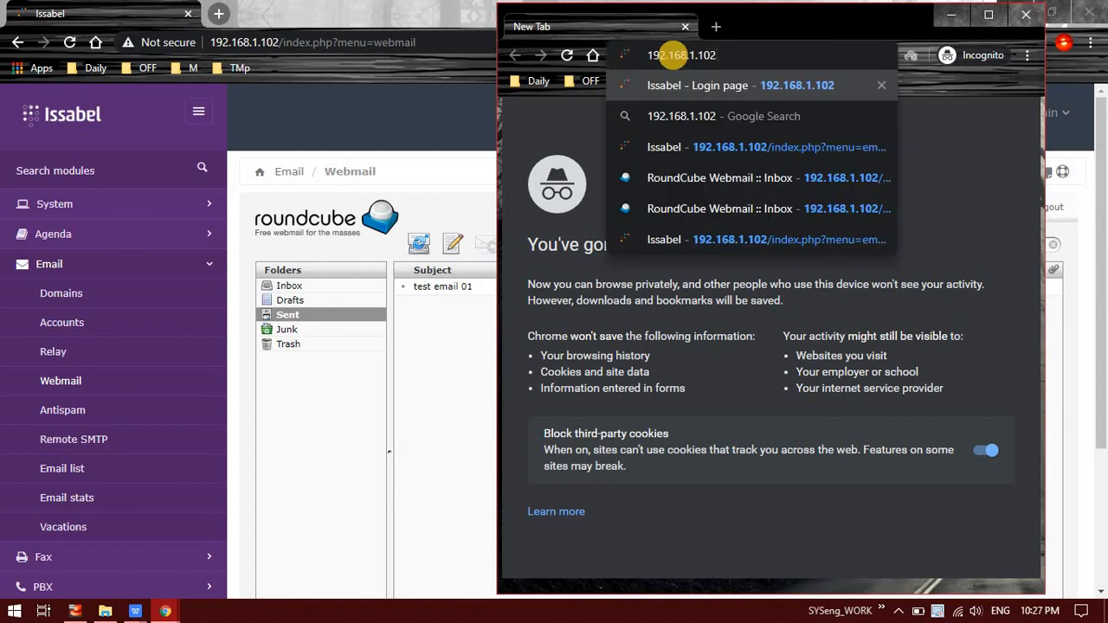
type("/mail")
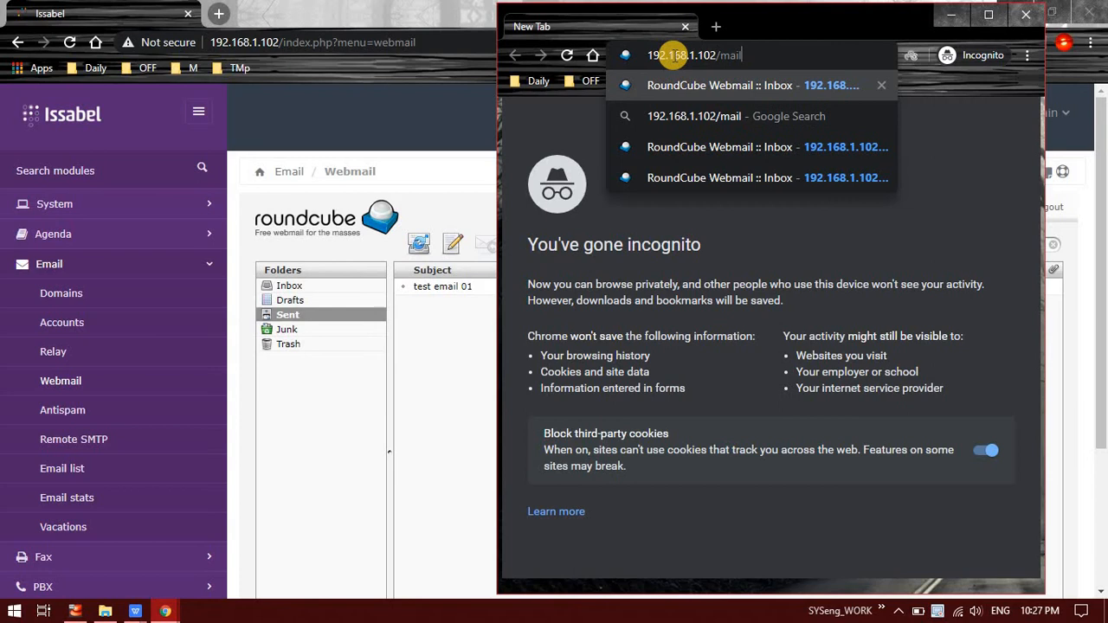
key("Return")
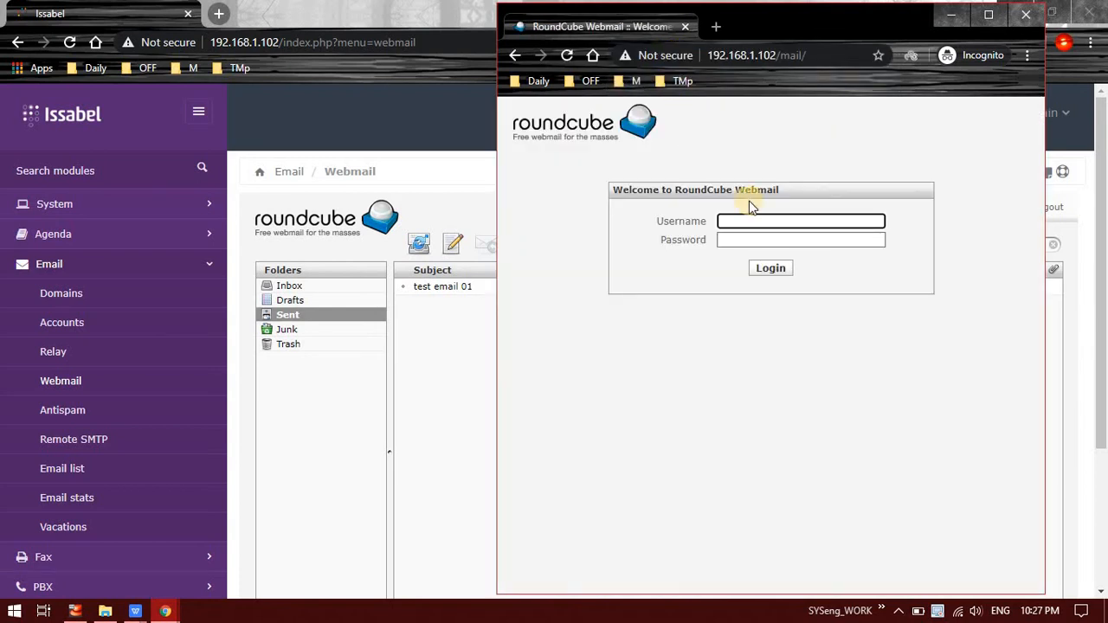
key("ctrl+l")
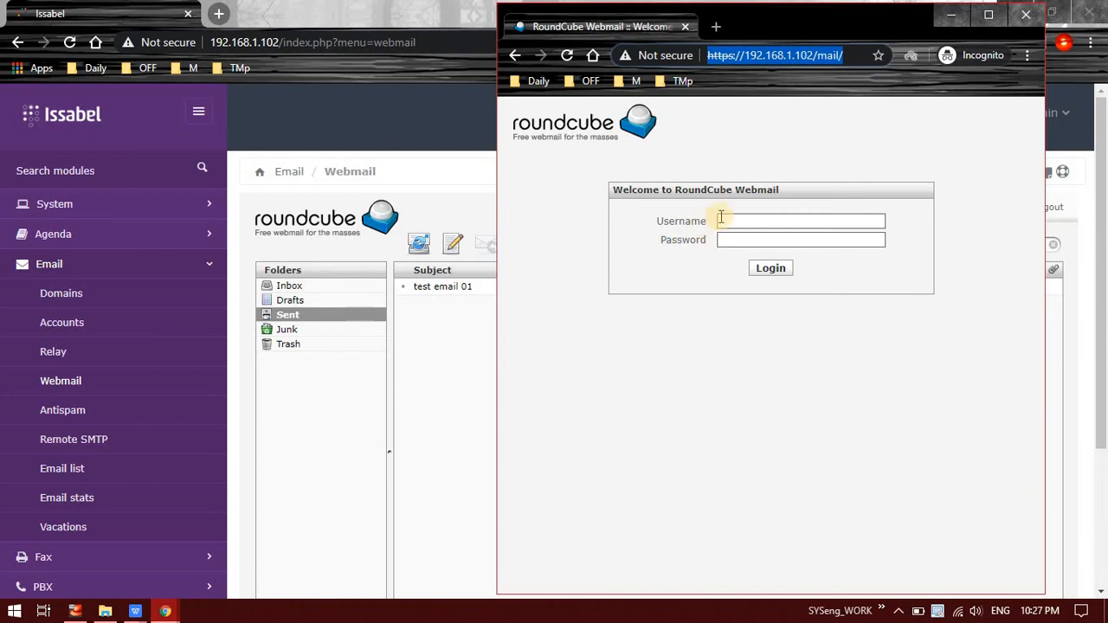
left_click(730, 224)
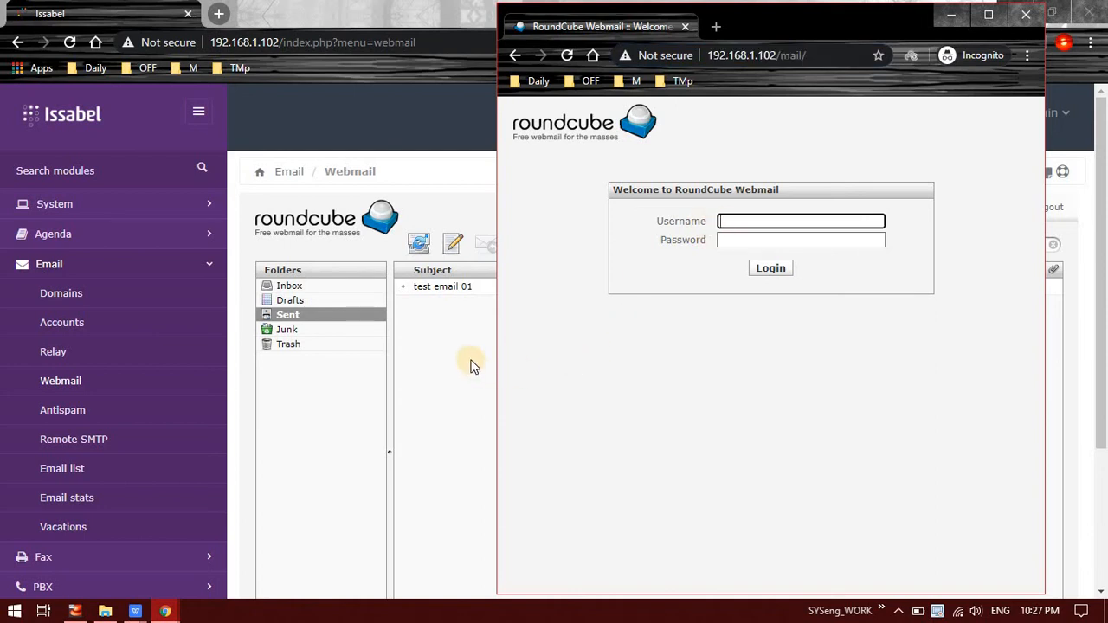
Step: In the admin window, open the sent 'test email 01' and return to the list
left_click(445, 397)
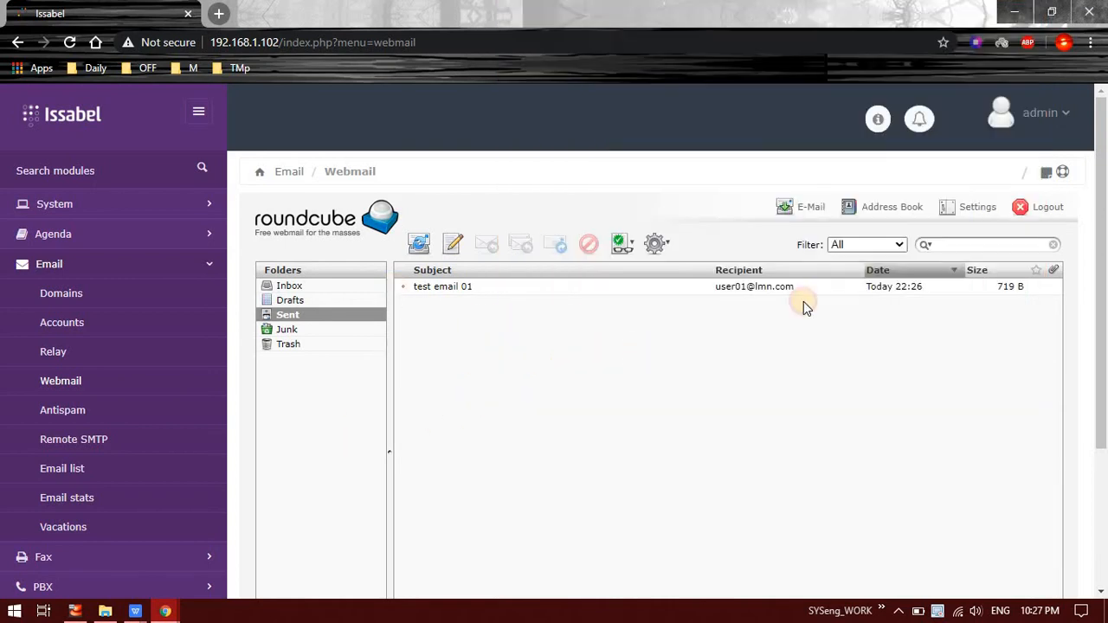
double_click(758, 289)
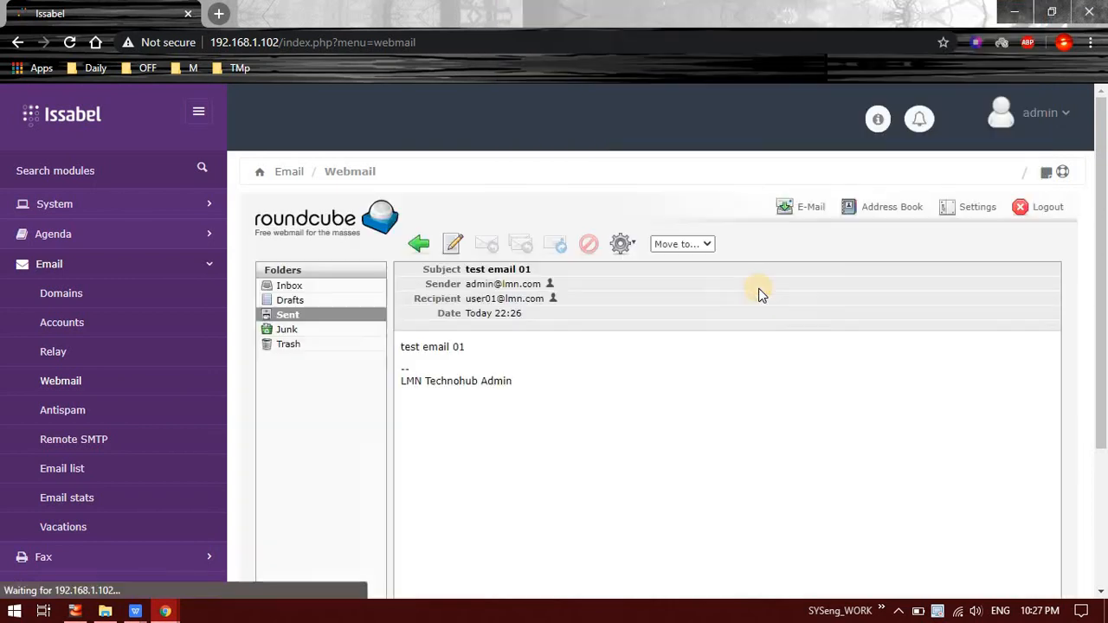
left_click(483, 303)
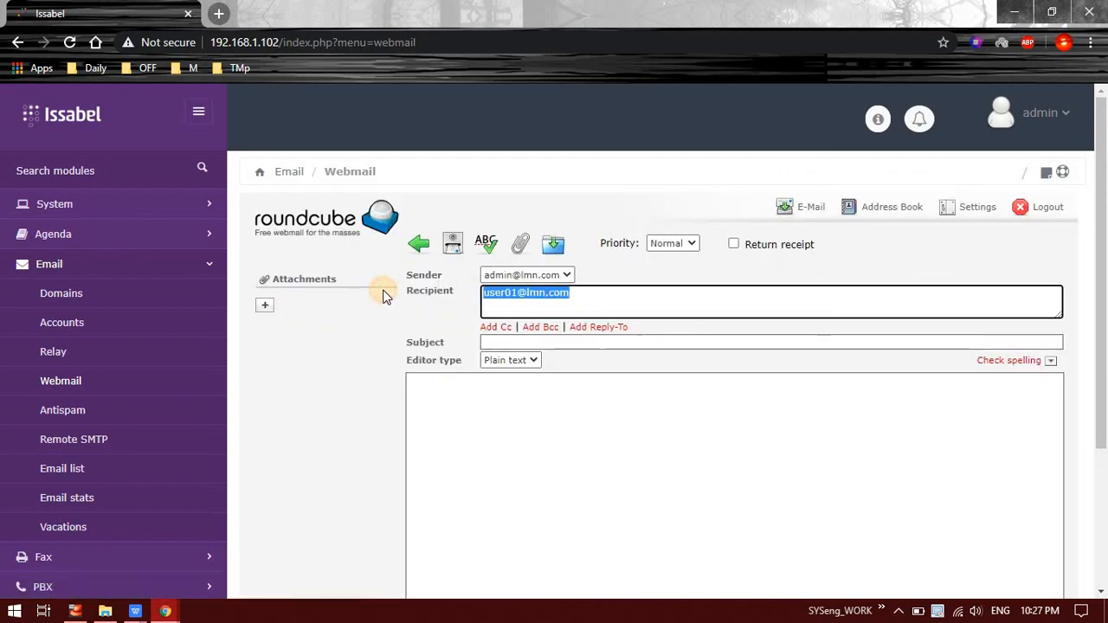
left_click(419, 246)
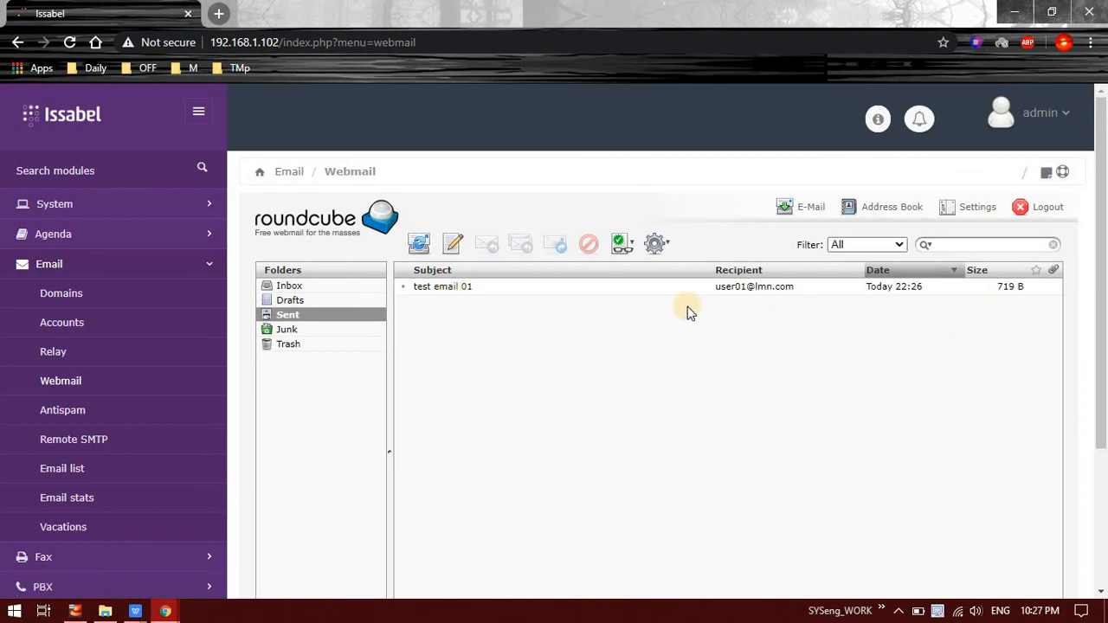
Step: Log into webmail as user01 with the account password and maximize the window
mouse_move(168, 611)
left_click(225, 569)
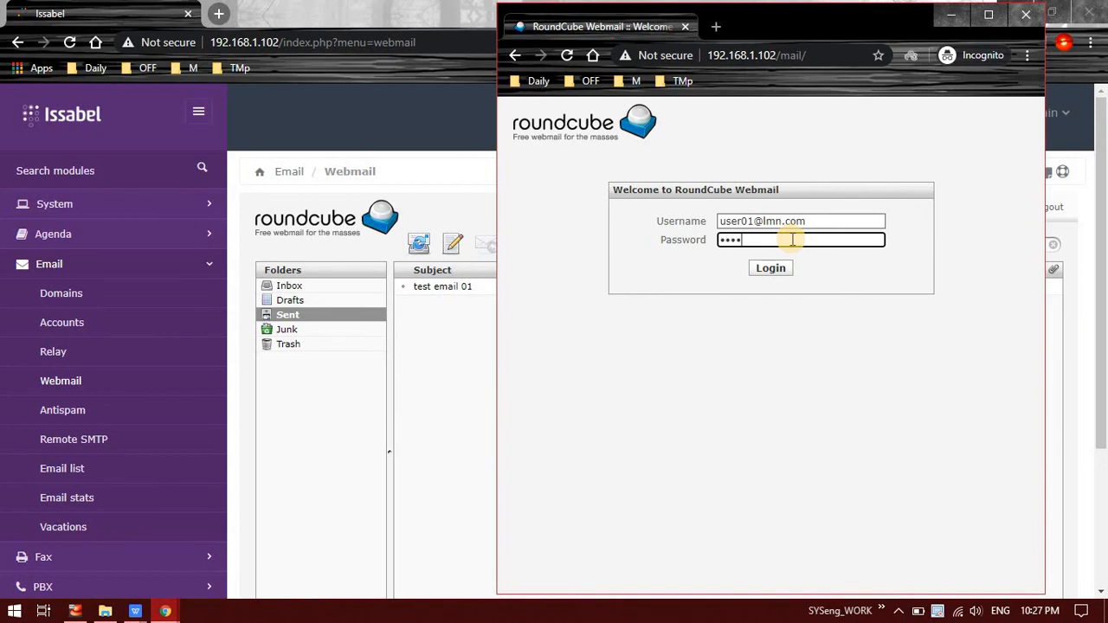
type("6")
left_click(768, 268)
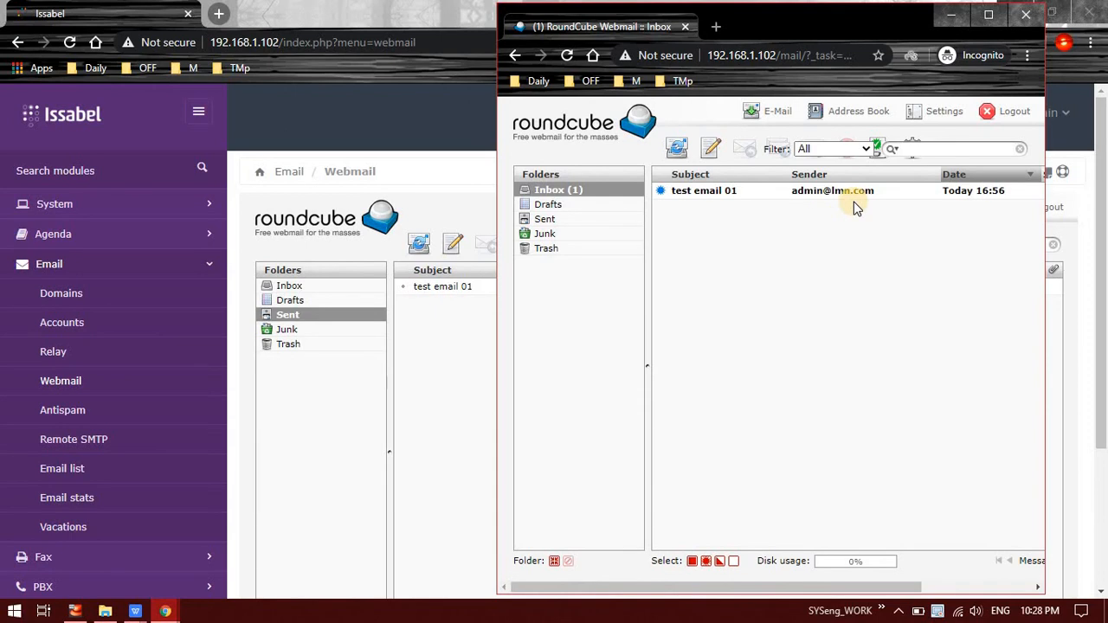
left_click(989, 26)
Step: Open the received 'test email 01' and start a reply to admin
left_click(208, 177)
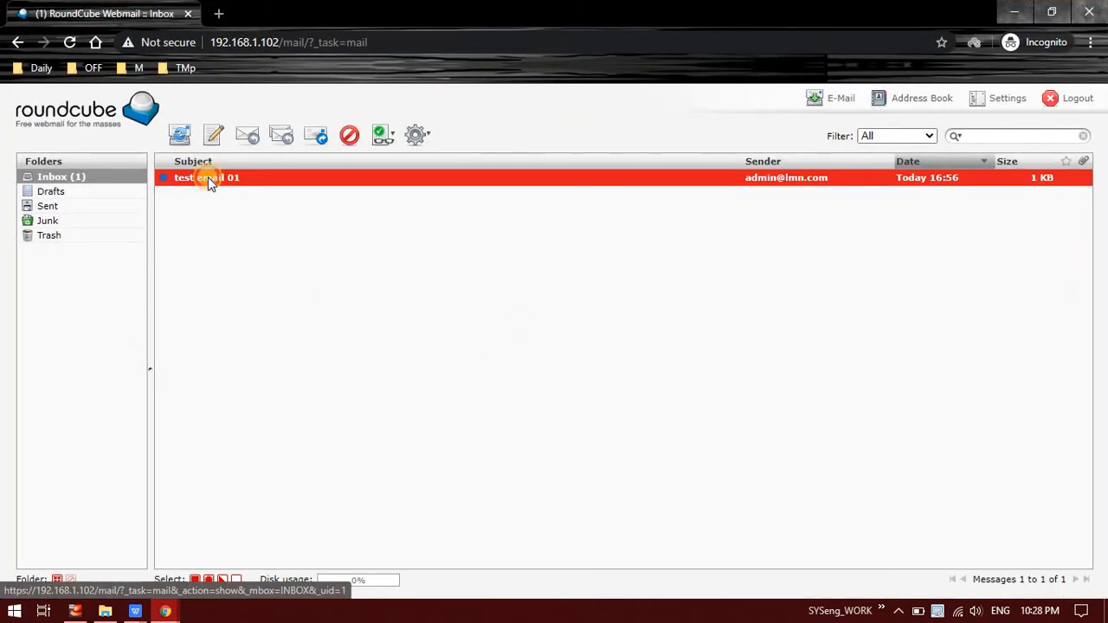
double_click(208, 176)
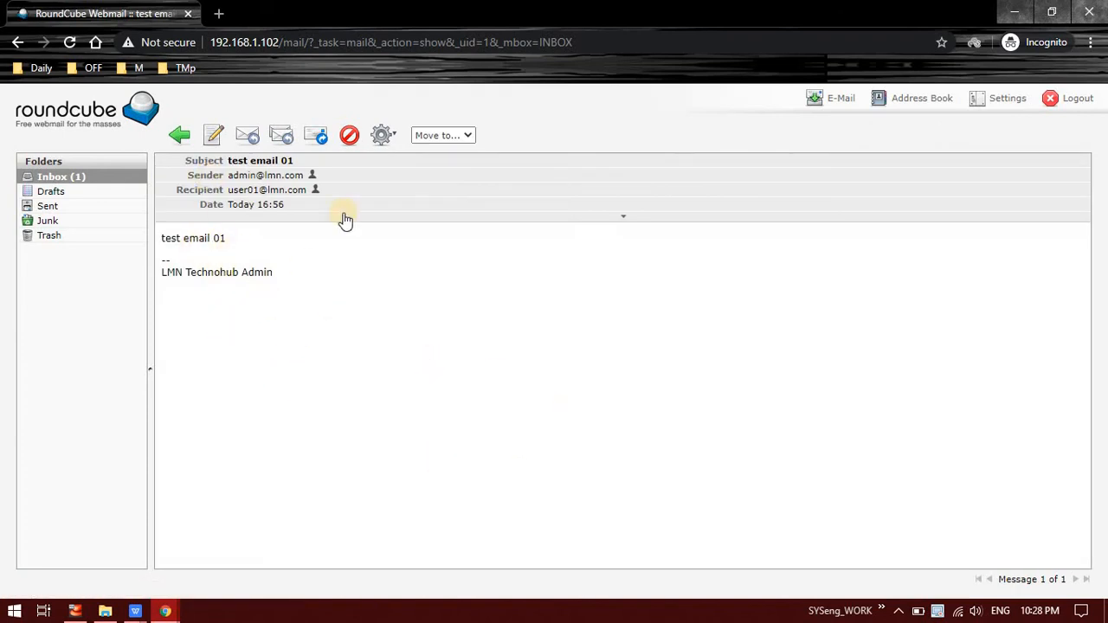
left_click(258, 137)
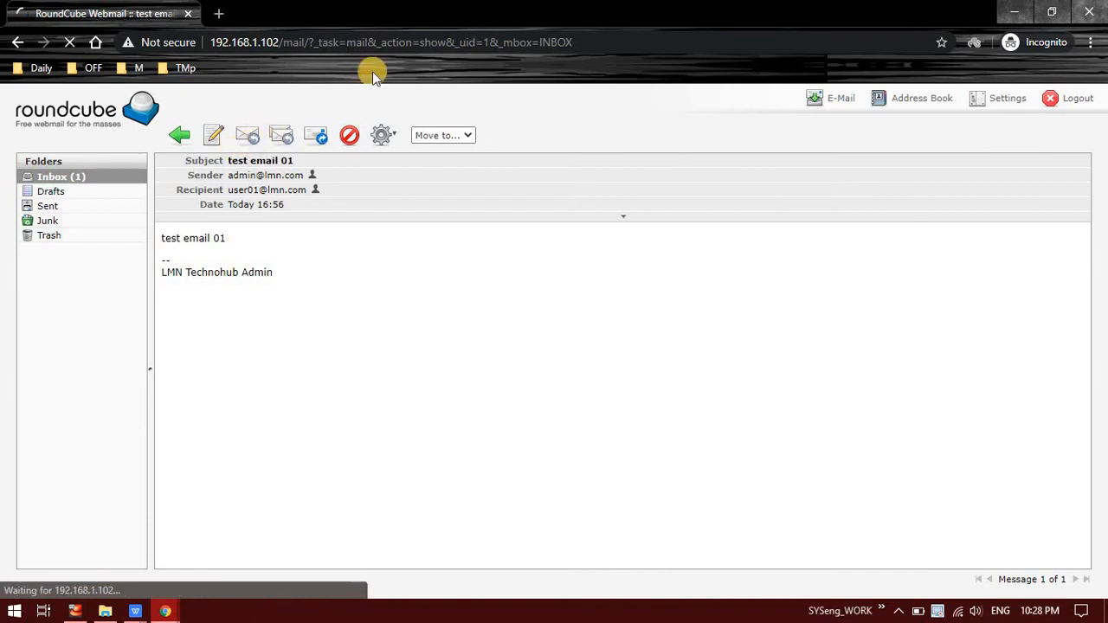
double_click(421, 12)
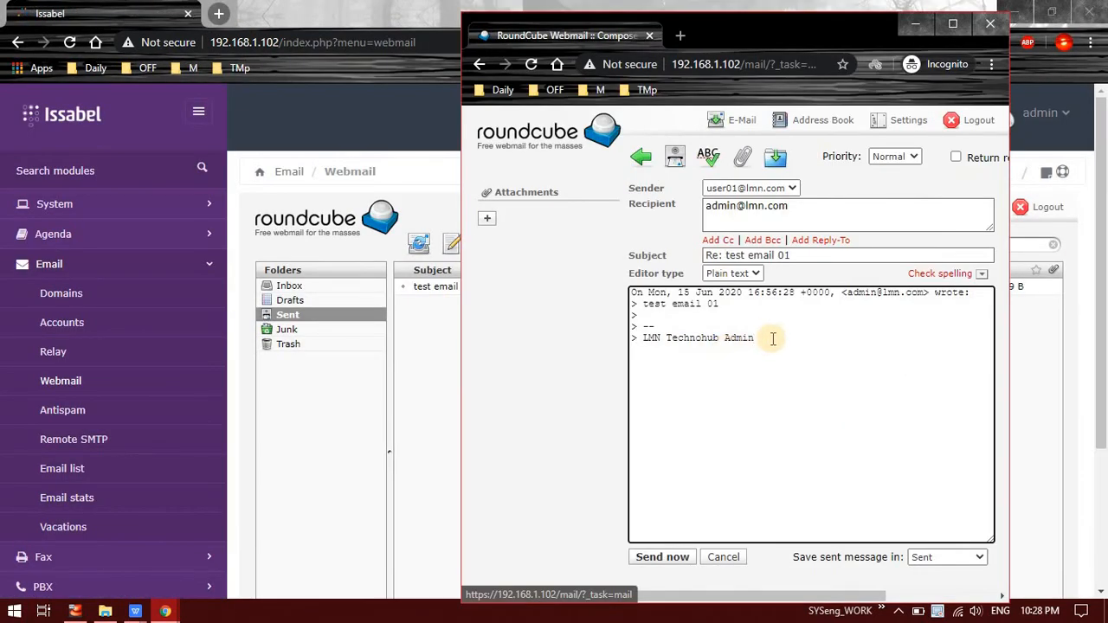
Step: Write user01's HTML acknowledgement reply, request a return receipt, send it to admin
left_click(732, 272)
left_click(732, 295)
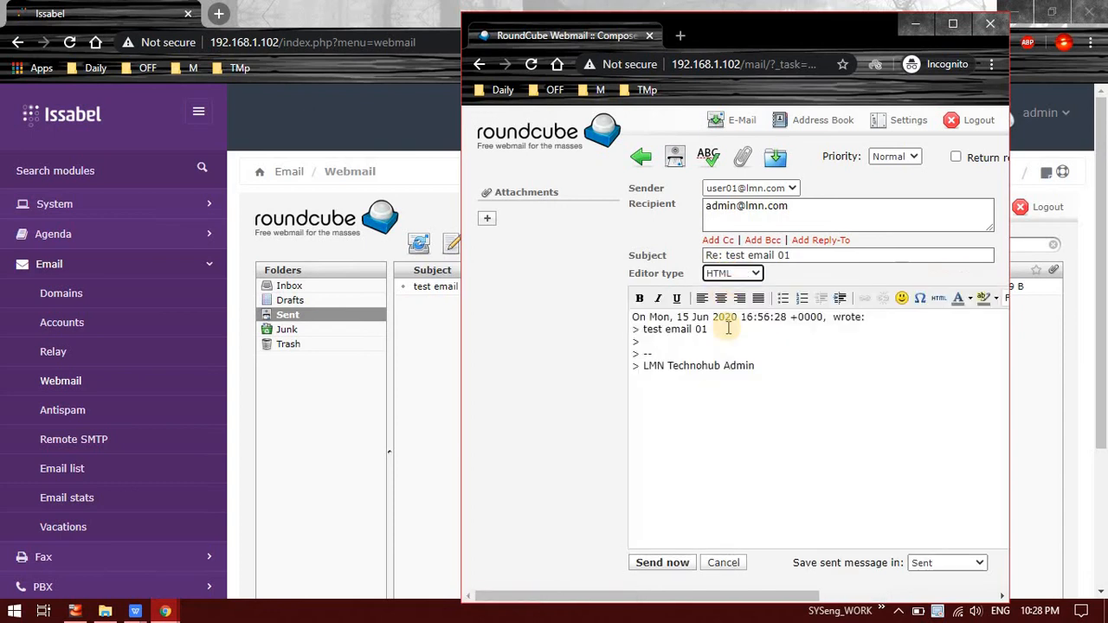
left_click(760, 366)
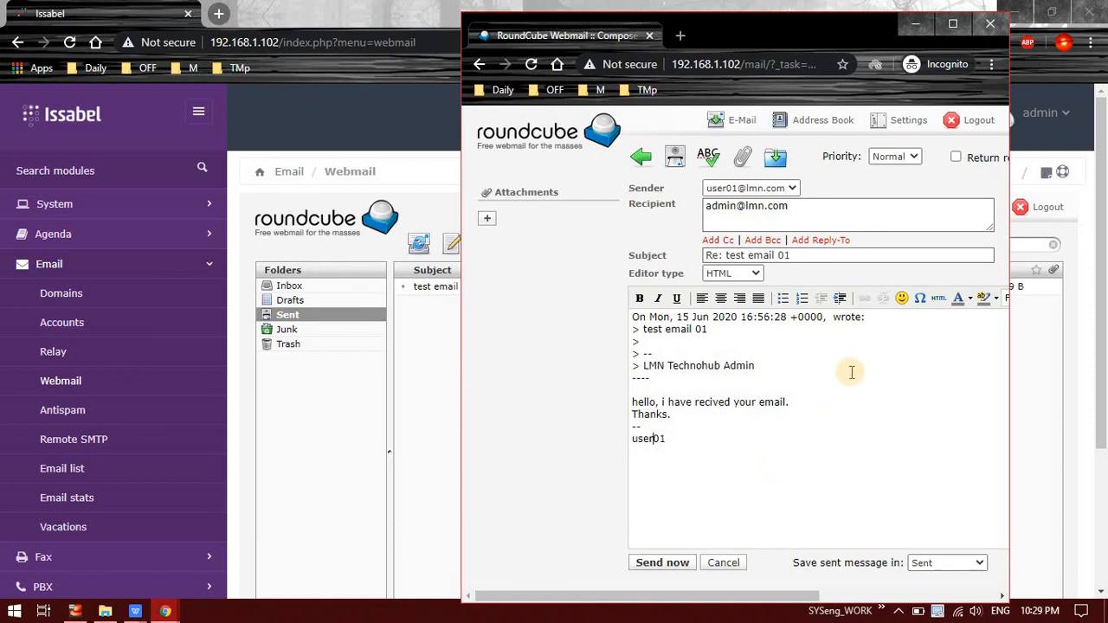
left_click(956, 158)
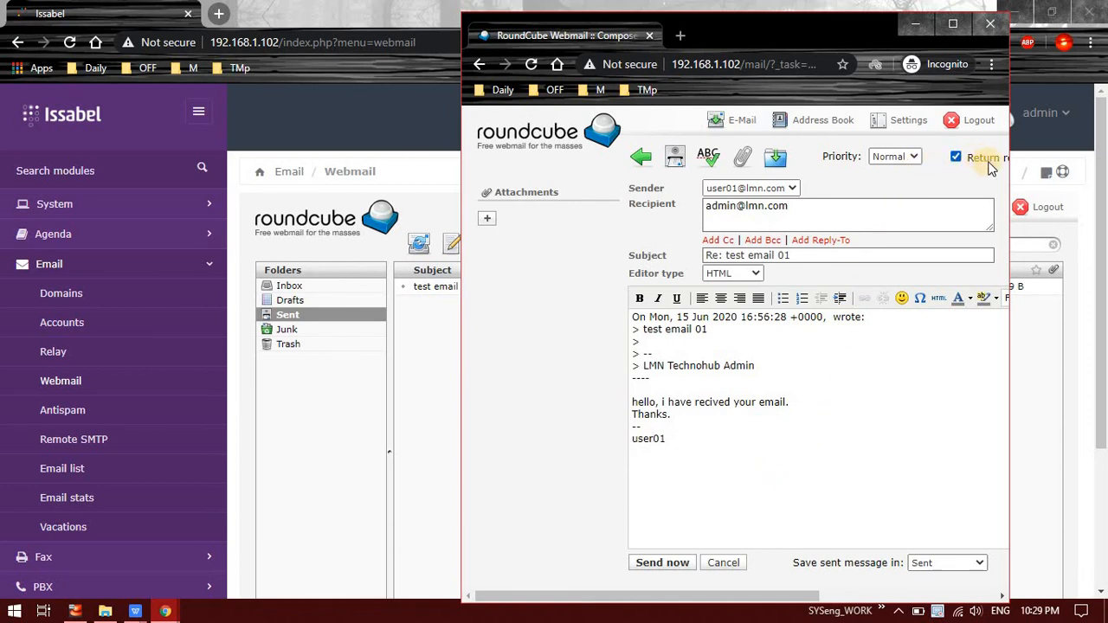
left_click(659, 562)
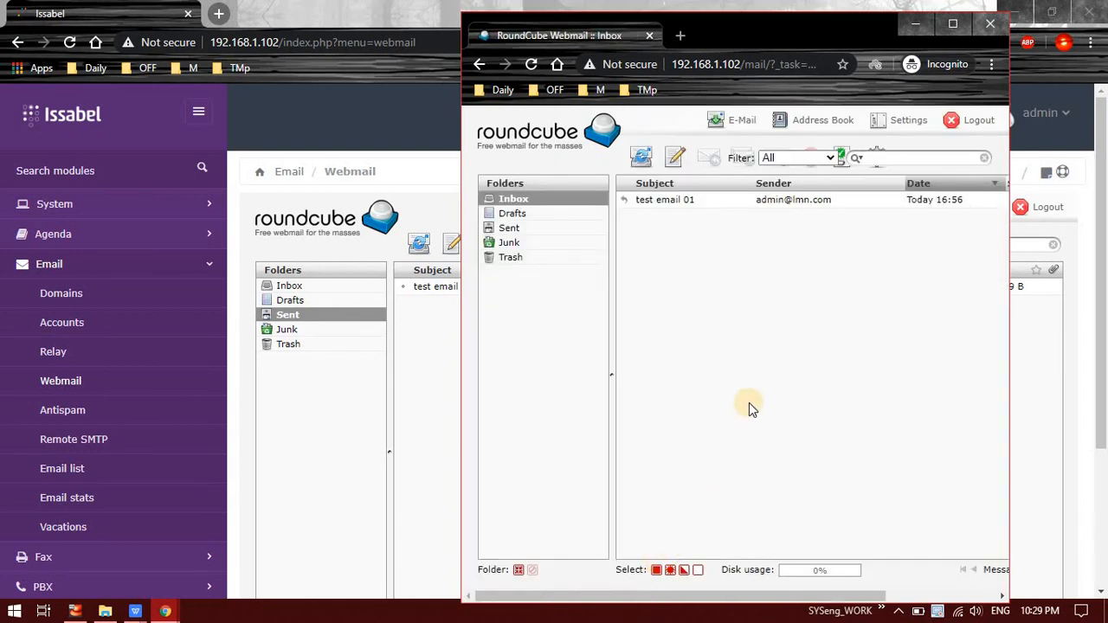
left_click(433, 404)
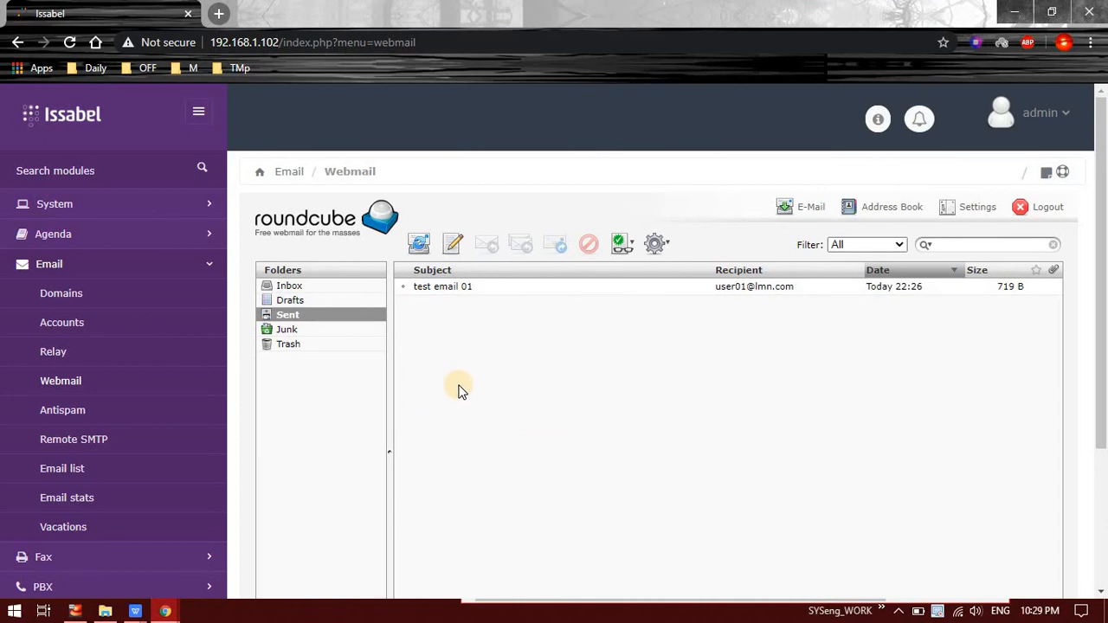
Step: Refresh the admin Inbox, open 'Re: test email 01', and send the read receipt
left_click(810, 213)
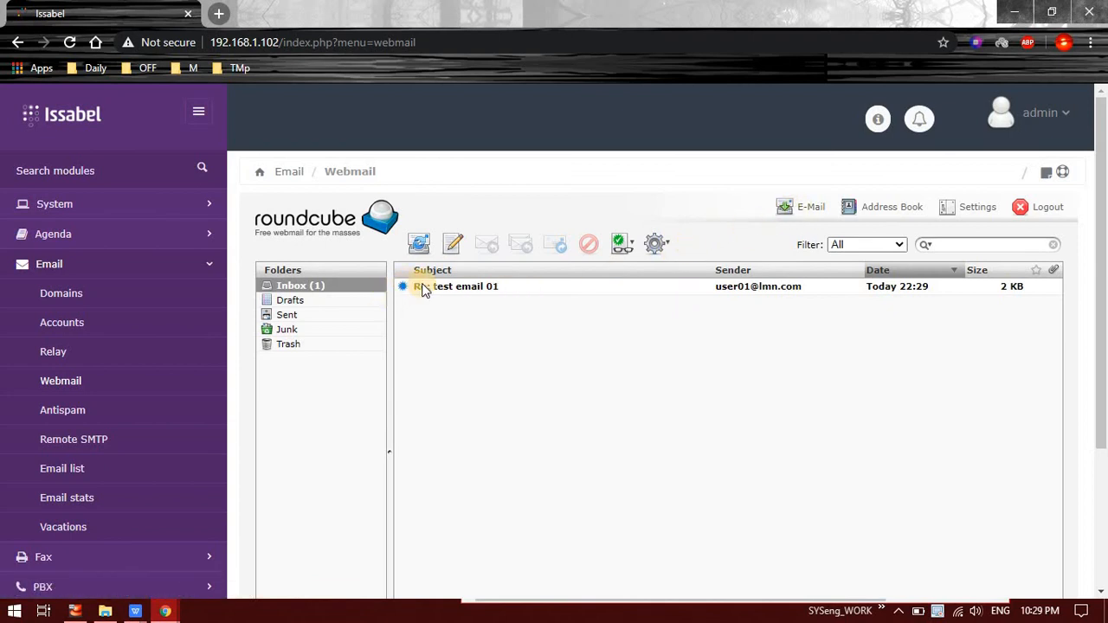
left_click(446, 292)
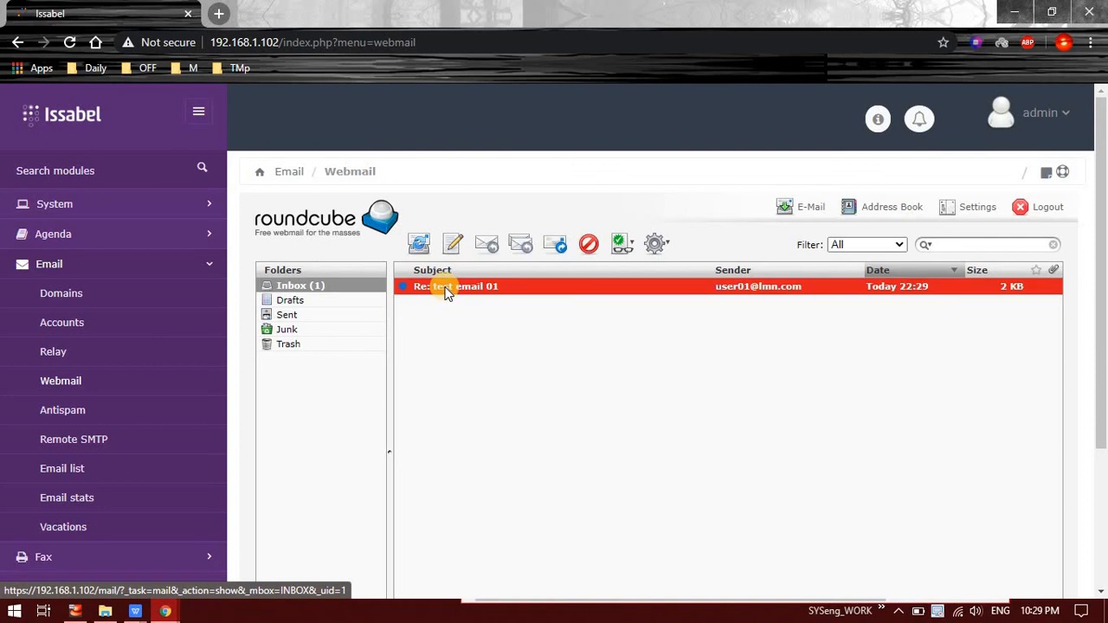
double_click(438, 289)
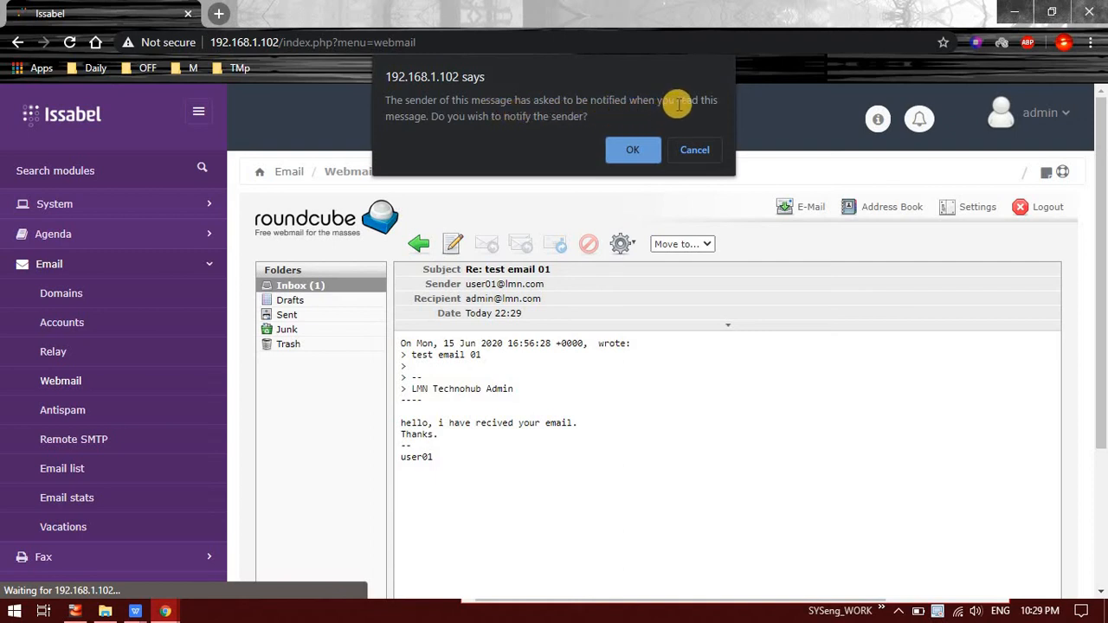
left_click(625, 159)
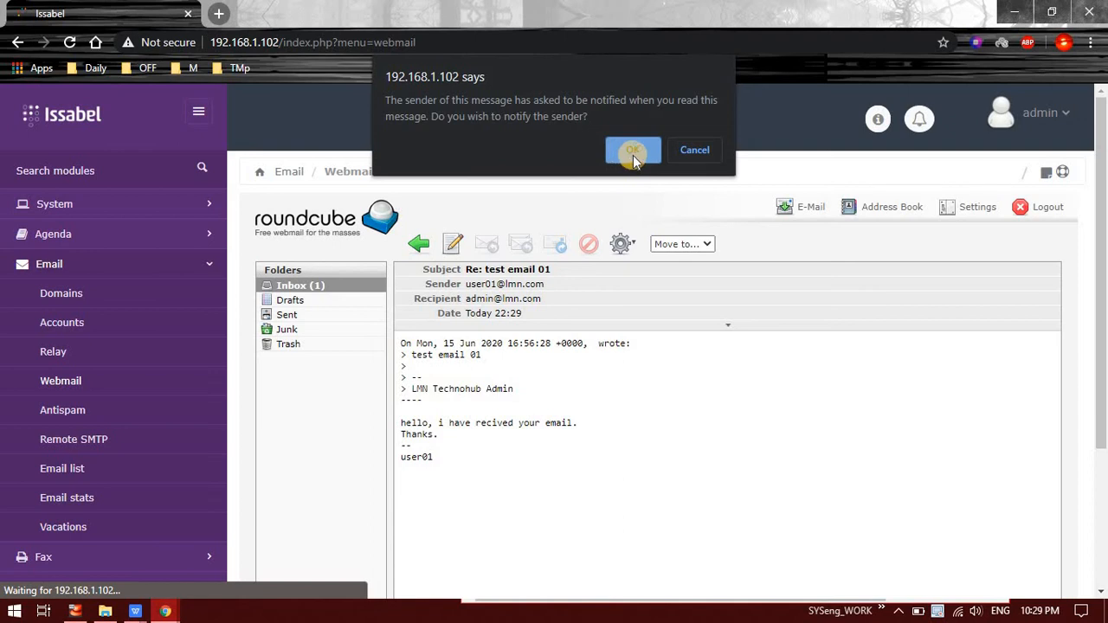
left_click(632, 153)
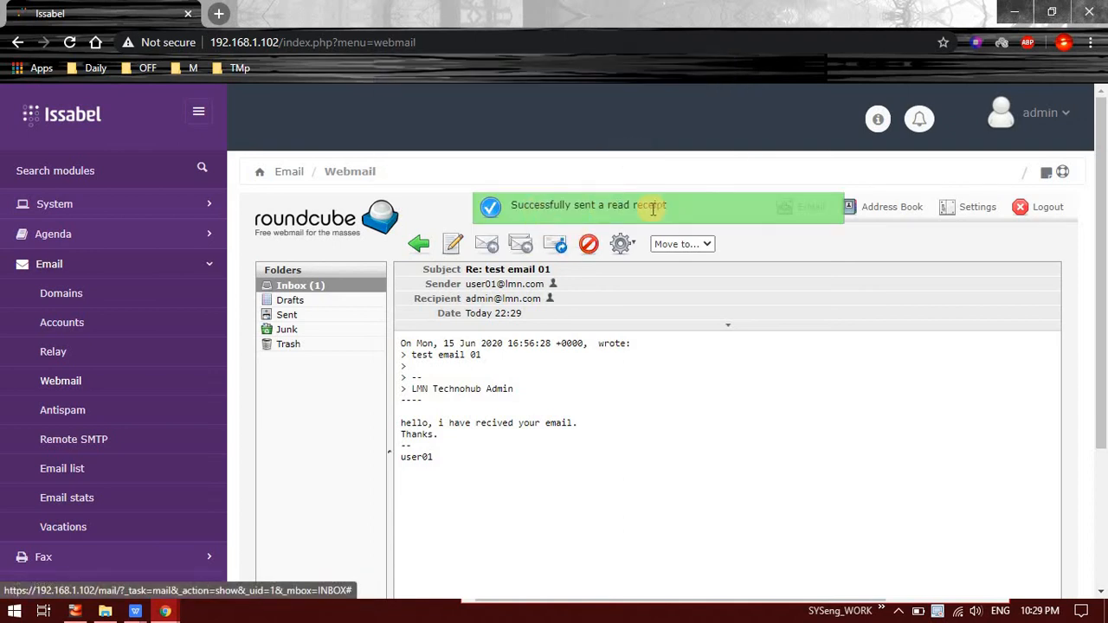
Step: Reopen 'Re: test email 01' from the Inbox and expand then collapse its full headers
left_click(283, 317)
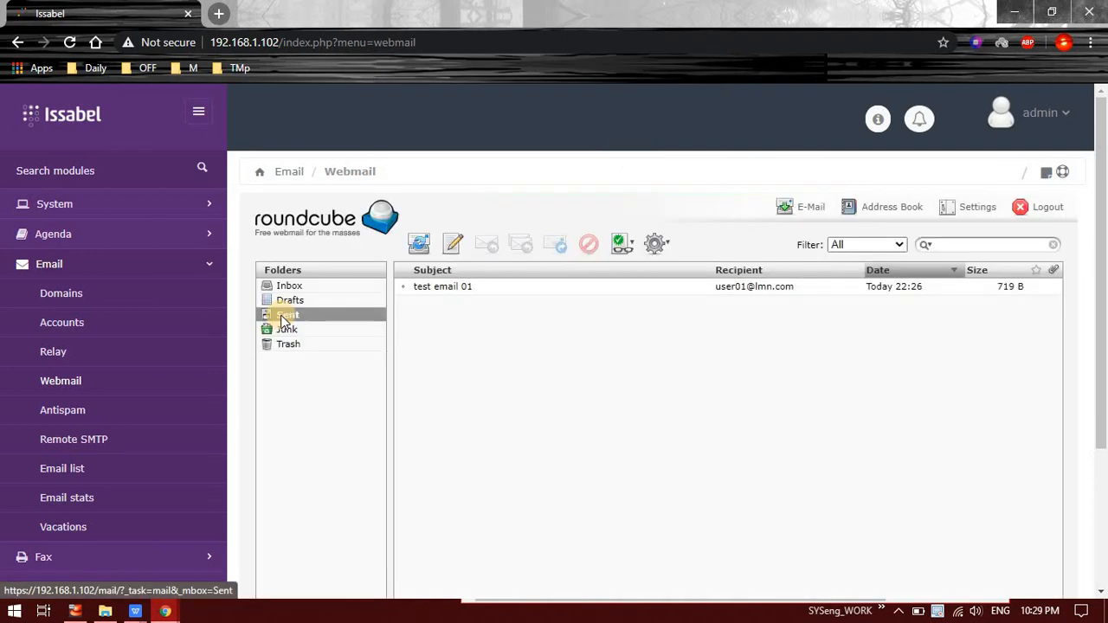
left_click(317, 287)
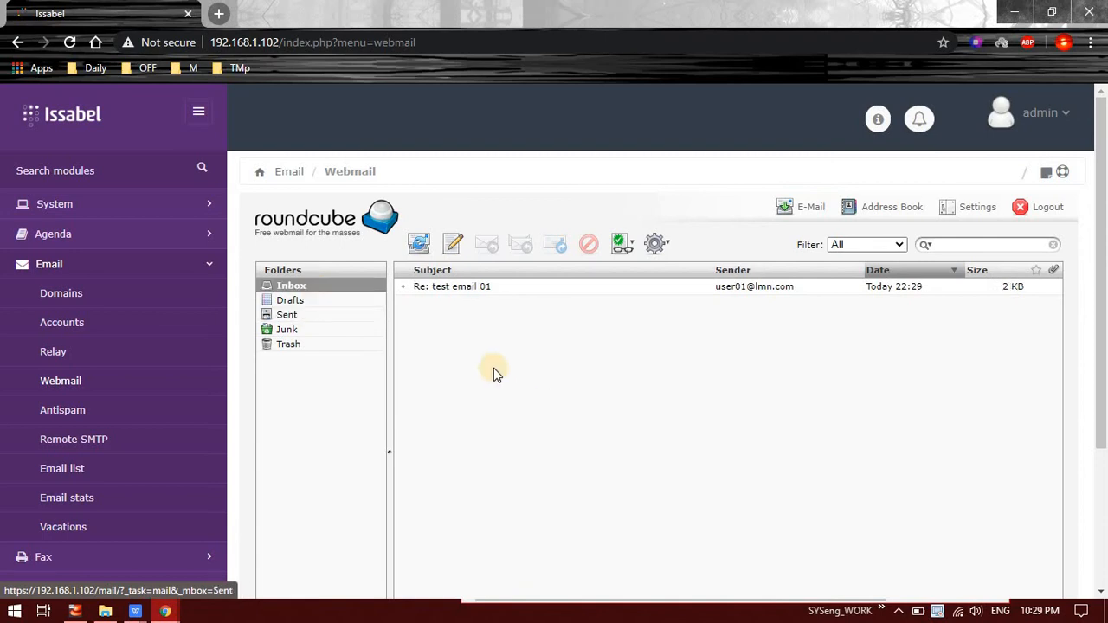
double_click(470, 290)
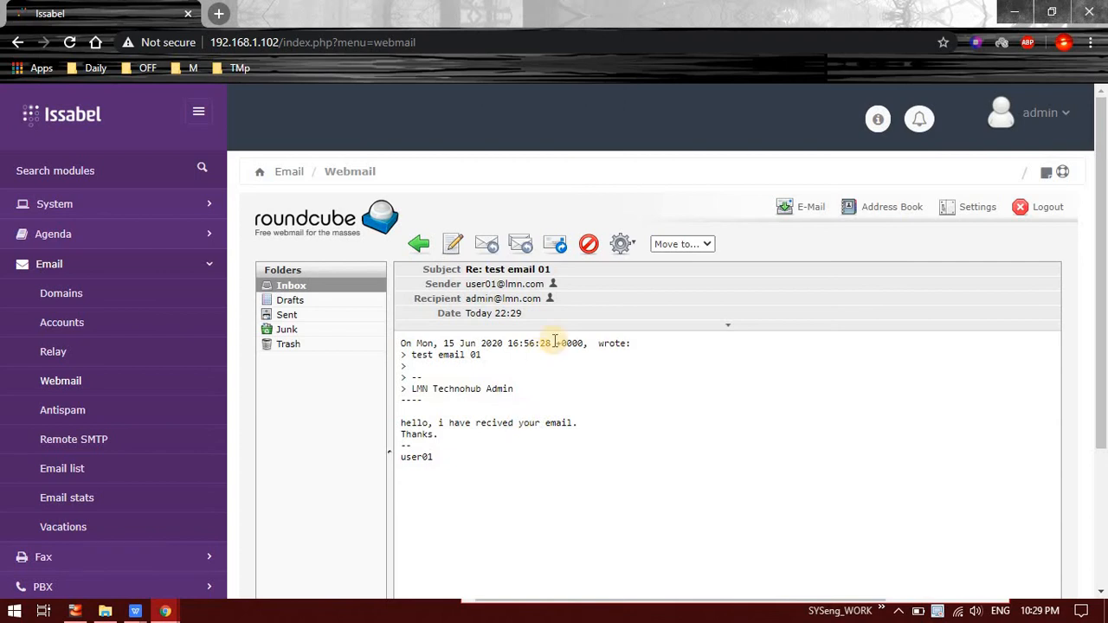
left_click(716, 329)
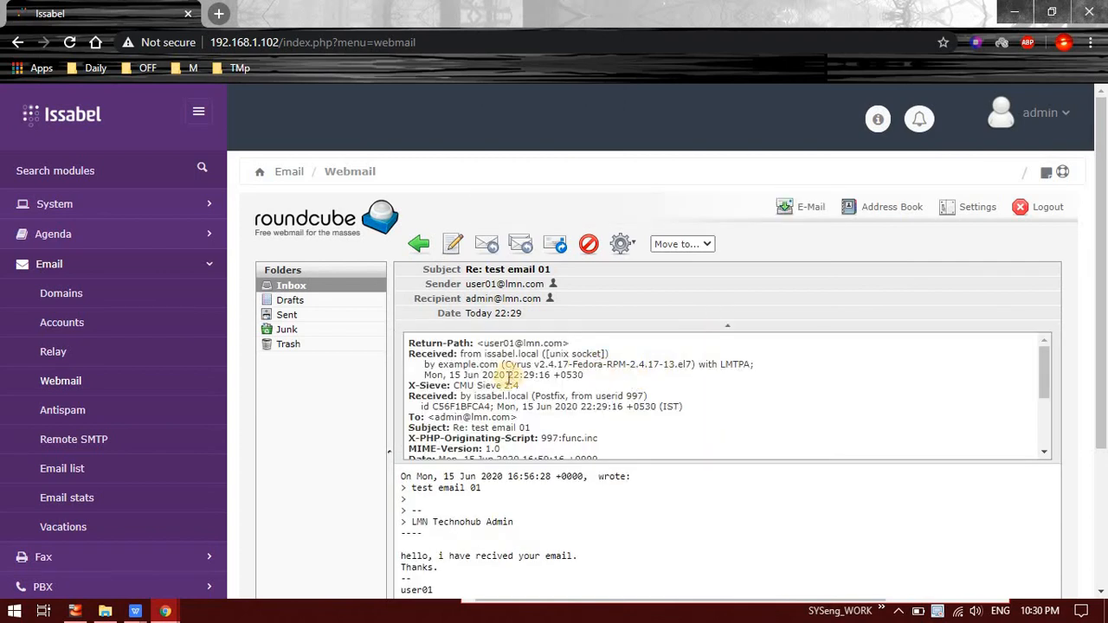
scroll(520, 381, "down", 3)
scroll(518, 417, "up", 5)
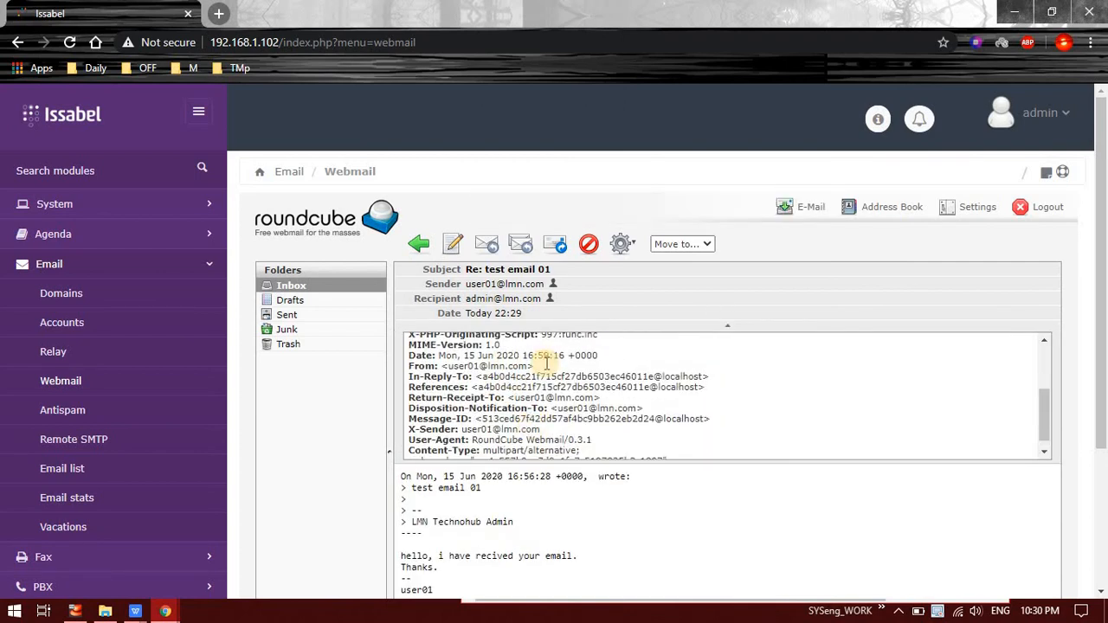
left_click(698, 327)
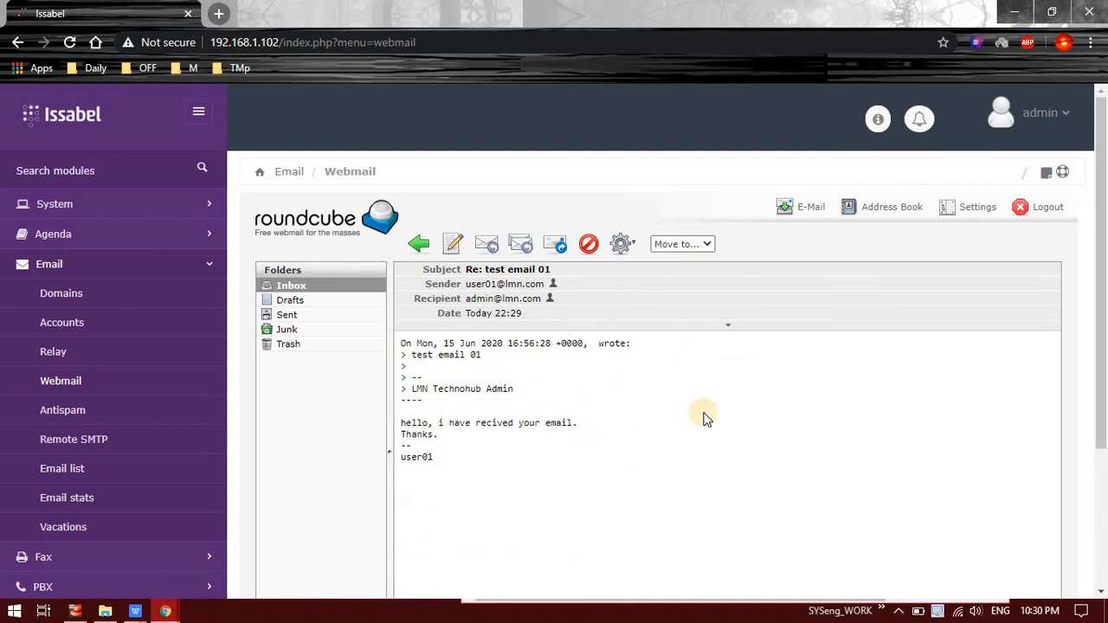
mouse_move(167, 613)
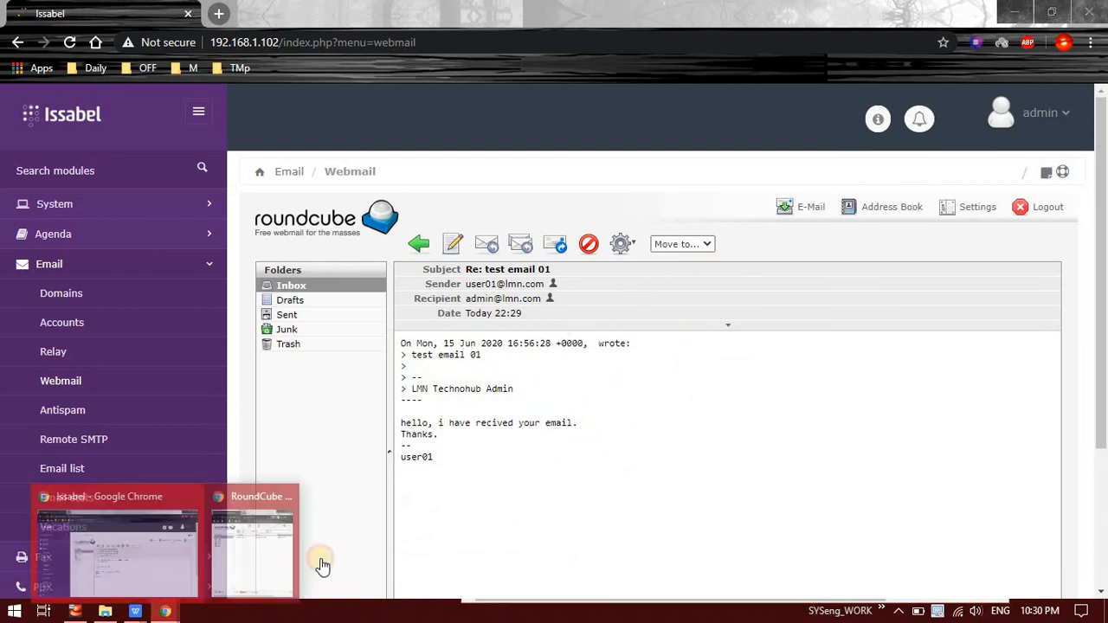
left_click(243, 555)
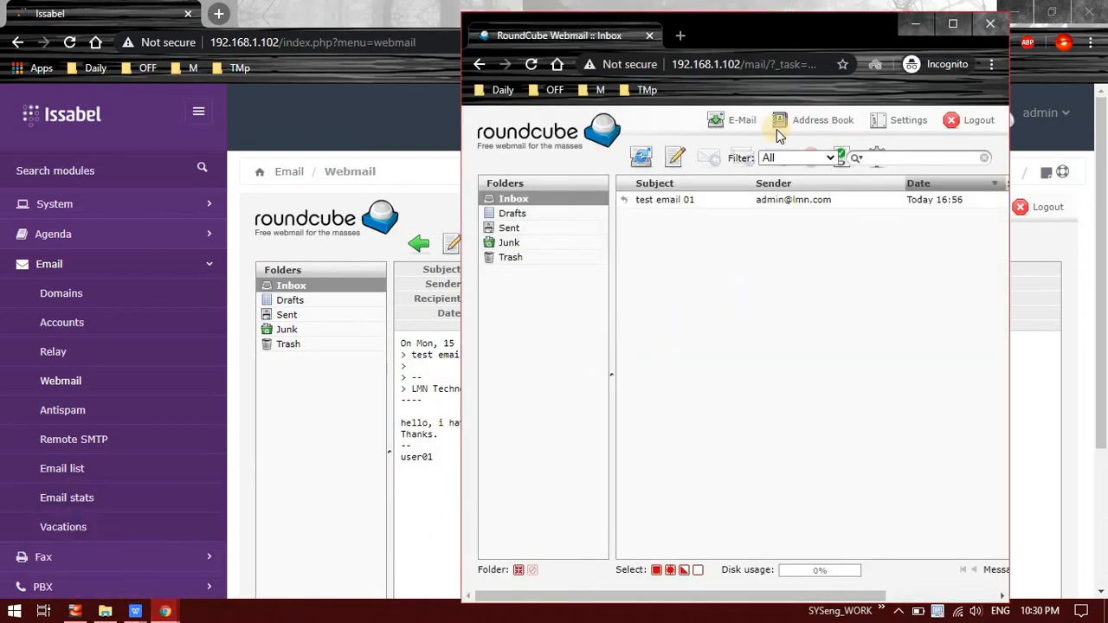
left_click(742, 119)
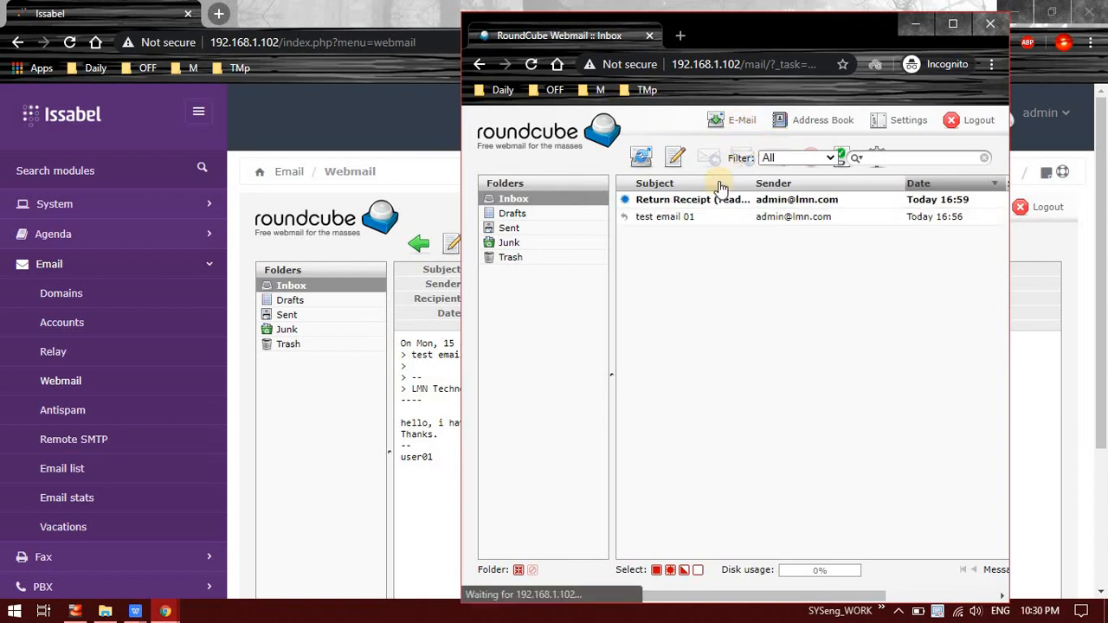
left_click(690, 200)
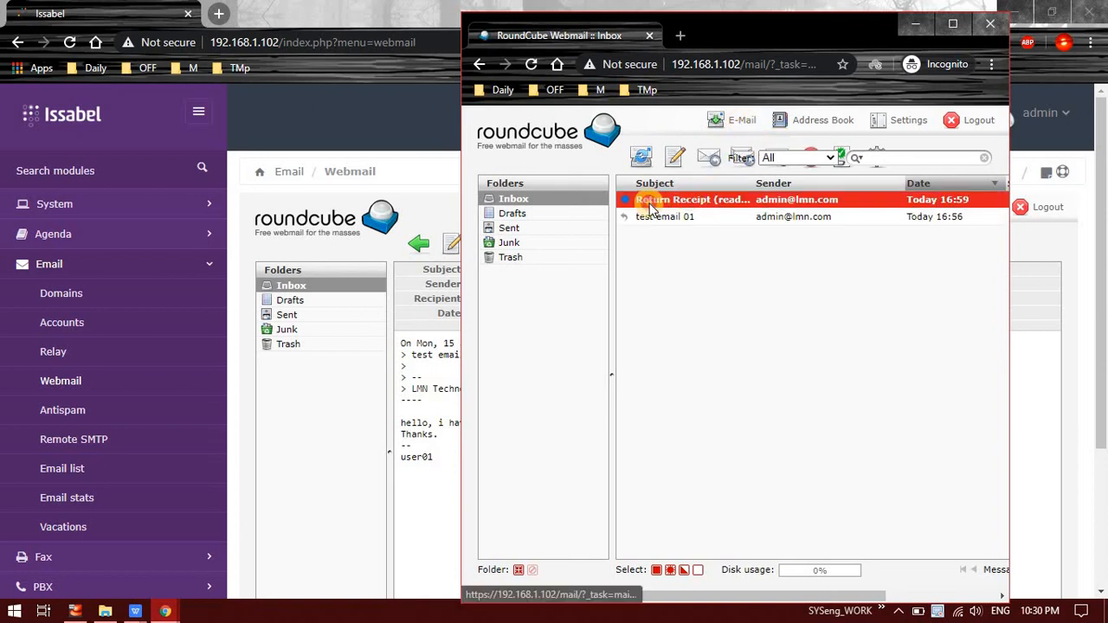
double_click(651, 208)
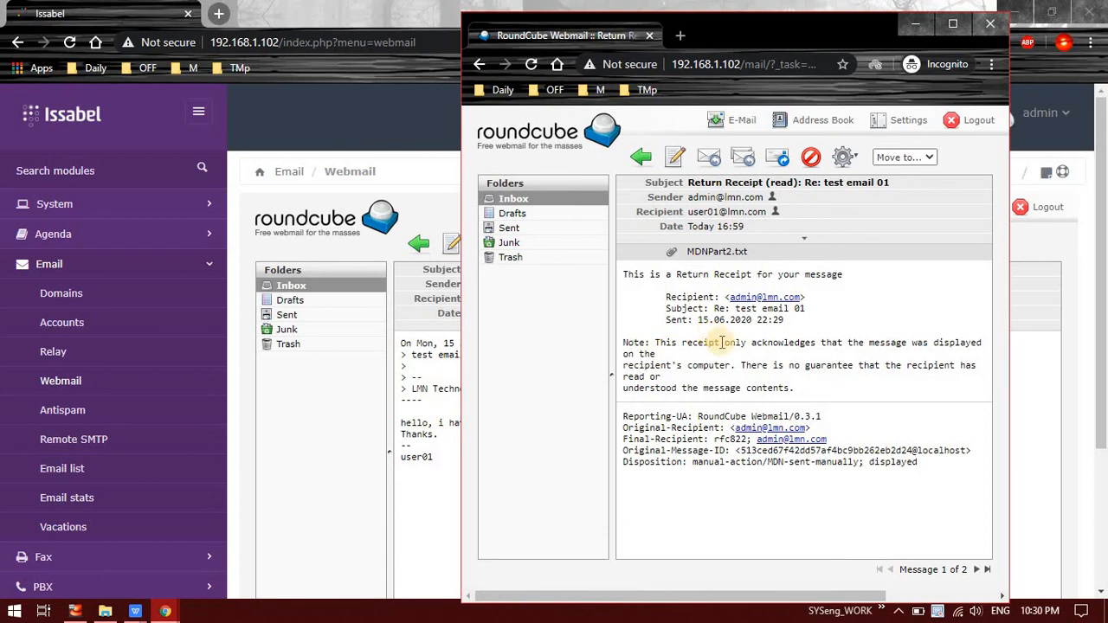
left_click_drag(625, 343, 933, 392)
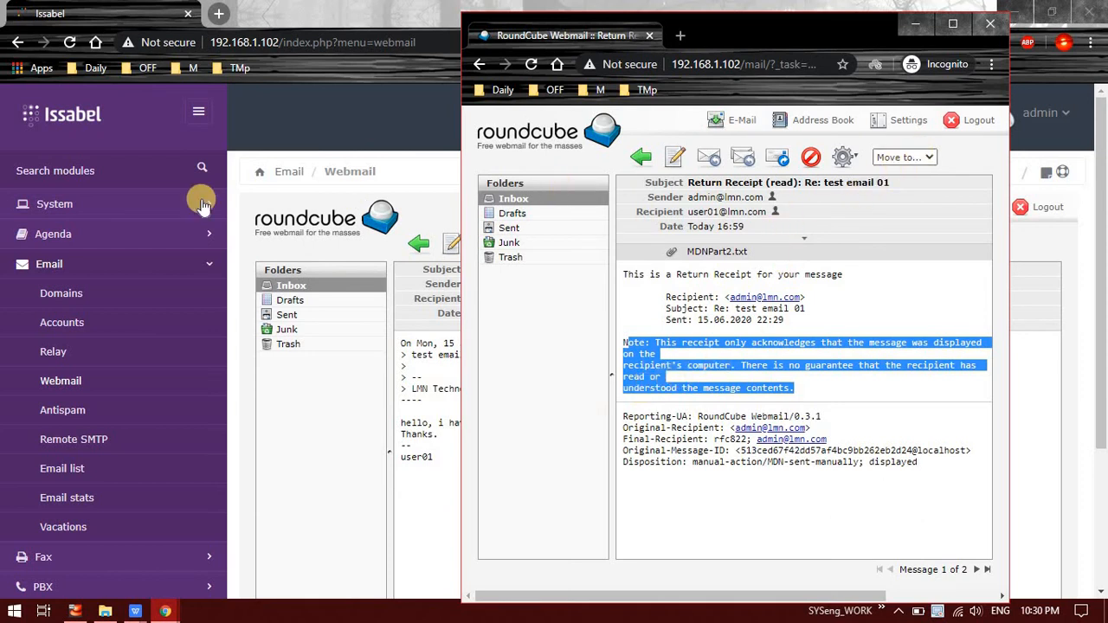
left_click(417, 207)
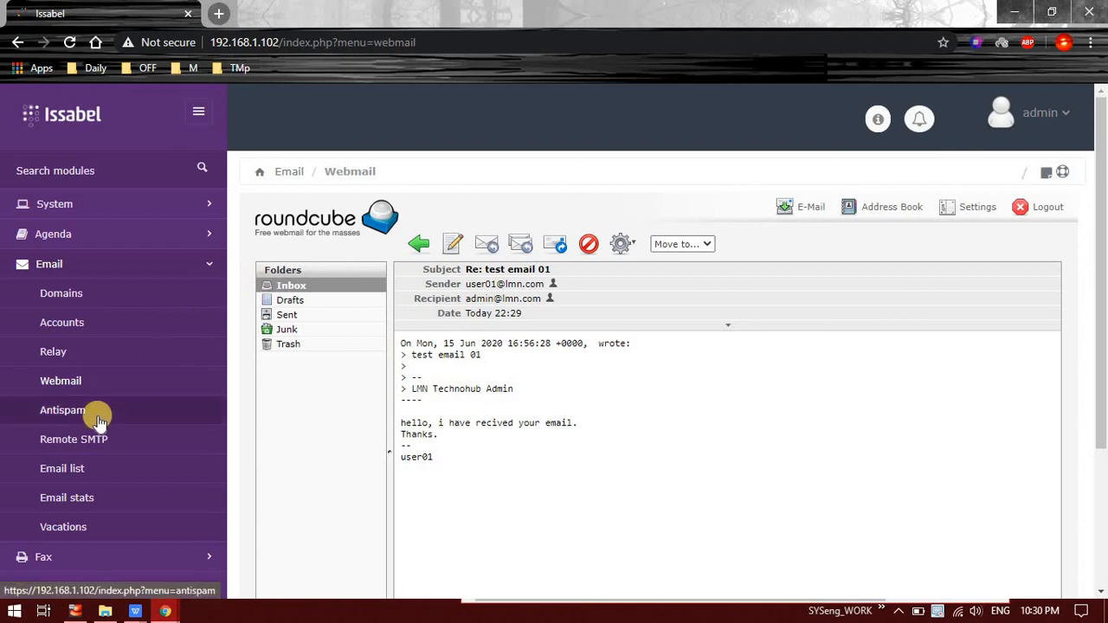
Step: Review the Antispam level and [SPAM] subject tag, then open the Remote SMTP page
left_click(56, 419)
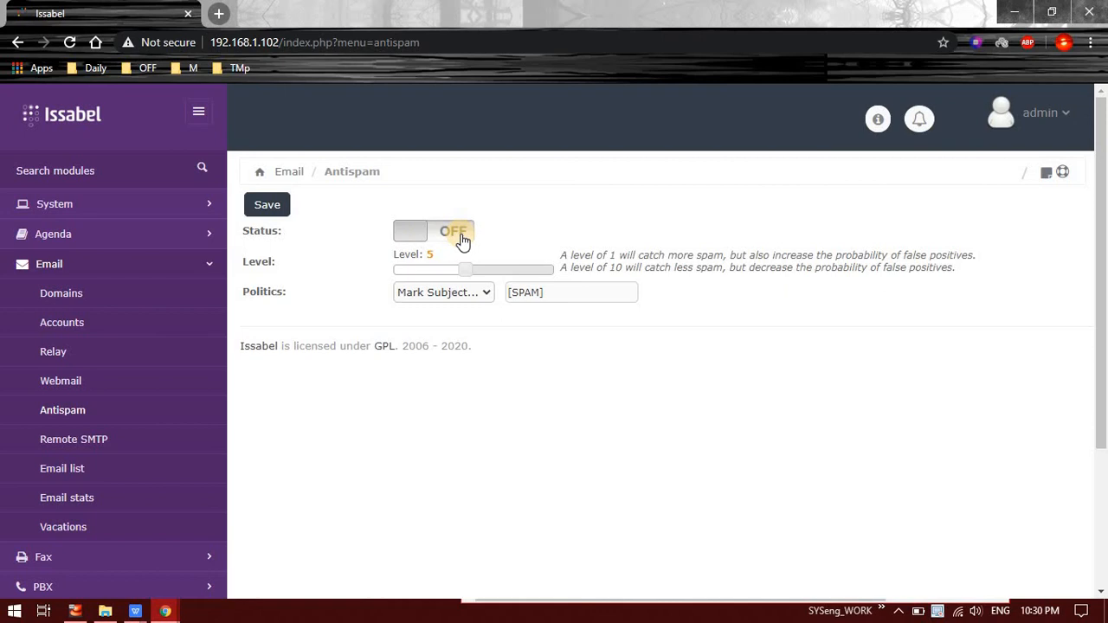
triple_click(580, 259)
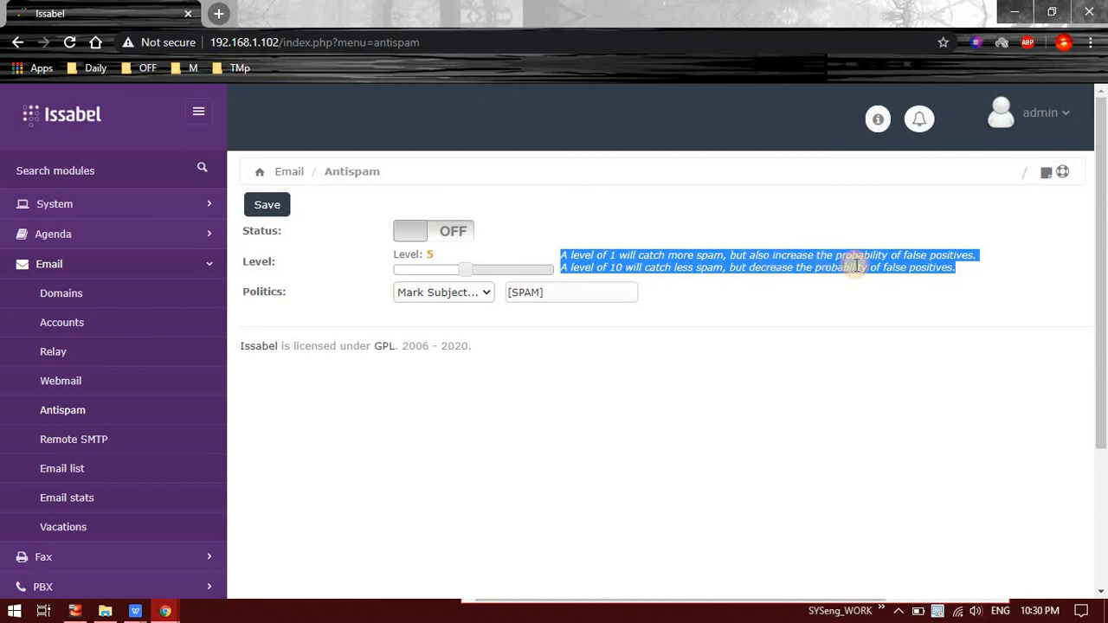
left_click(683, 309)
left_click_drag(543, 292, 495, 293)
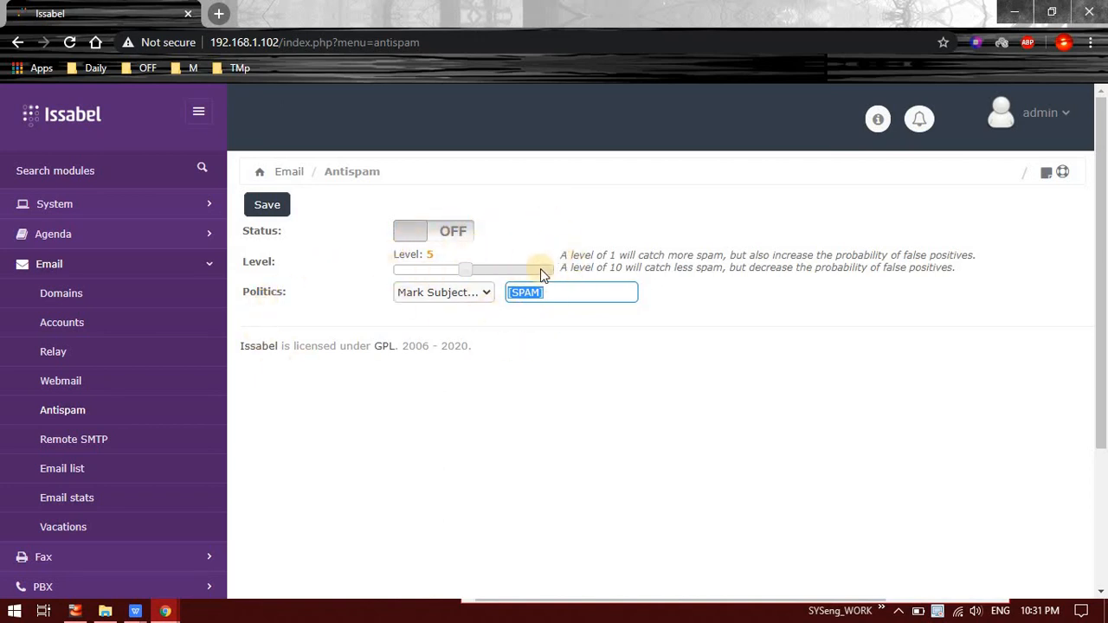
left_click(105, 443)
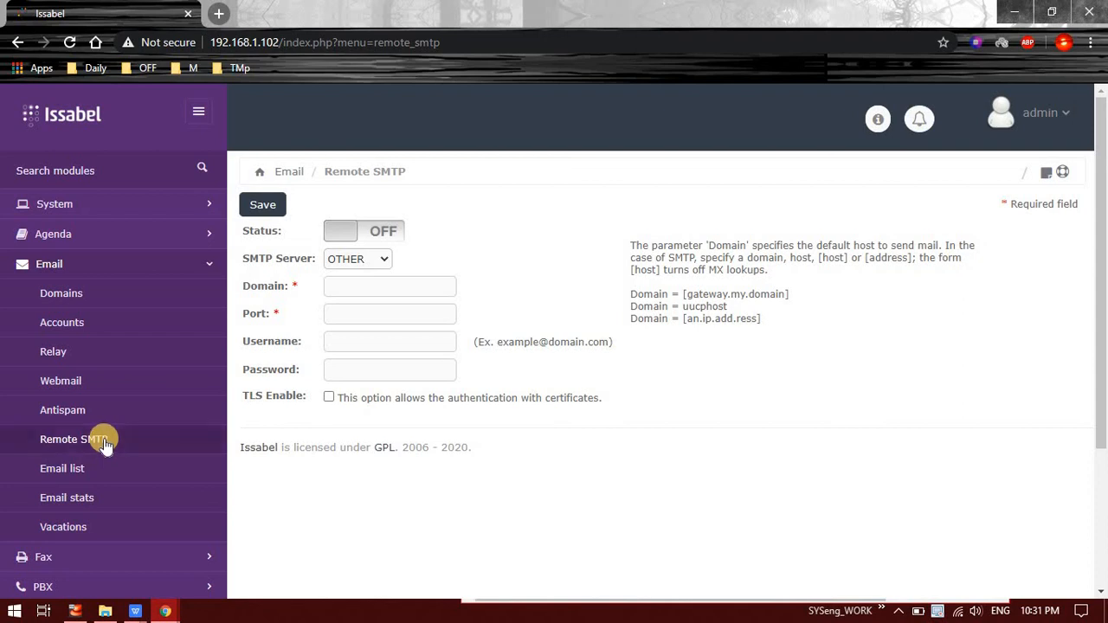
Step: Open Email list from the Email menu, showing no mailing lists yet
left_click(76, 474)
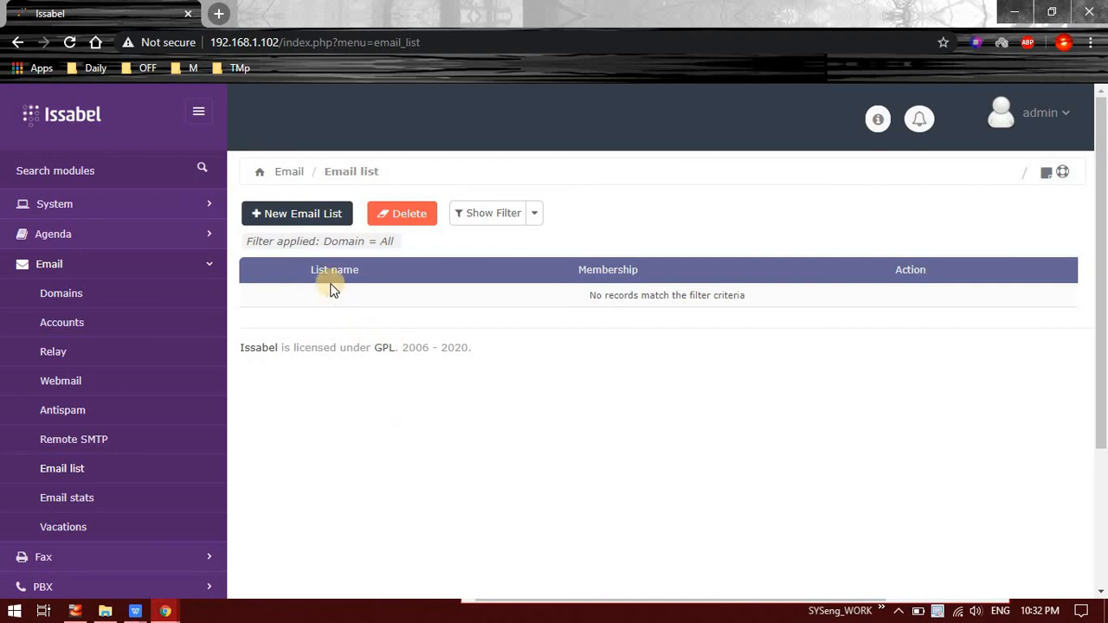
Step: Create and save a new mailing list named 'everyone' on lmn.com
left_click(303, 224)
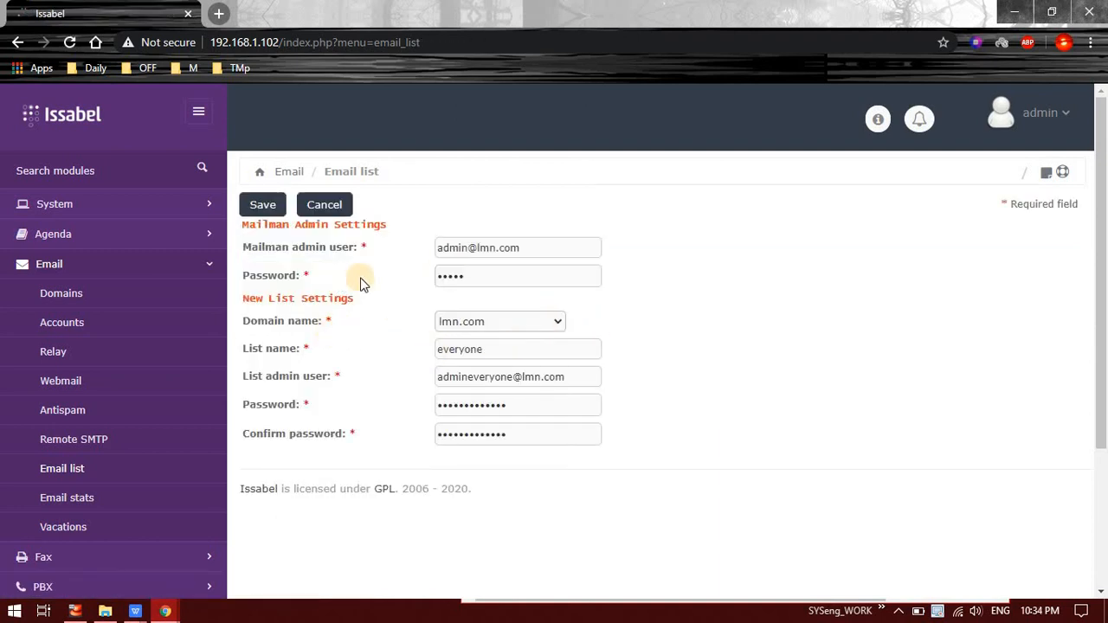
left_click(257, 204)
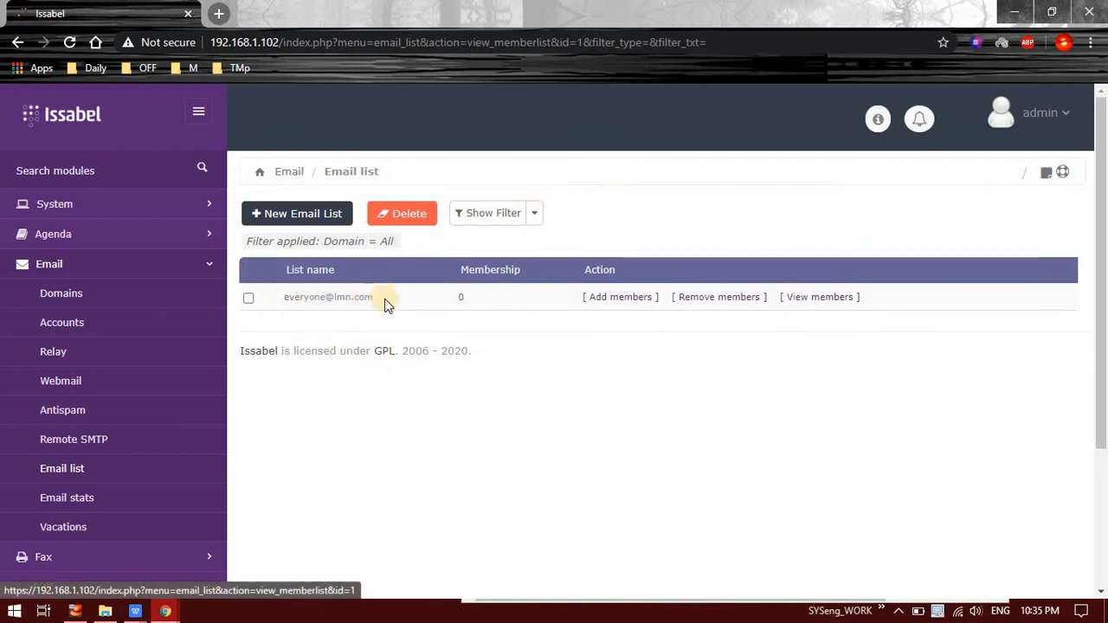
Step: Check the everyone list's members, currently 0
double_click(480, 301)
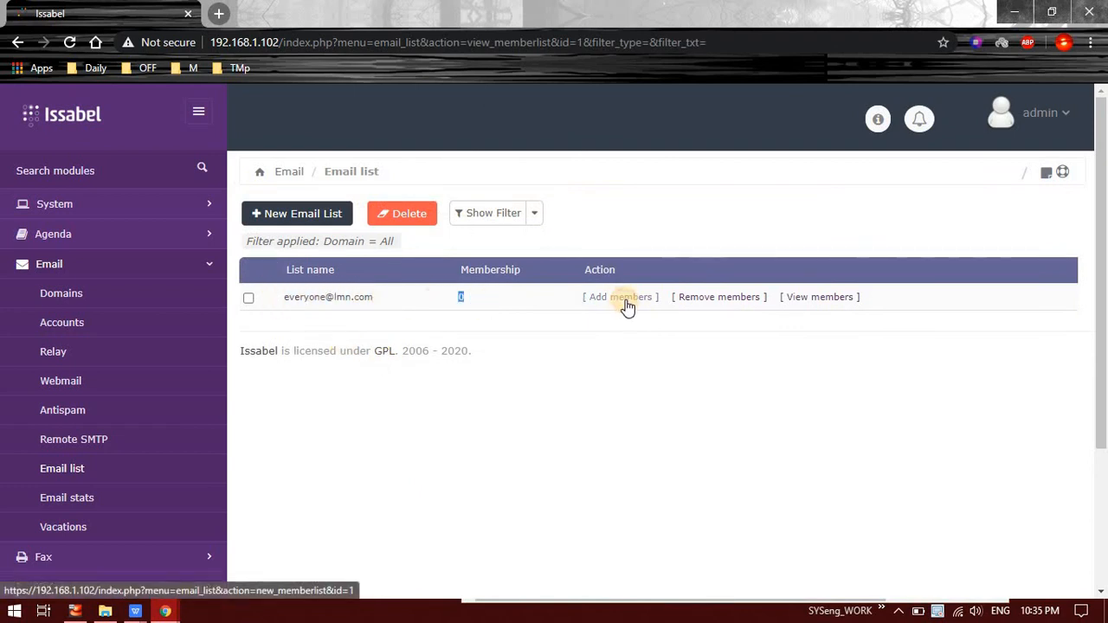
left_click(822, 298)
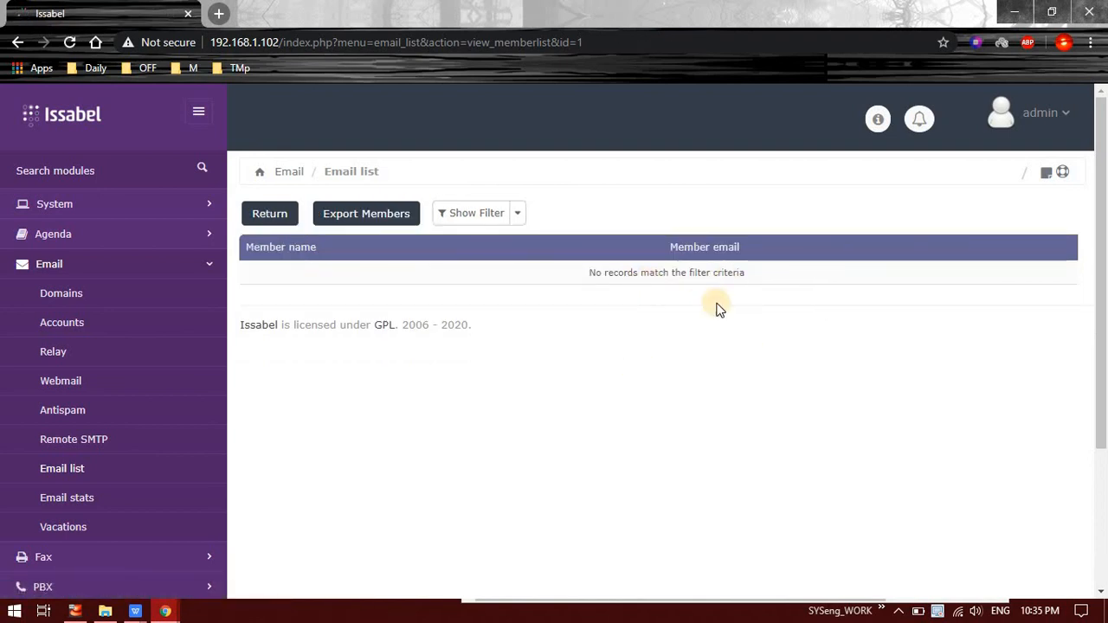
left_click(260, 218)
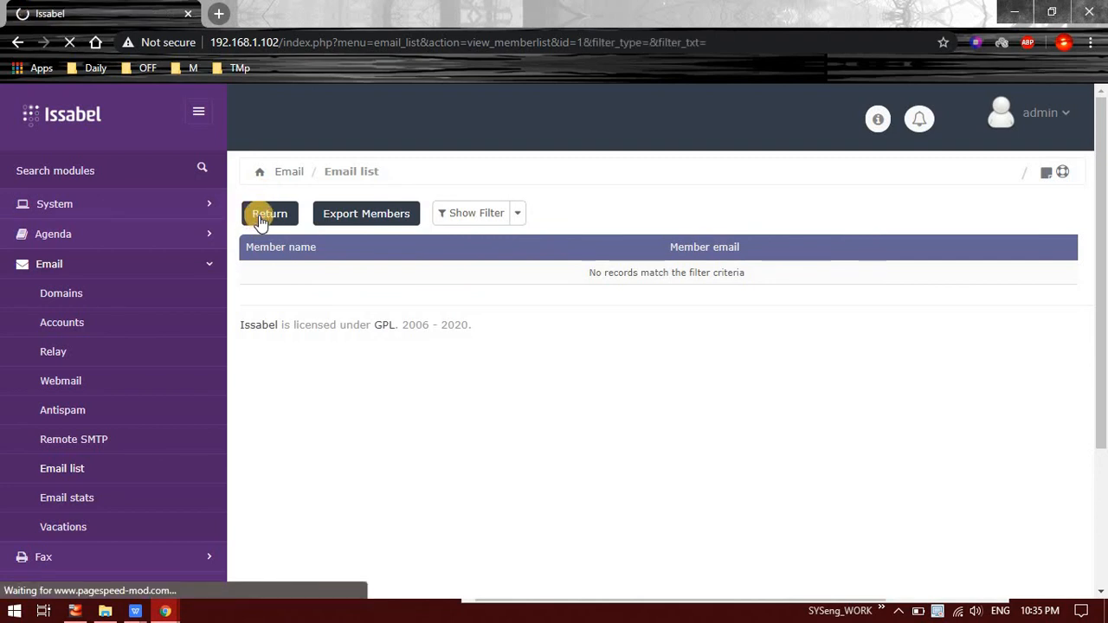
left_click(622, 297)
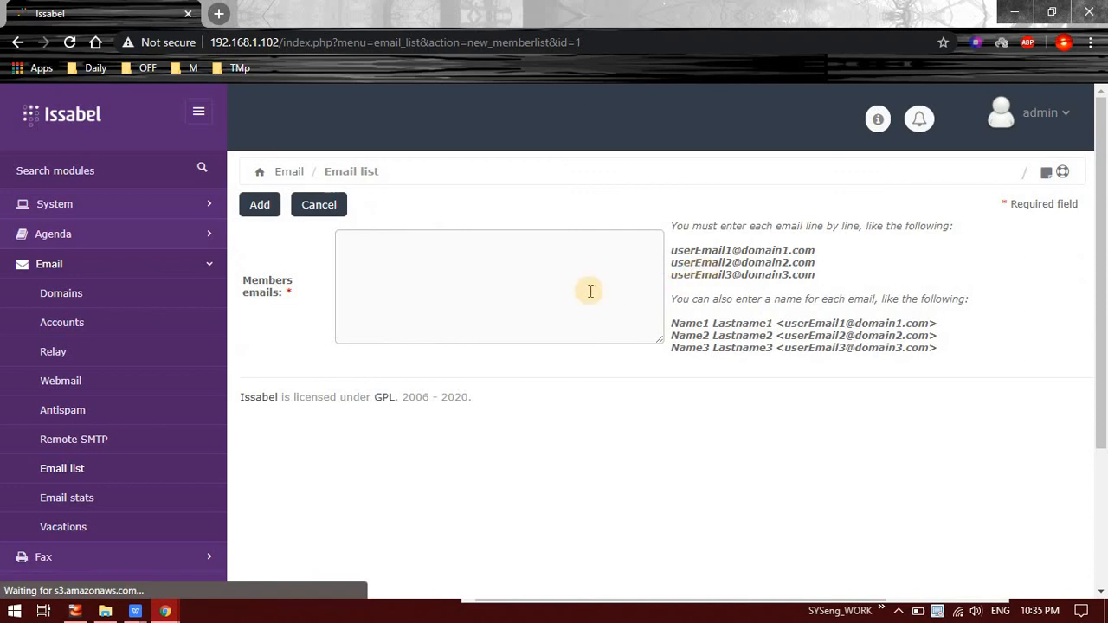
left_click(580, 281)
left_click(563, 315)
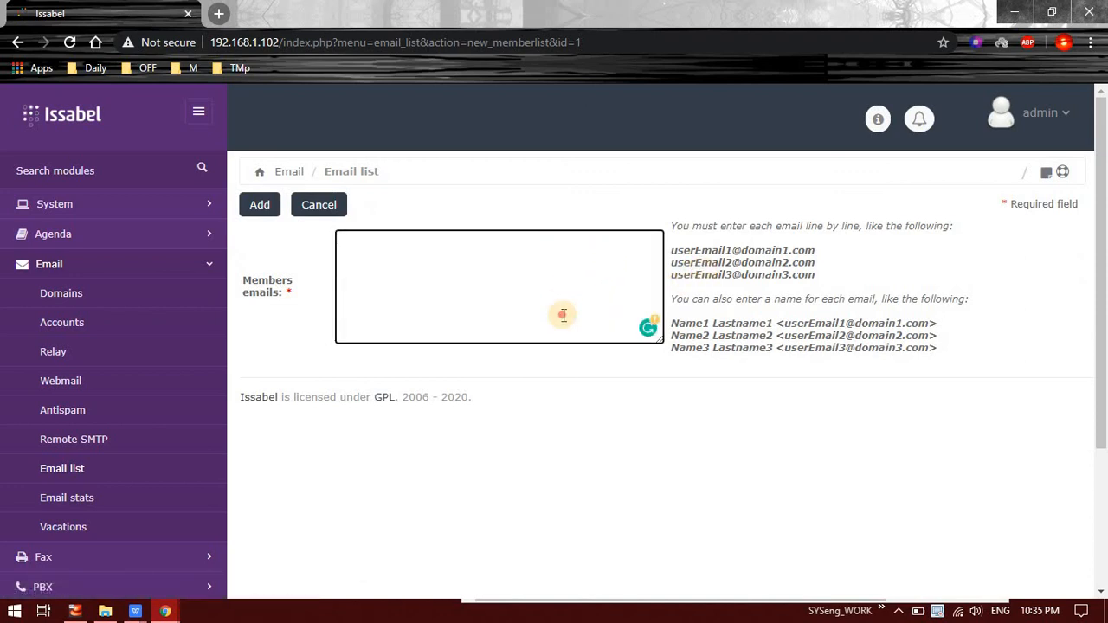
left_click(562, 324)
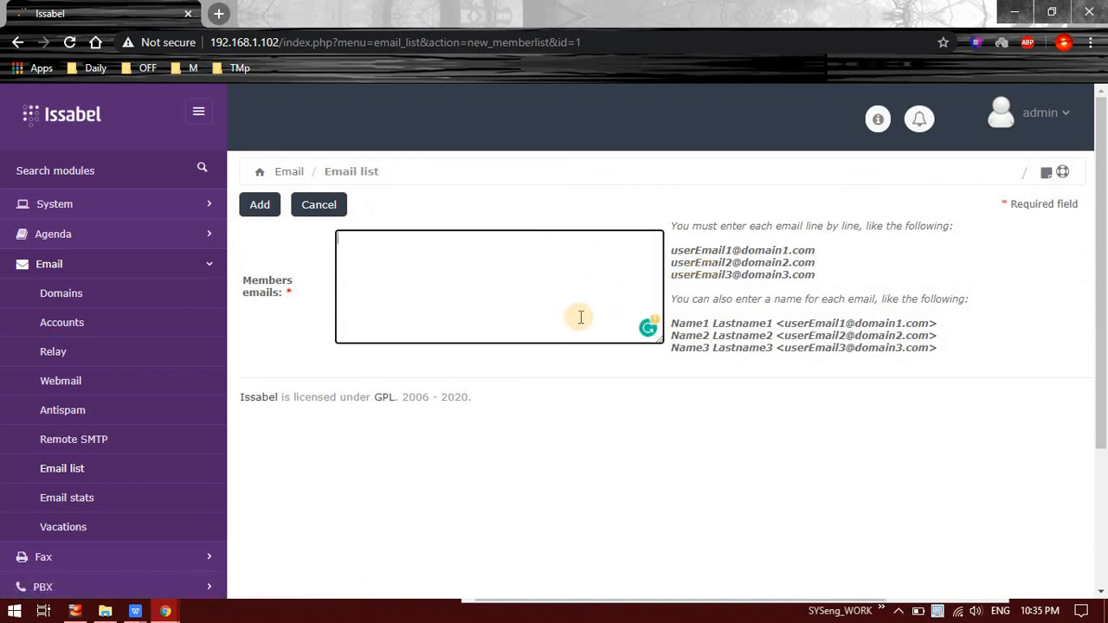
left_click(458, 289)
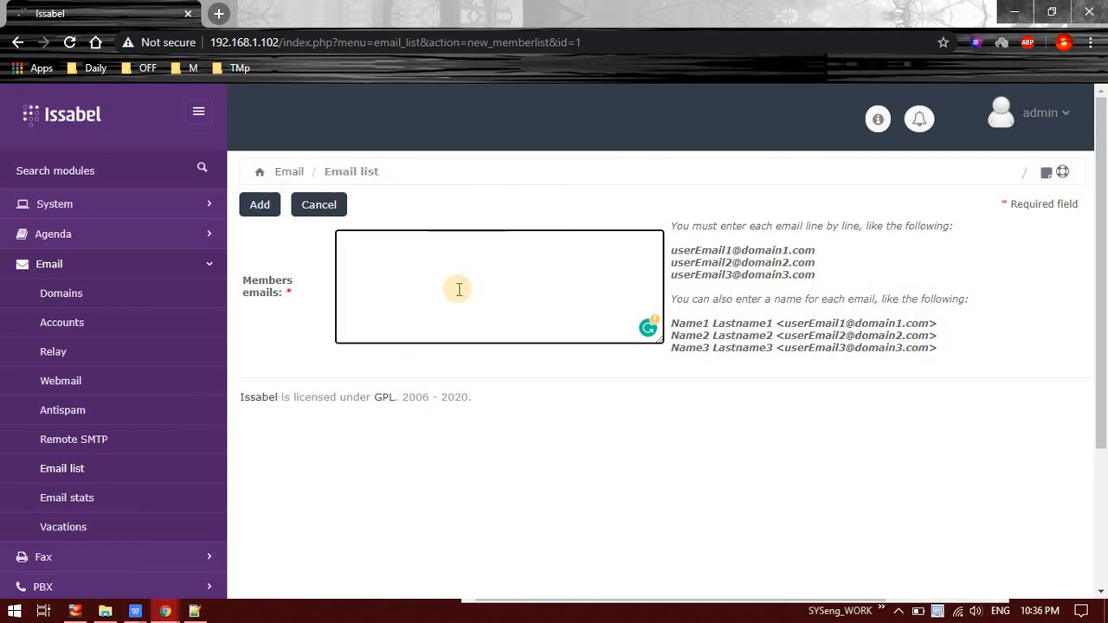
key("ctrl+v")
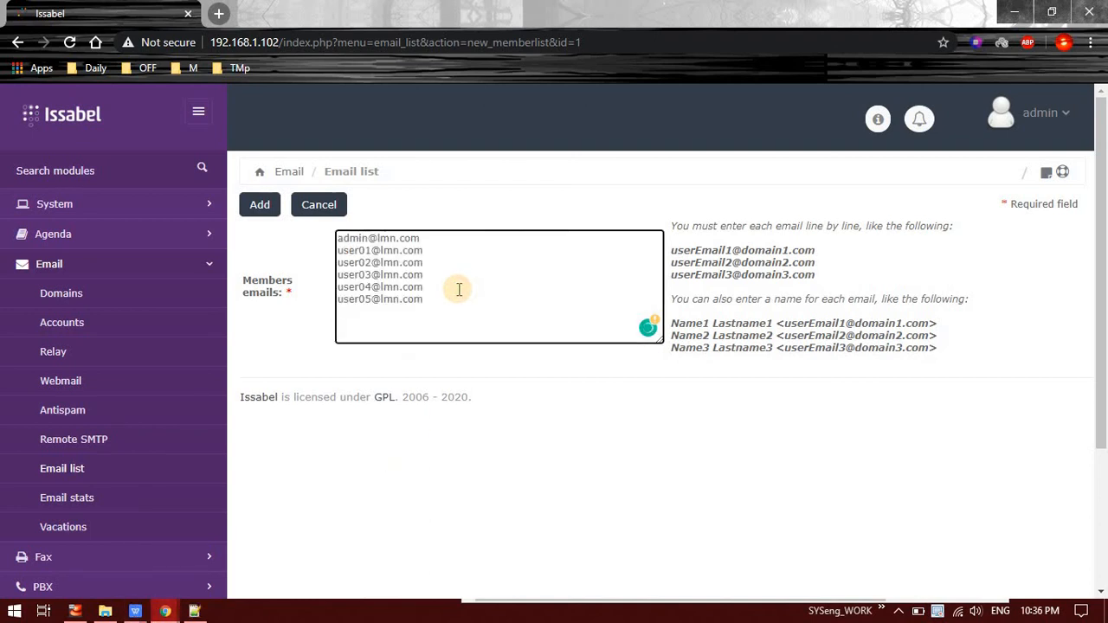
left_click(275, 214)
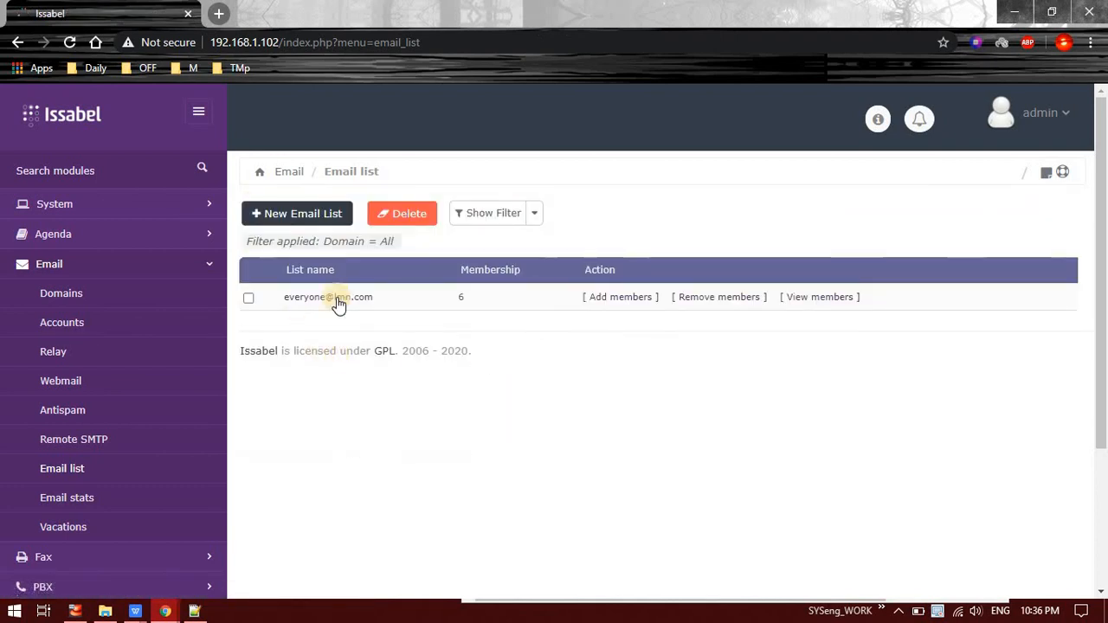
left_click(719, 298)
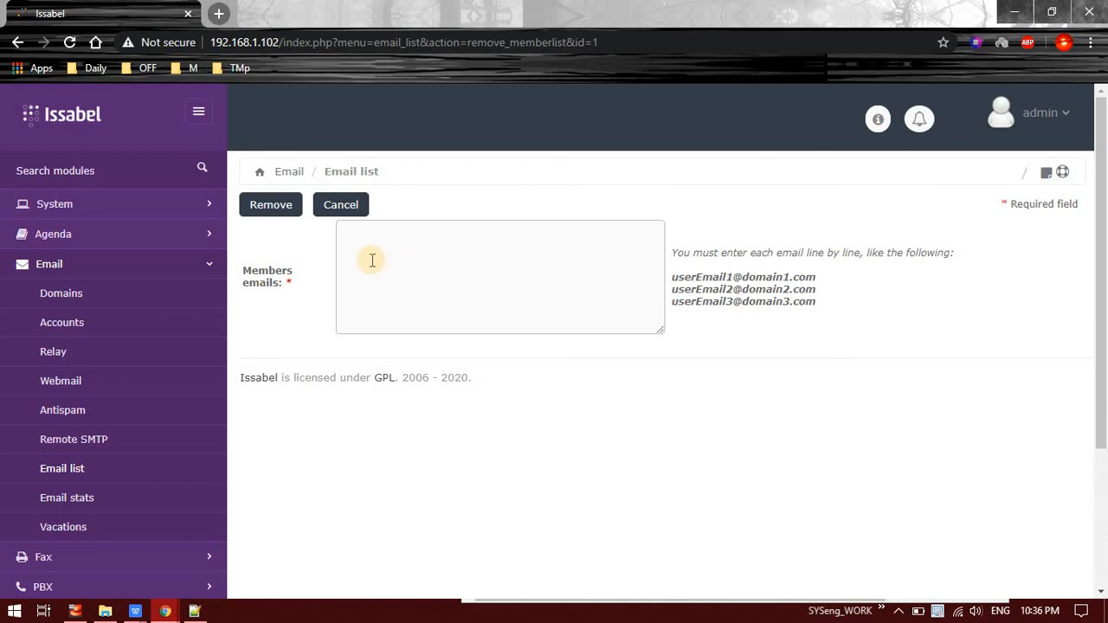
left_click(339, 208)
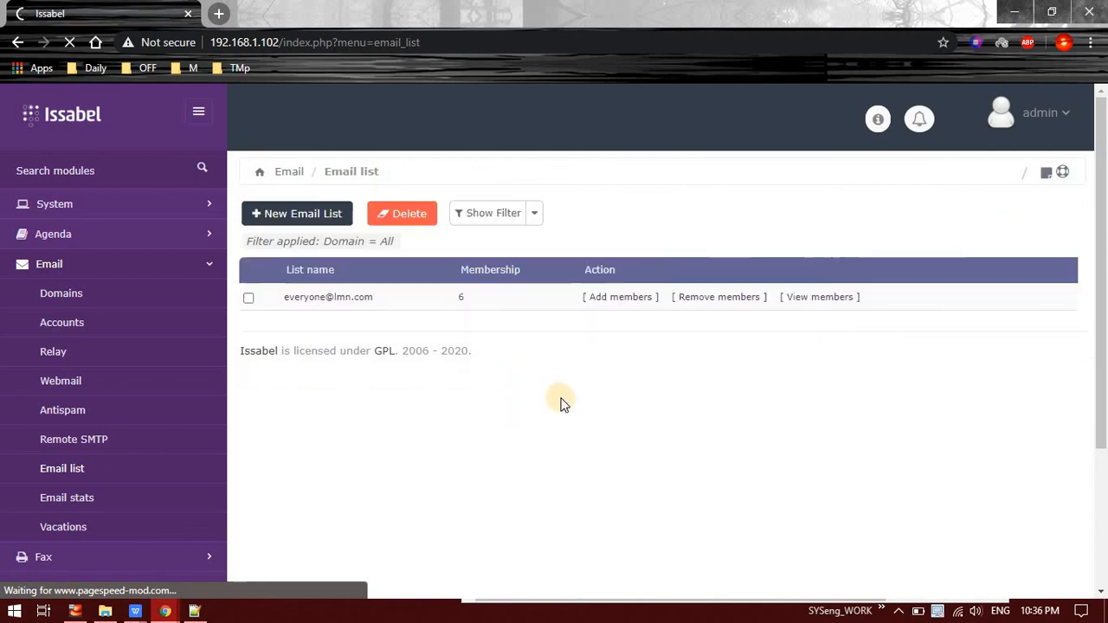
left_click(799, 299)
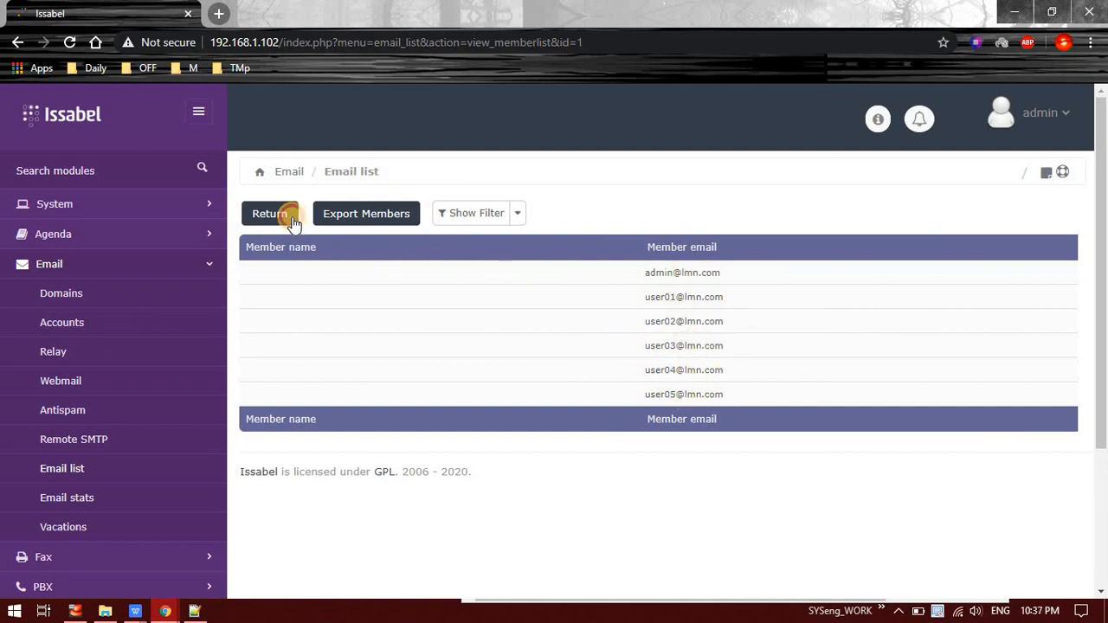
left_click(292, 221)
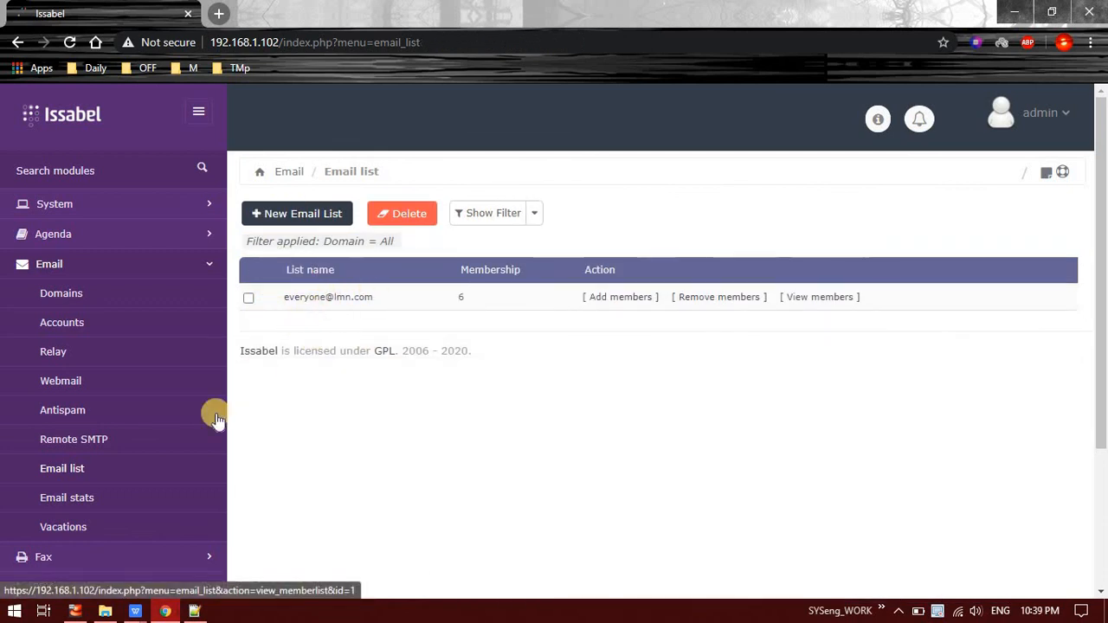
Step: Show the Email stats page with its incoming-email-by-hour and by-day charts
left_click(95, 506)
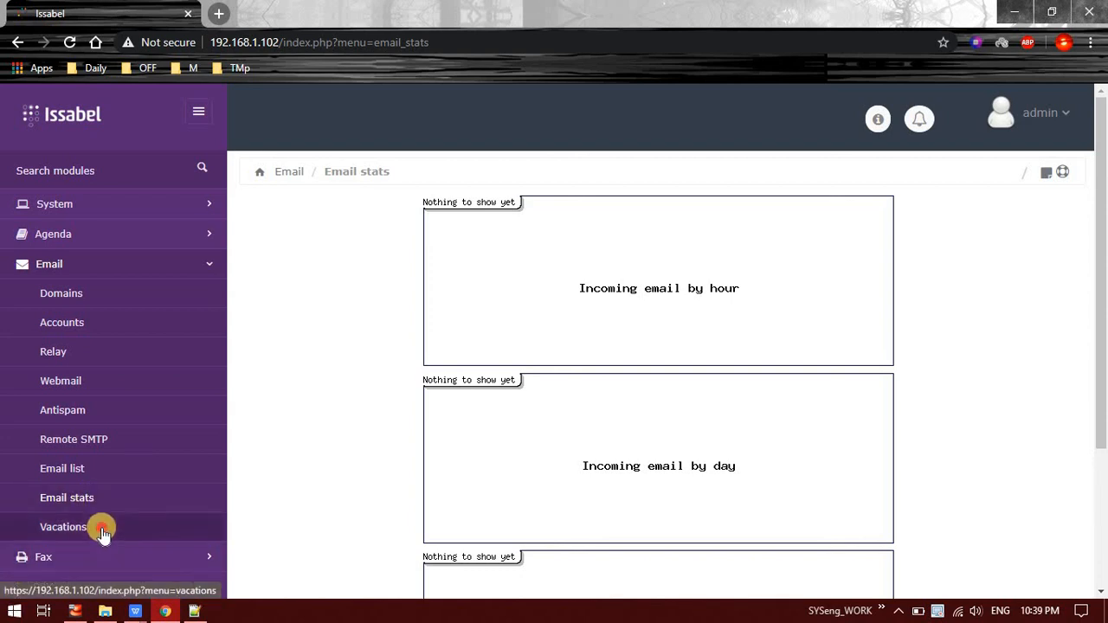
left_click(102, 533)
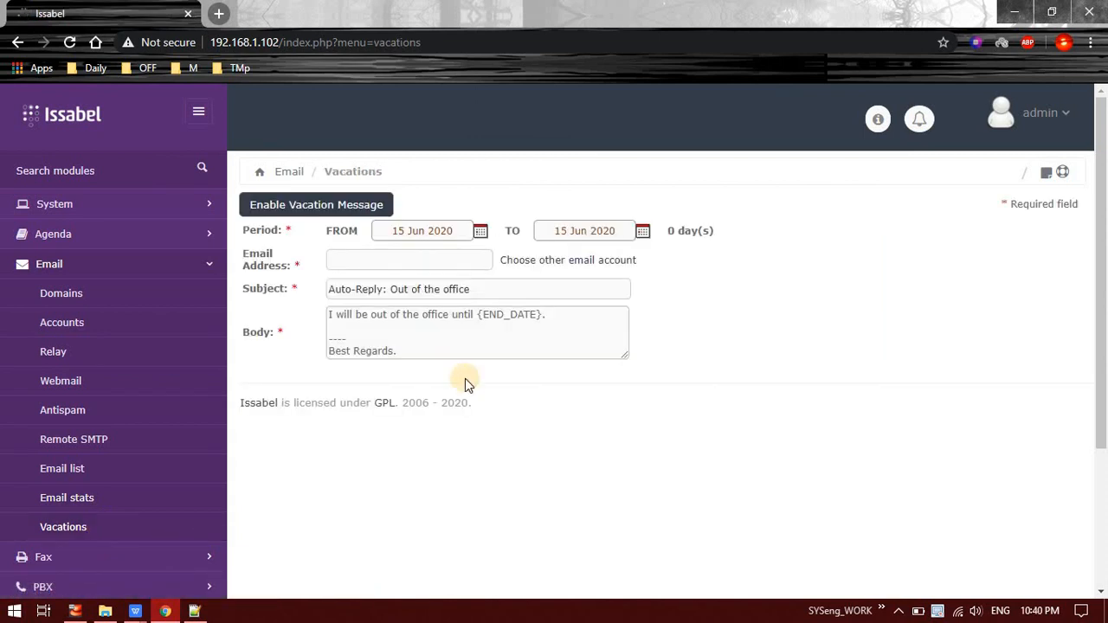
left_click(589, 263)
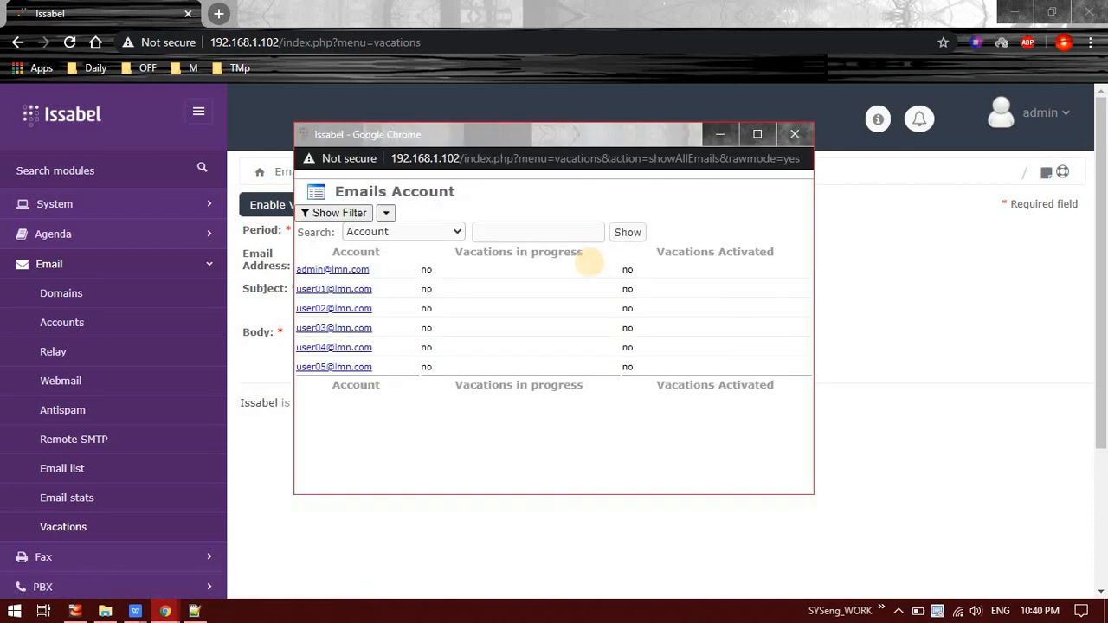
left_click(349, 285)
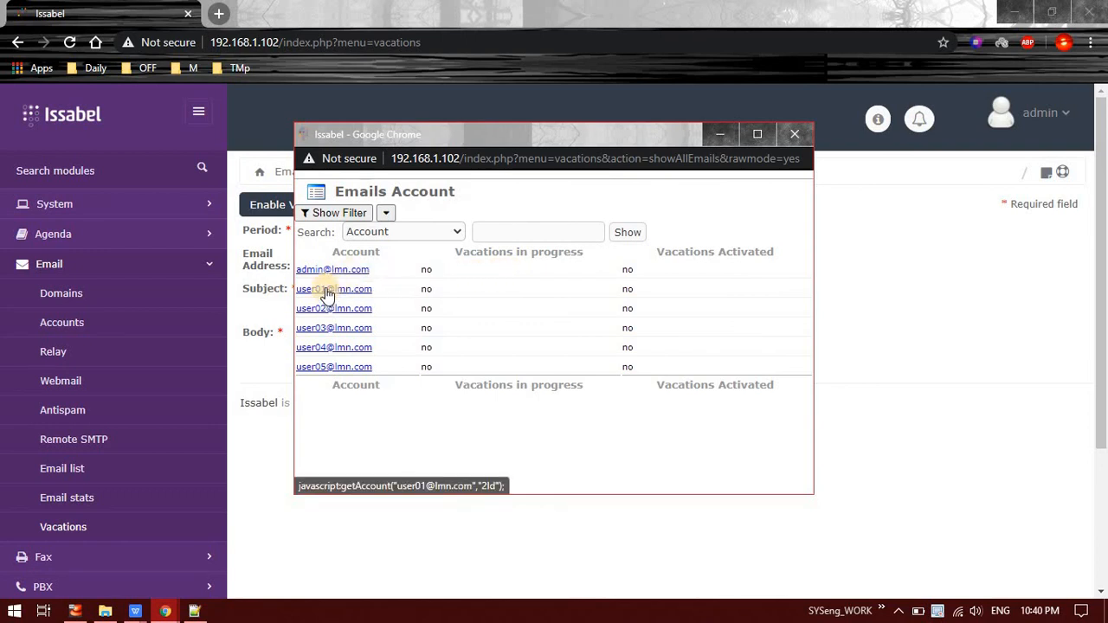
left_click(326, 290)
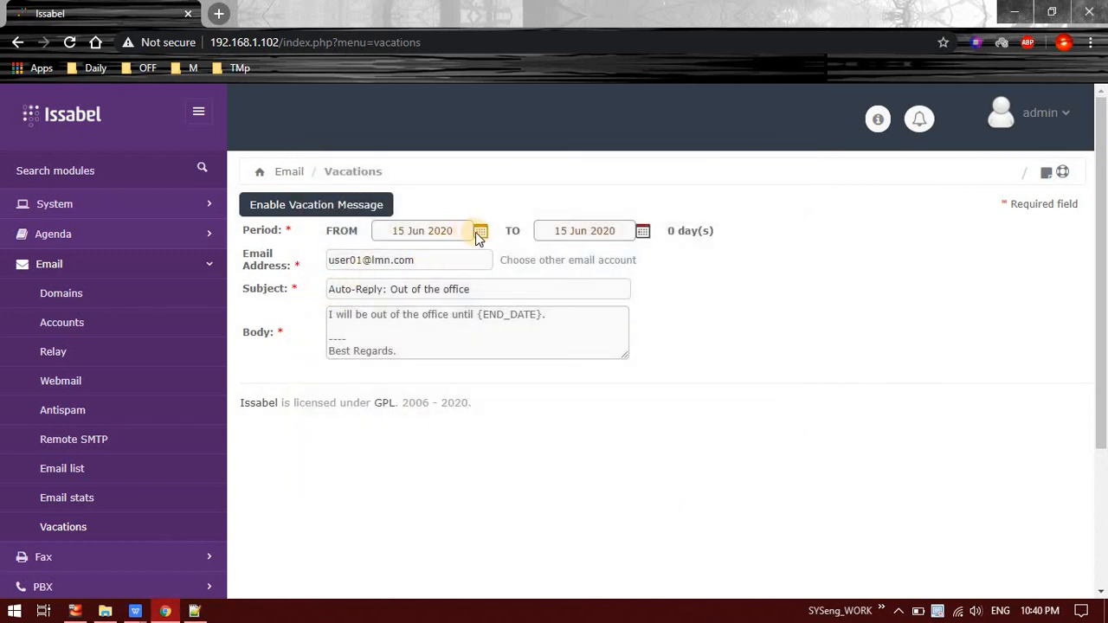
left_click(475, 232)
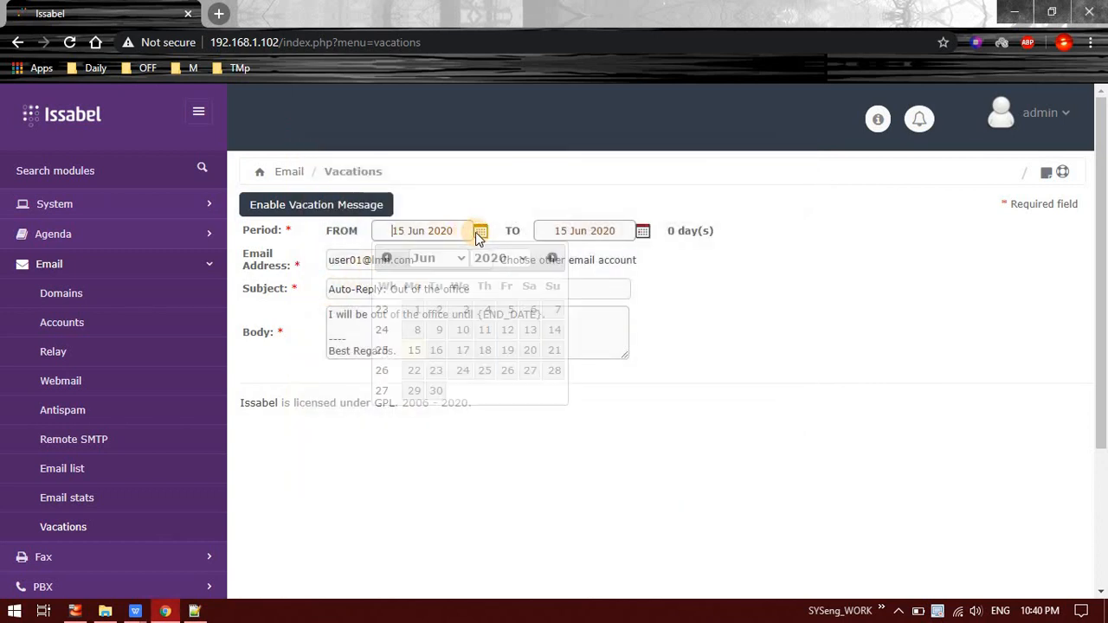
left_click(413, 351)
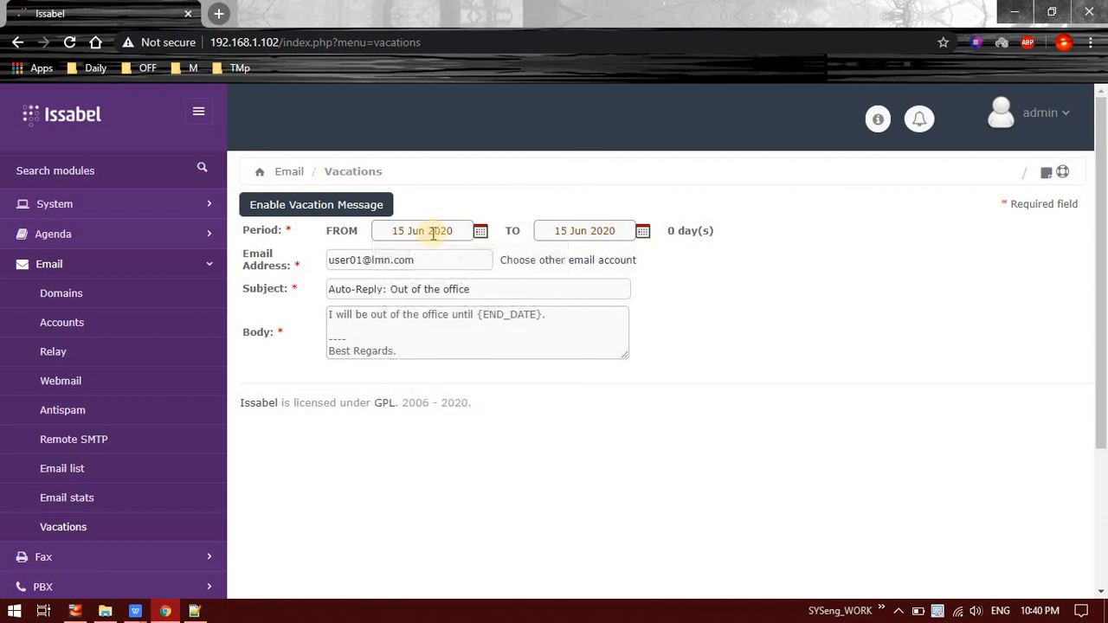
left_click(636, 237)
left_click(597, 354)
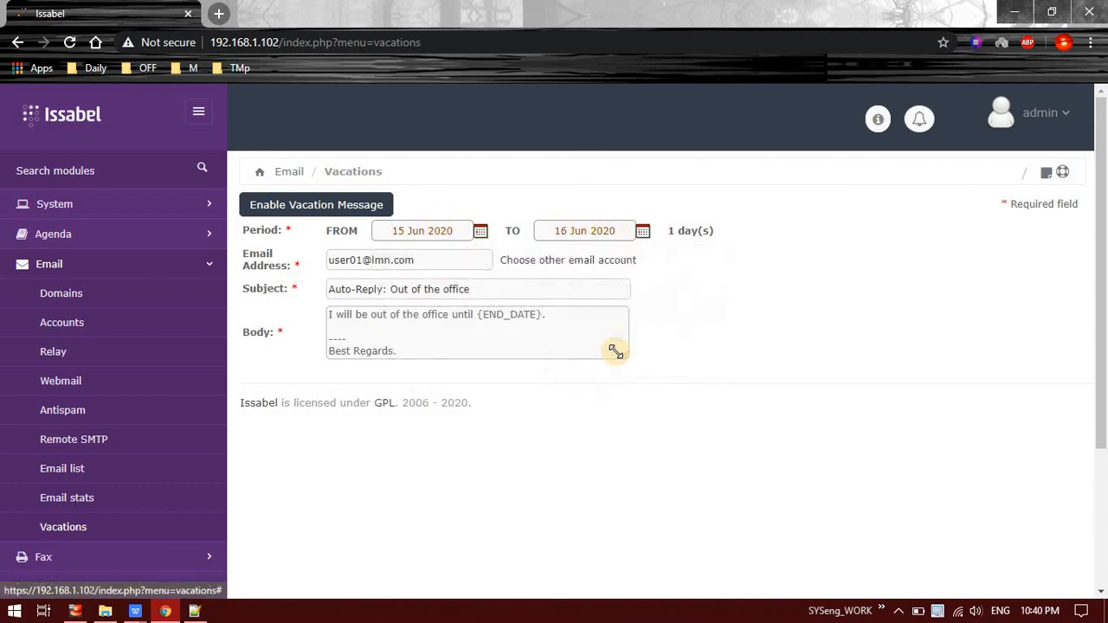
Step: Replace the body's {END_DATE} placeholder with 16 Jun 2020, enable the vacation message, and reload
left_click(355, 289)
left_click_drag(355, 289, 452, 286)
left_click(426, 330)
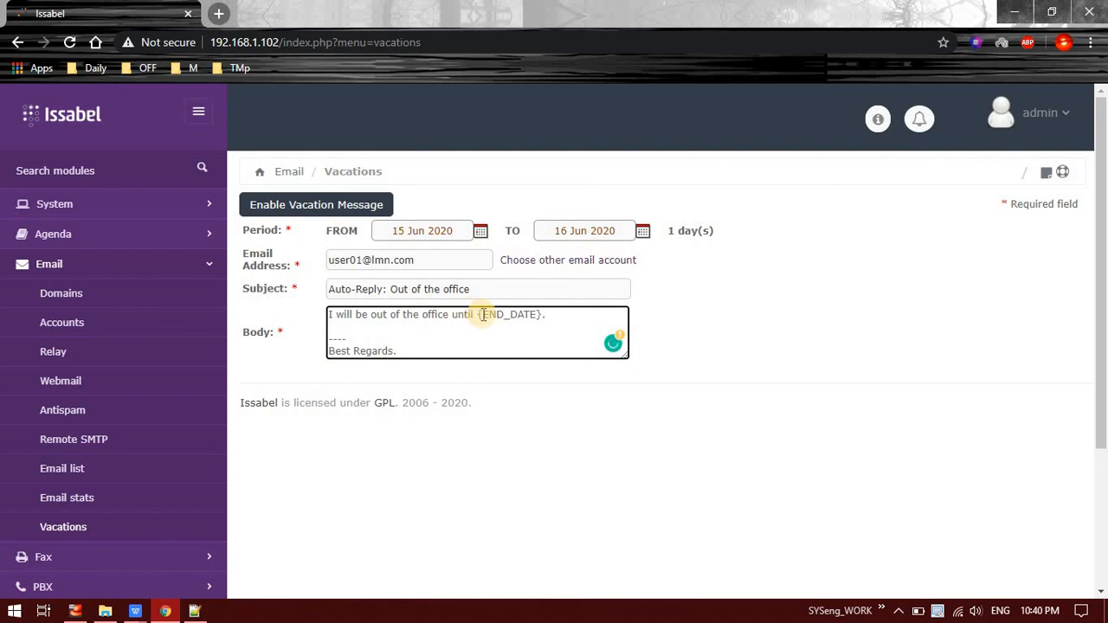
left_click_drag(478, 315, 542, 315)
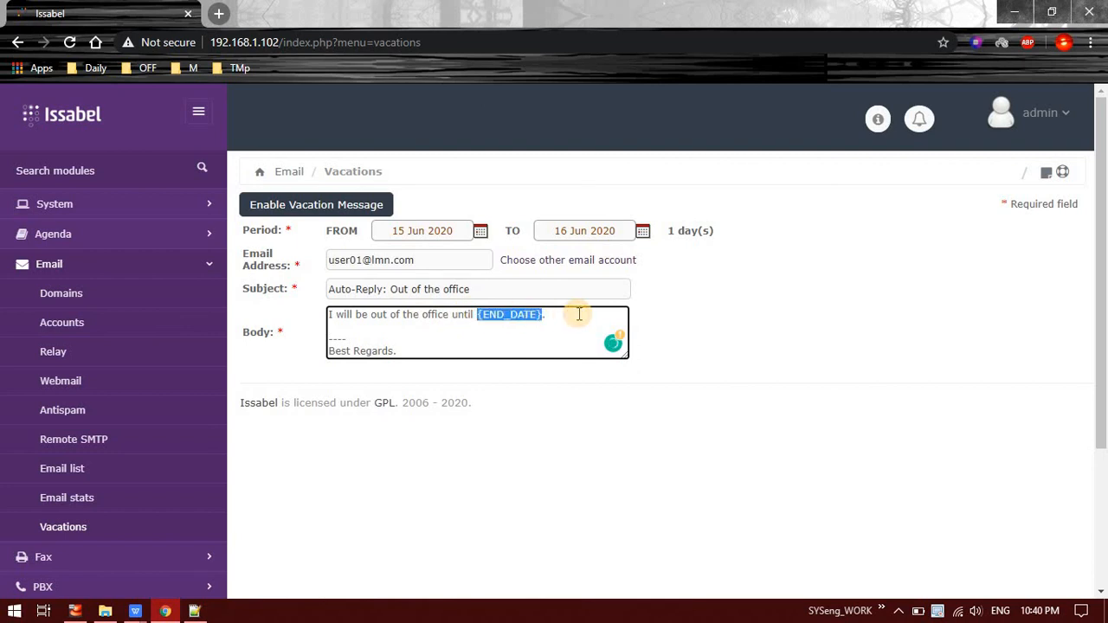
double_click(573, 230)
triple_click(574, 230)
key("ctrl+c")
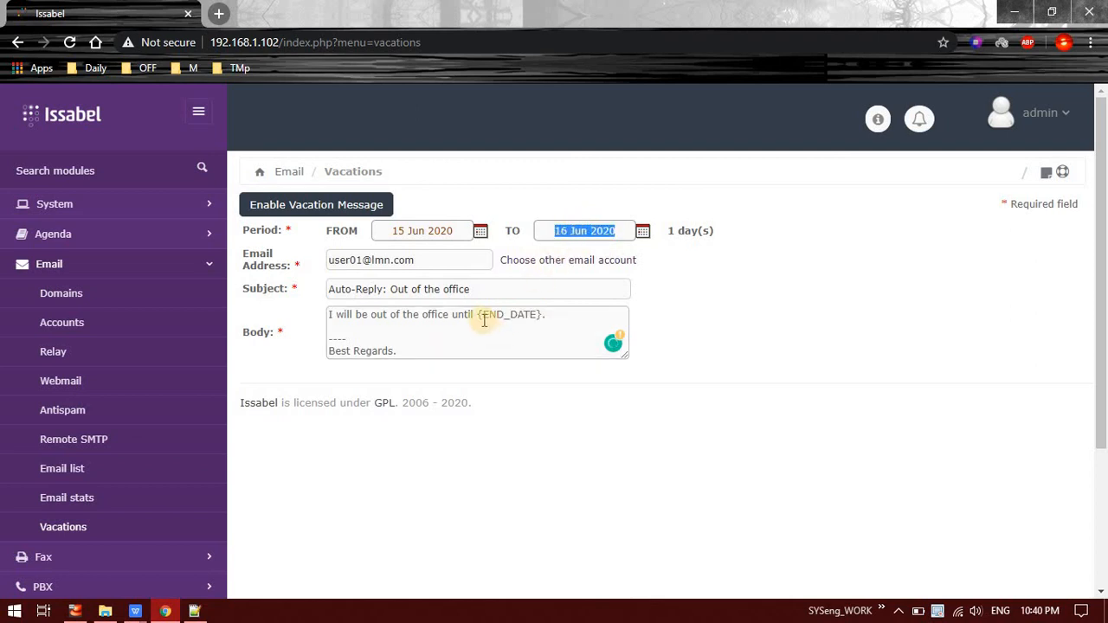
left_click_drag(479, 314, 543, 316)
key("ctrl+v")
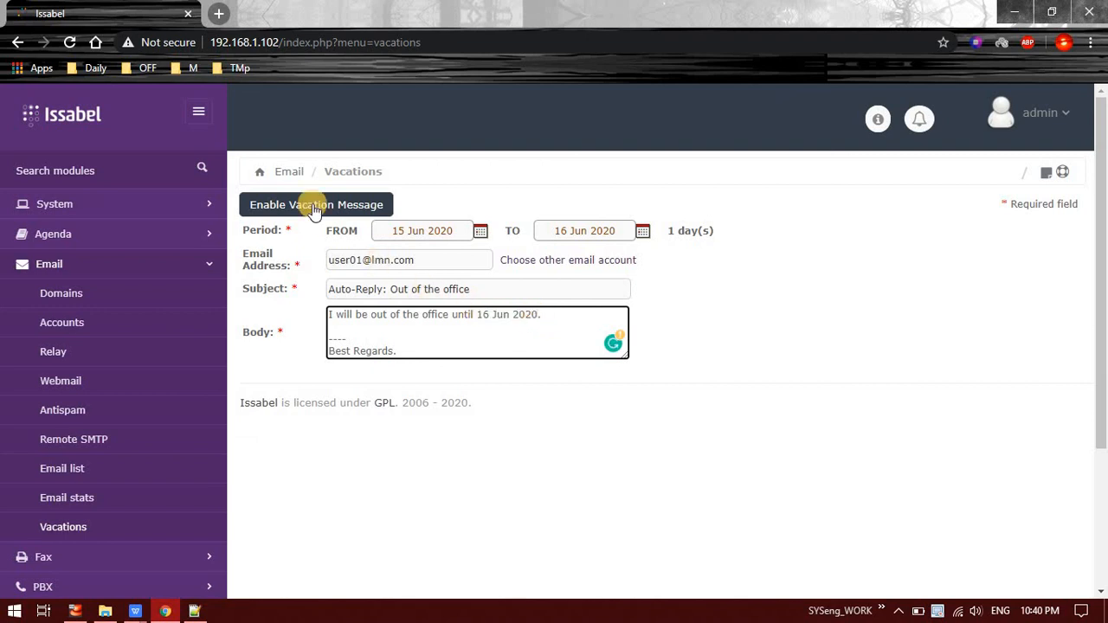
left_click(316, 208)
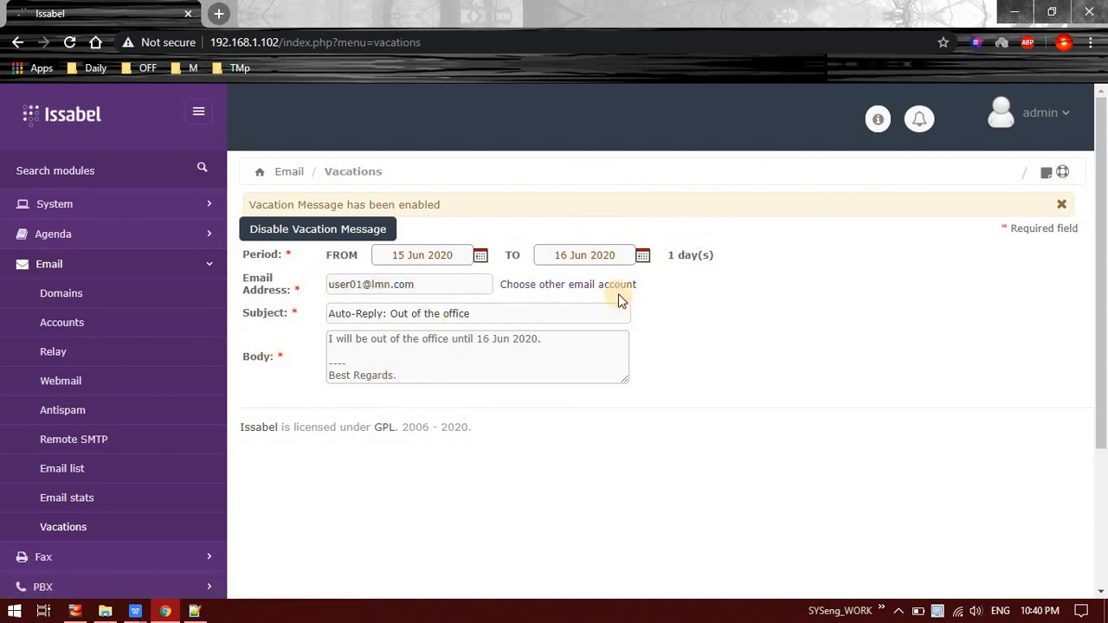
left_click(55, 530)
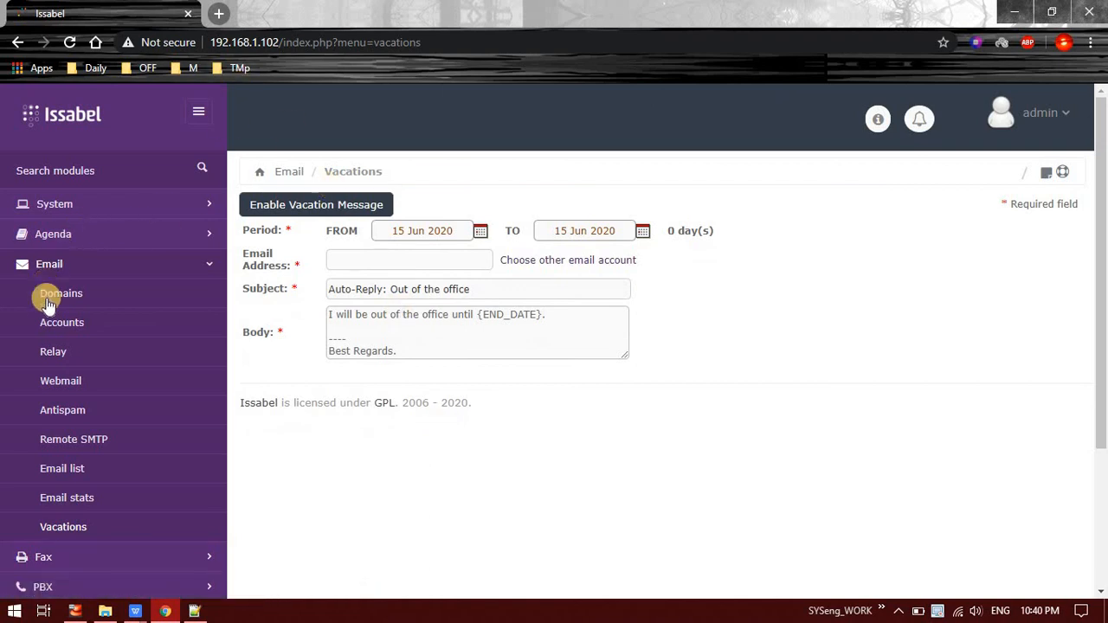
Step: Reply from the admin's webmail to user01's 'Re: test email 01' message and send it
left_click(76, 382)
double_click(488, 338)
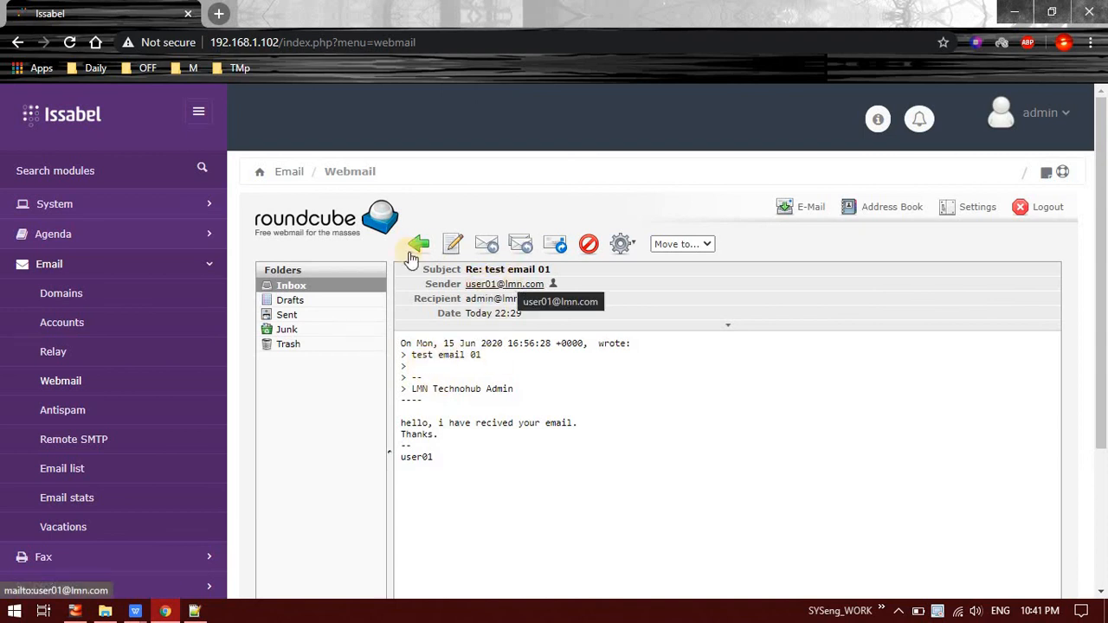
left_click(488, 246)
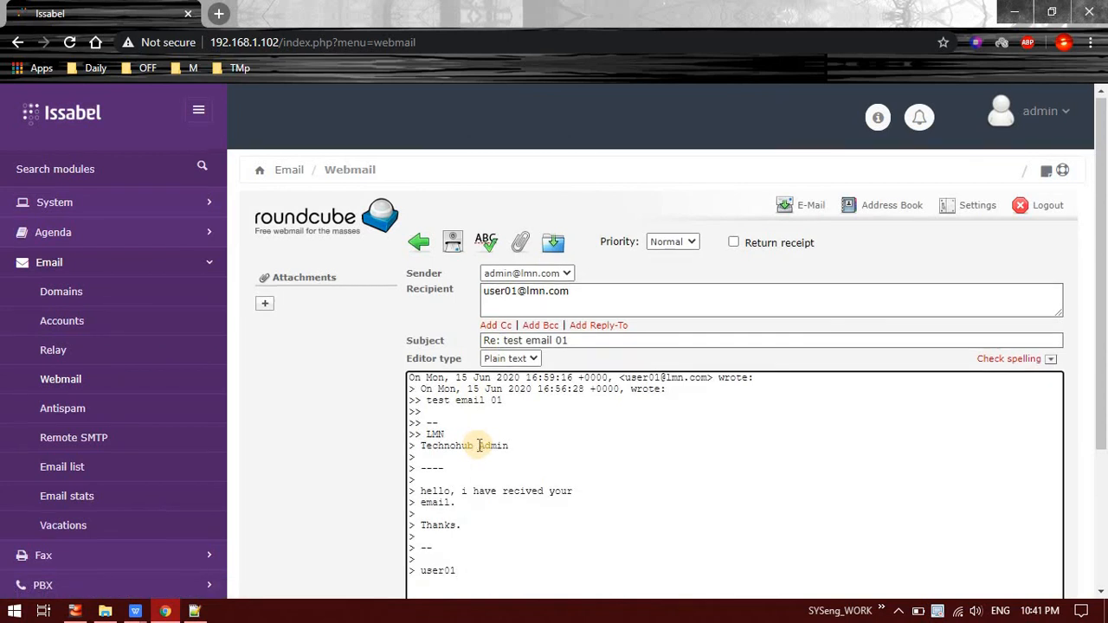
scroll(477, 445, "down", 2)
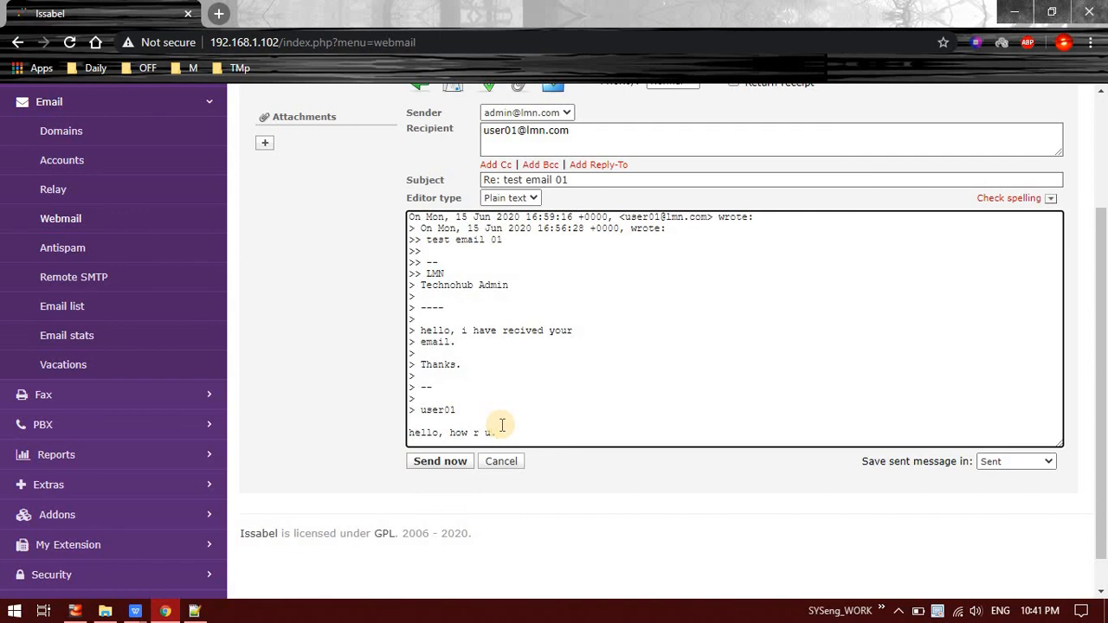
left_click(429, 465)
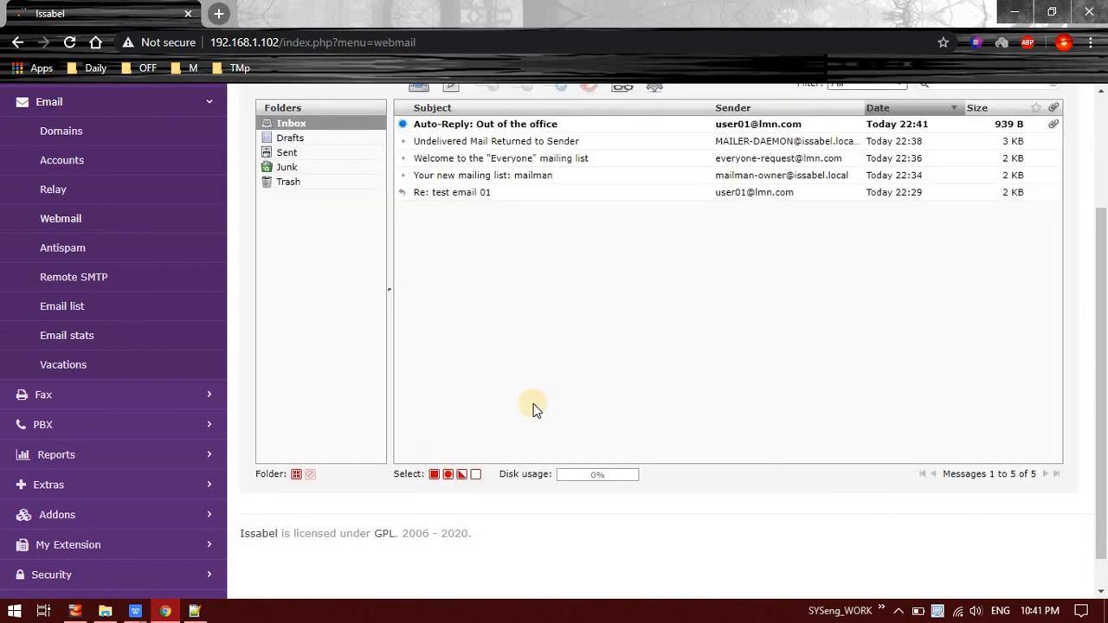
Step: Read user01's 'Auto-Reply: Out of the office' message, delete it, and confirm it is in Trash
scroll(773, 234, "up", 2)
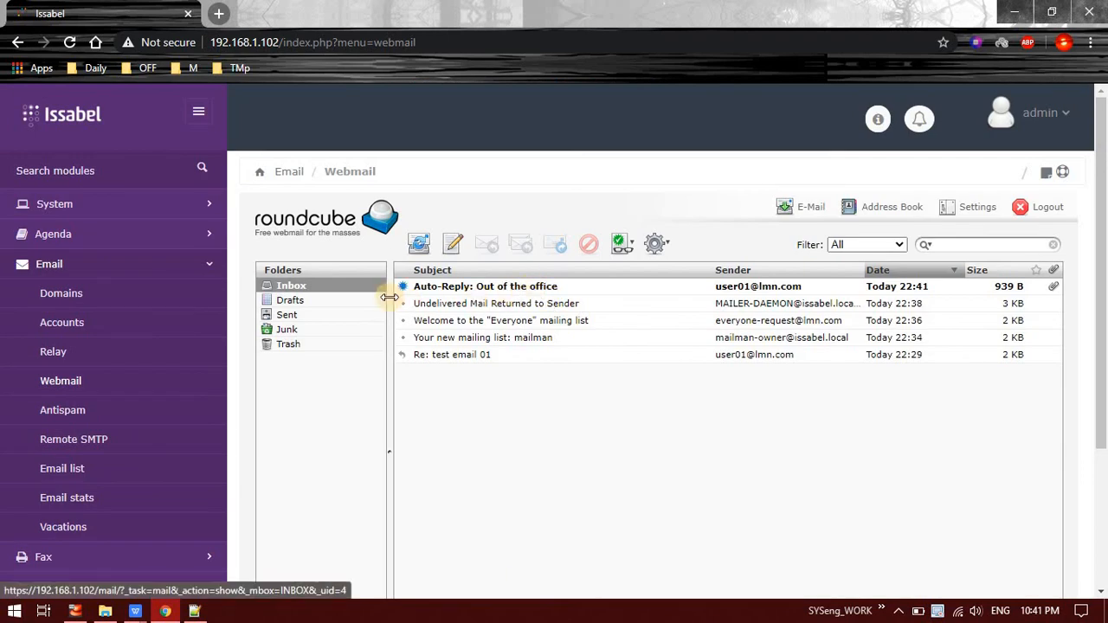
left_click(449, 293)
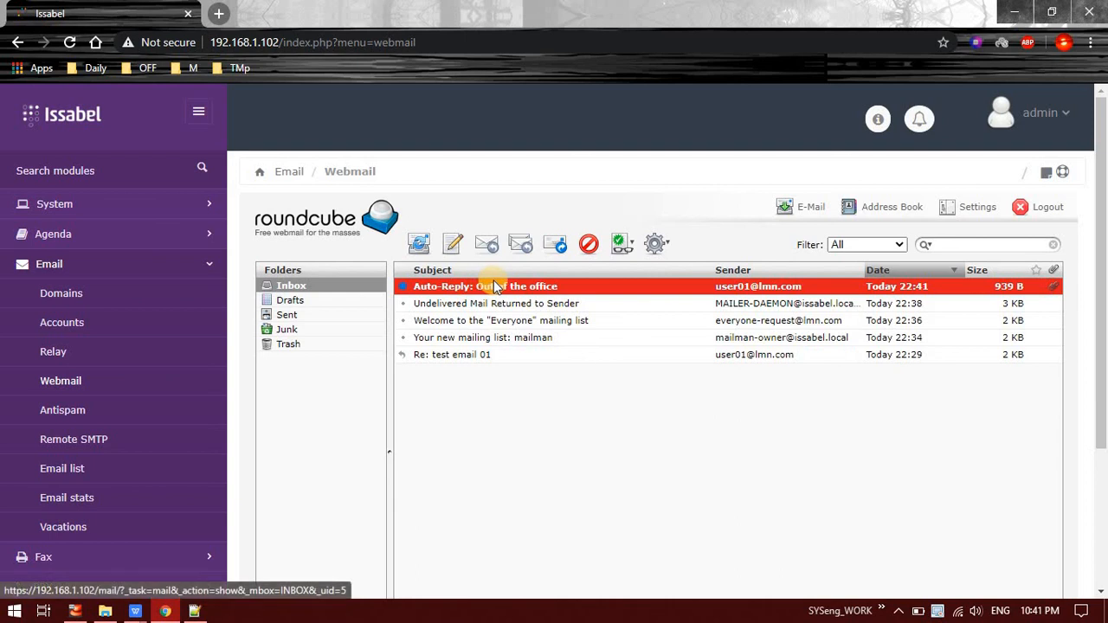
double_click(487, 287)
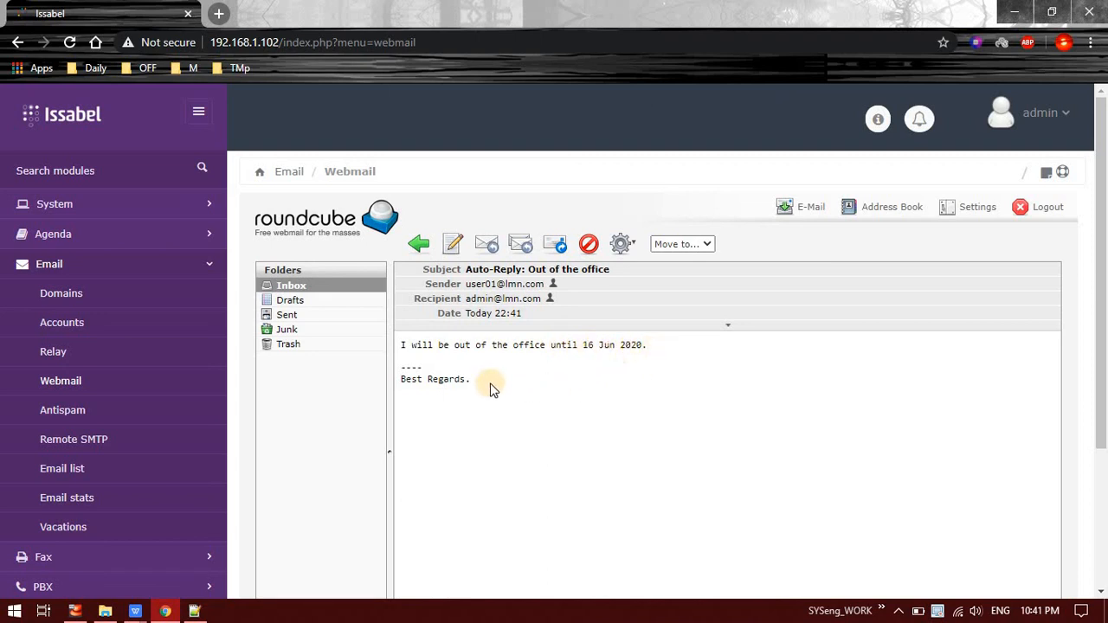
left_click(587, 247)
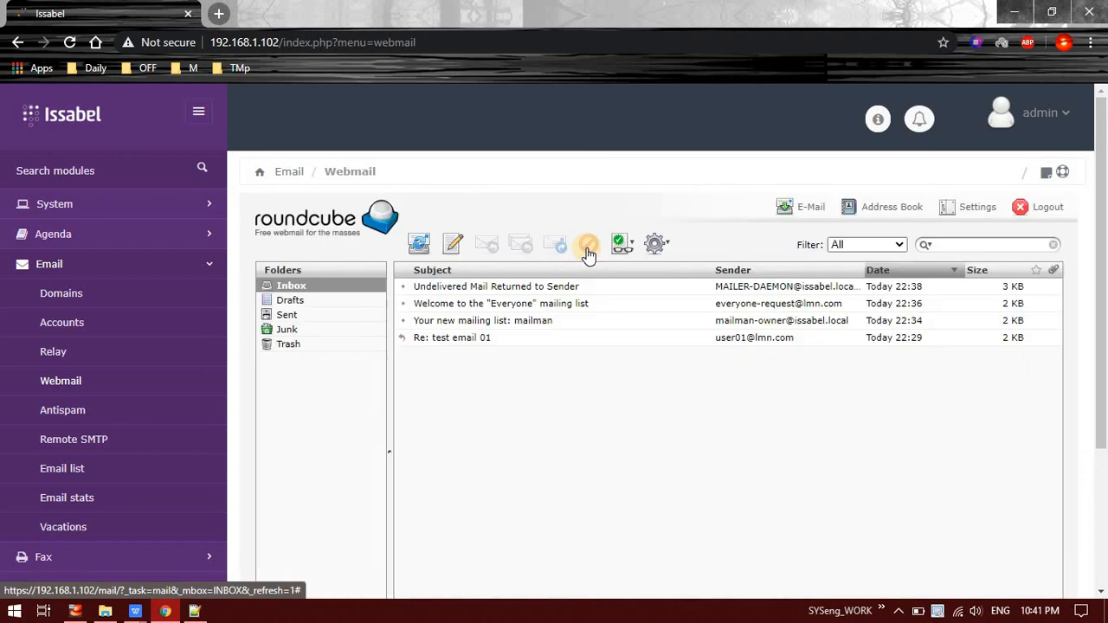
left_click(305, 345)
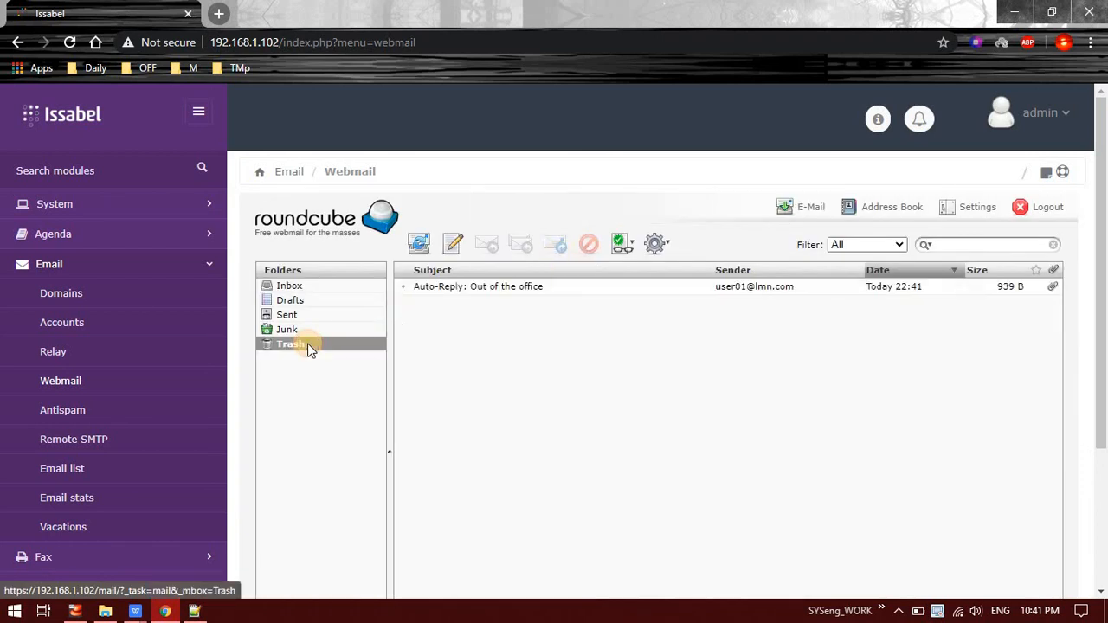